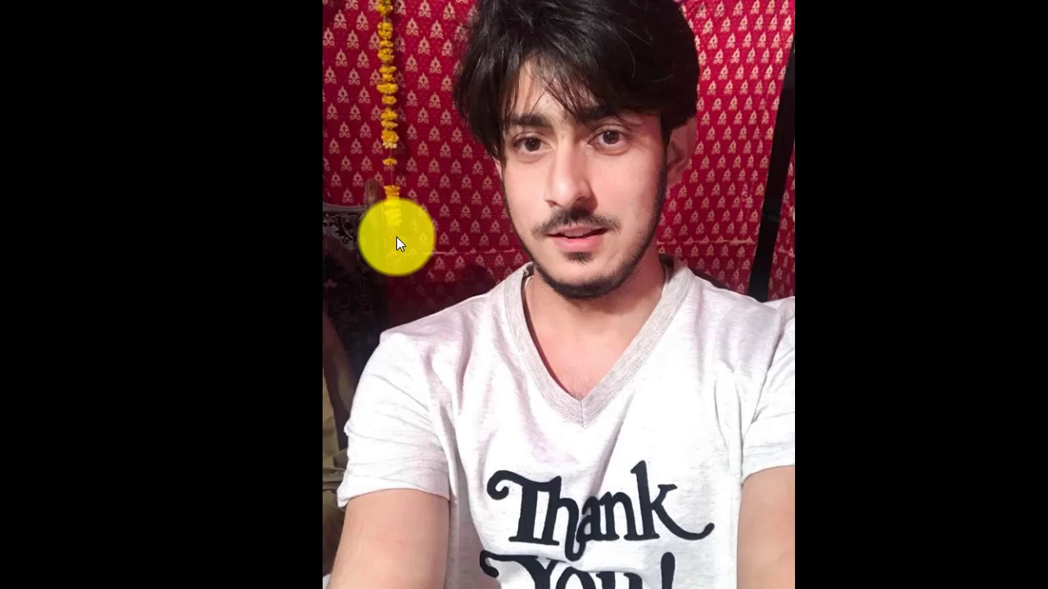
Switch from the lecture notes to the Unity scene with the green floor, cyan walls and red ball
{"action": "left_click", "coordinate": [236, 583]}
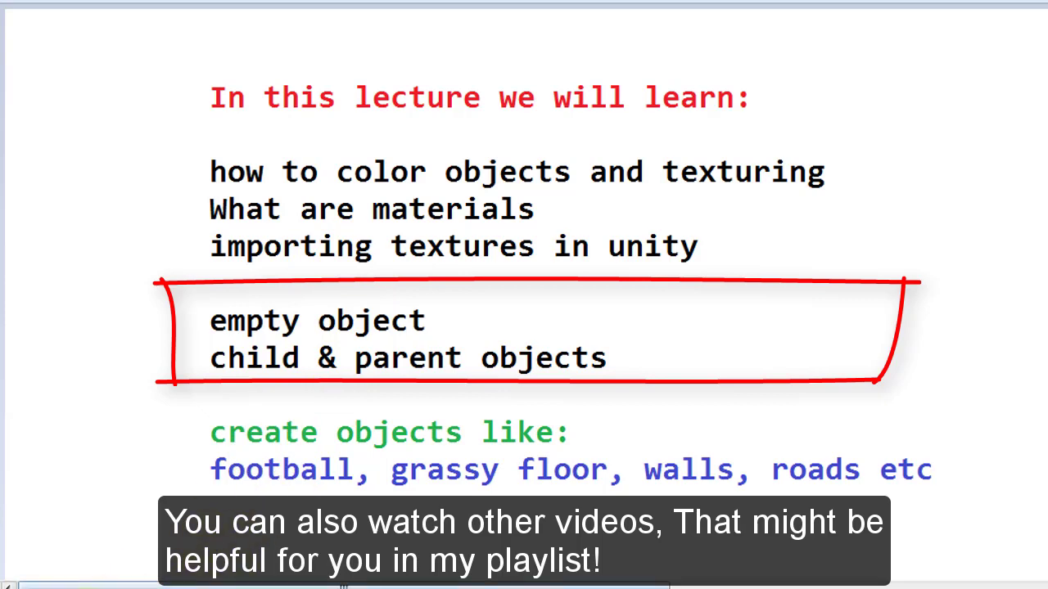
{"action": "left_click", "coordinate": [70, 556]}
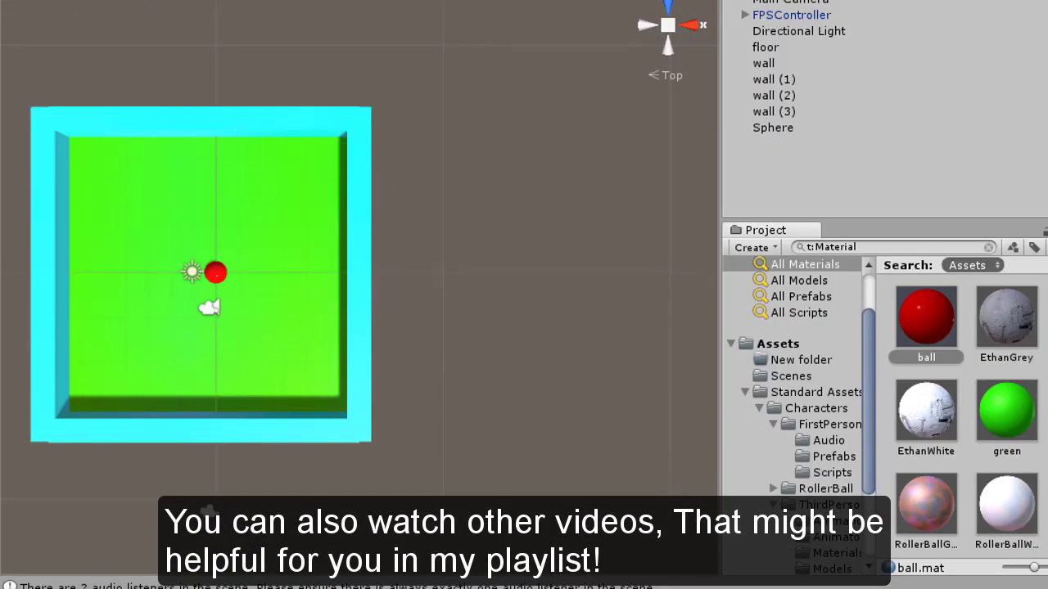
{"action": "left_click", "coordinate": [123, 1]}
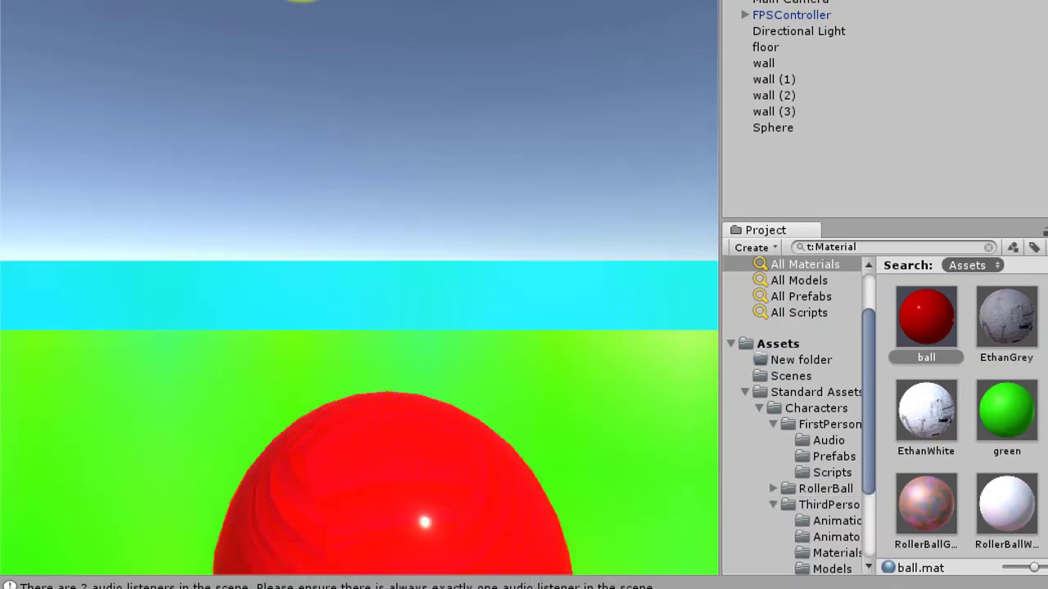
{"action": "left_click", "coordinate": [117, 1]}
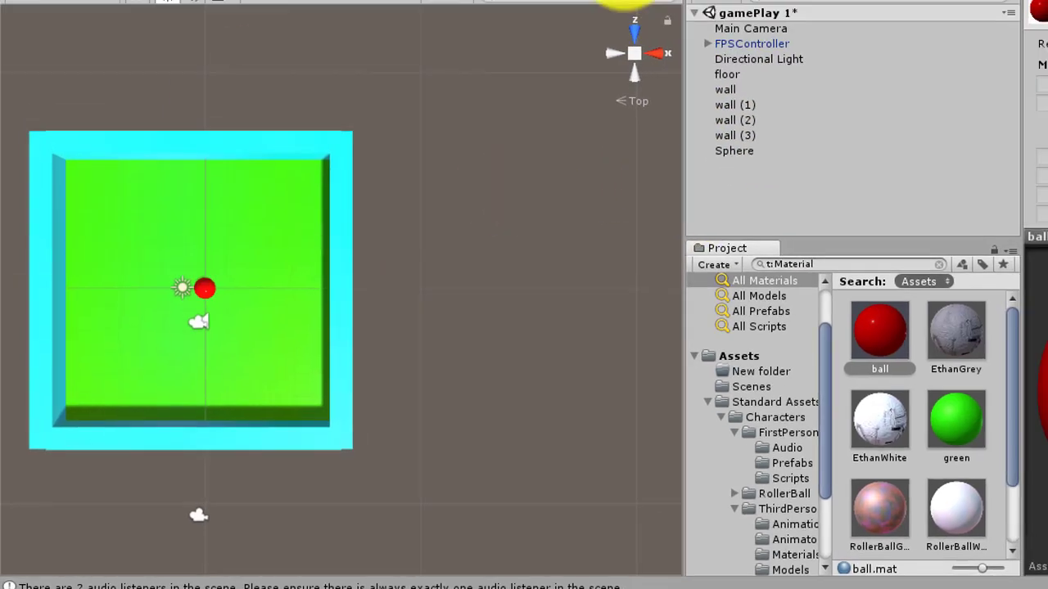
{"action": "left_click", "coordinate": [537, 46]}
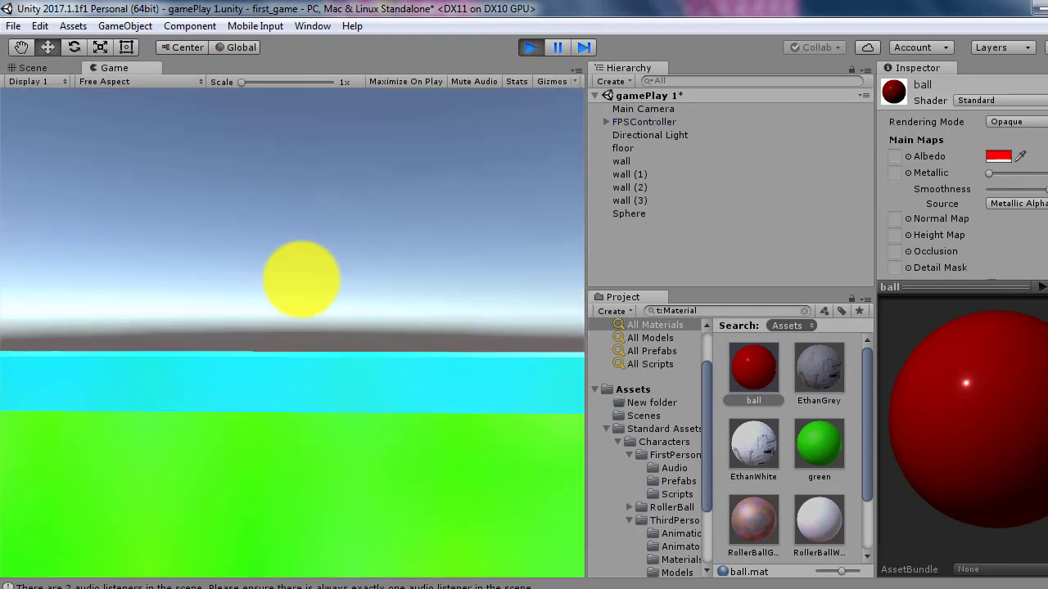
{"action": "key", "text": "w"}
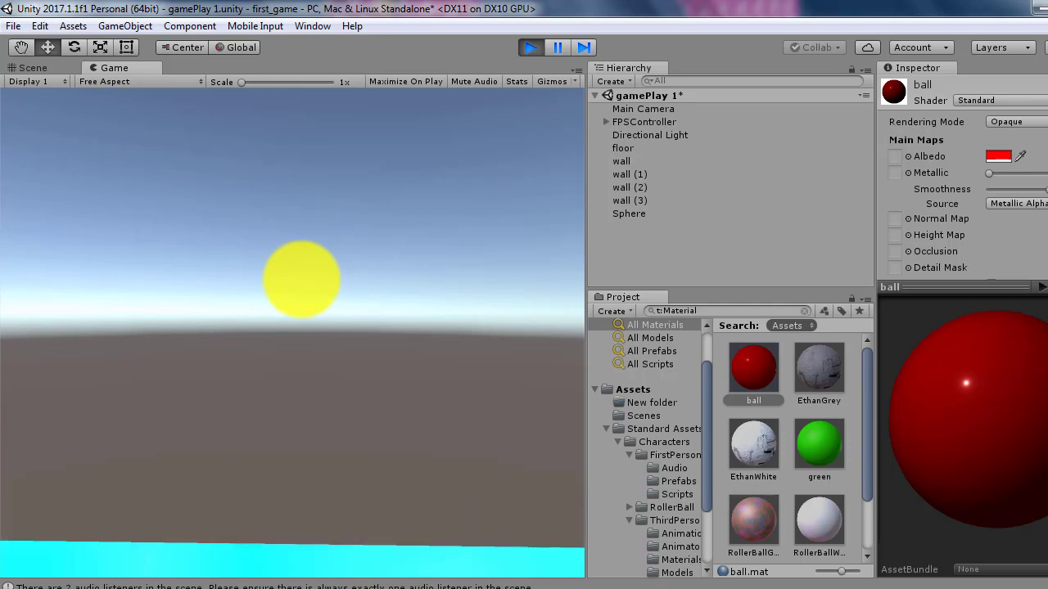
{"action": "key", "text": "s"}
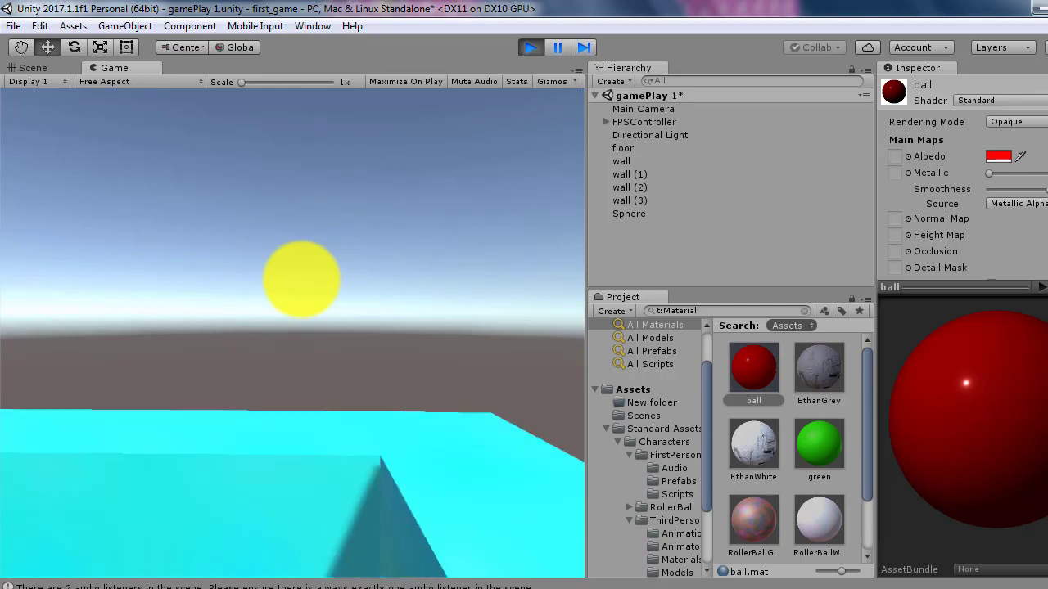
{"action": "key", "text": "s"}
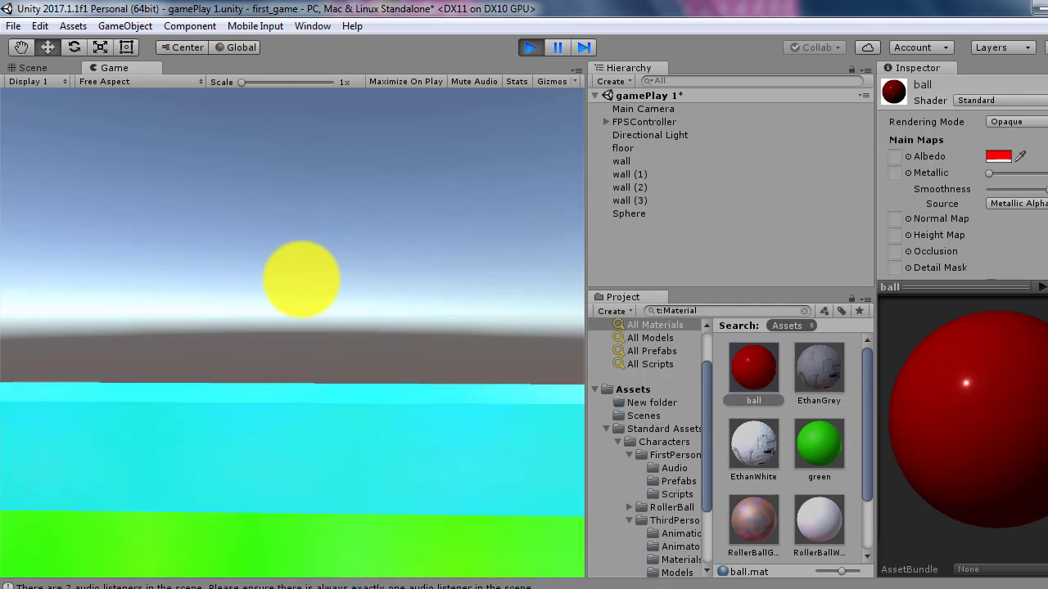
{"action": "key", "text": "s"}
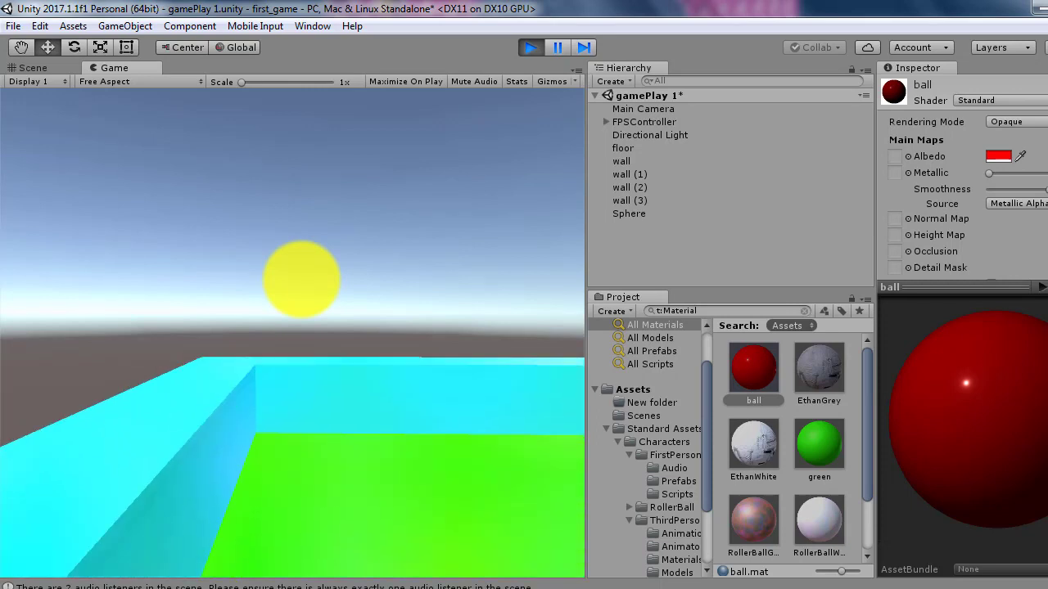
{"action": "key", "text": "s"}
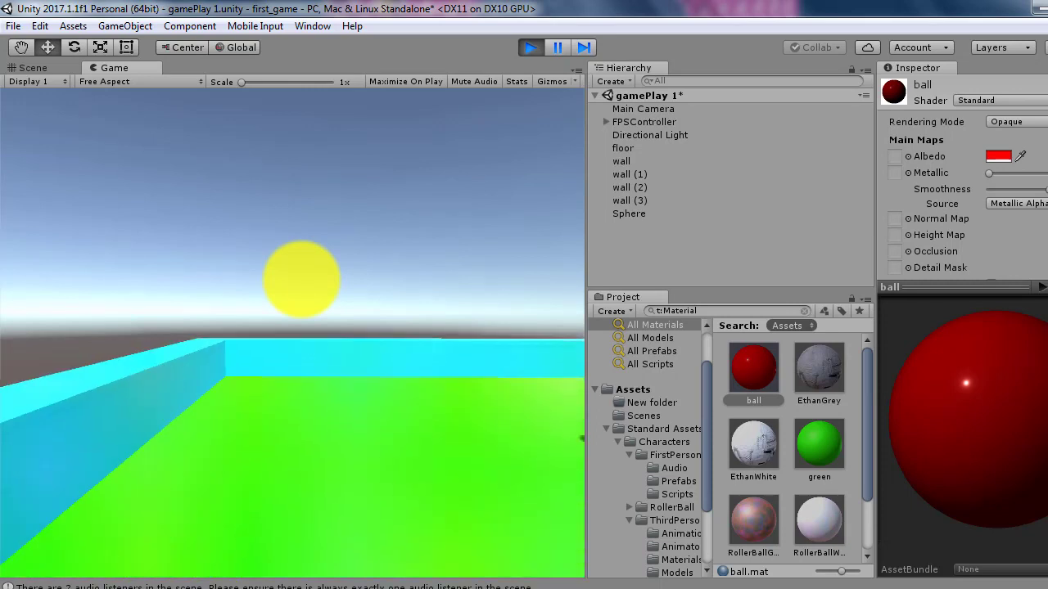
{"action": "key", "text": "d"}
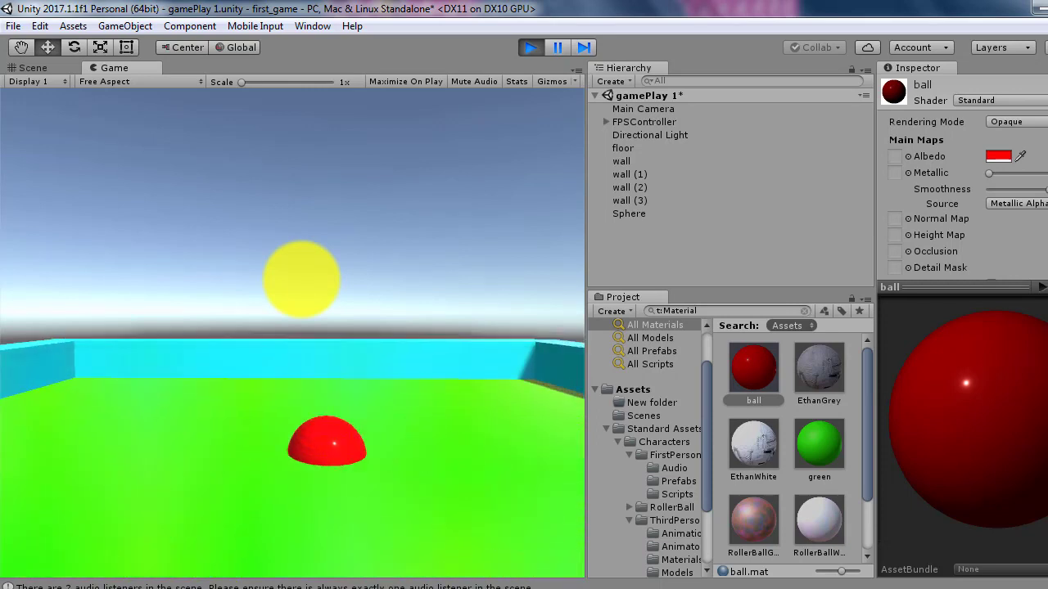
{"action": "key", "text": "w"}
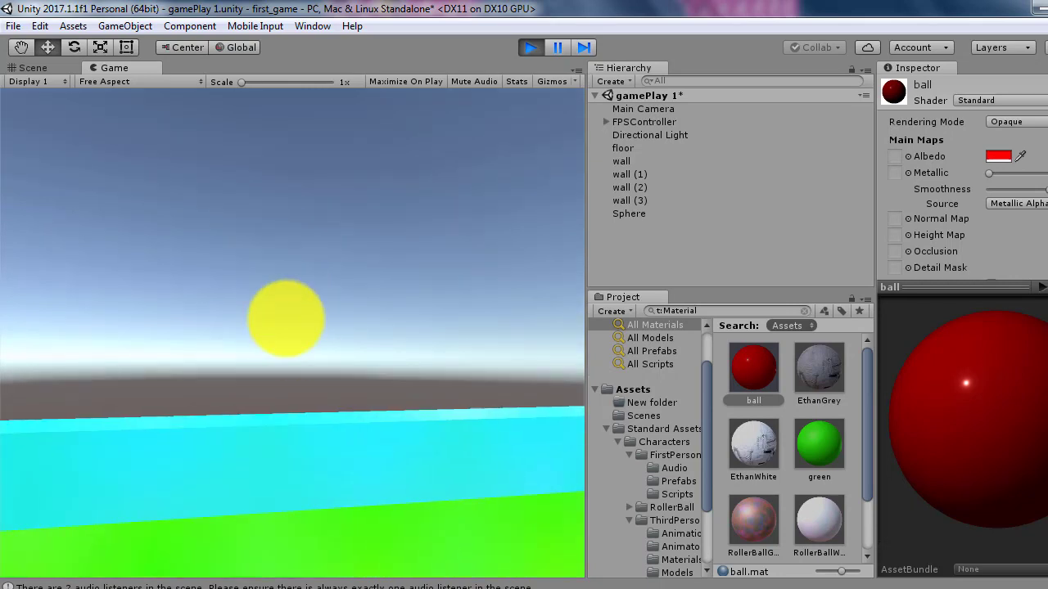
{"action": "mouse_move", "coordinate": [293, 328]}
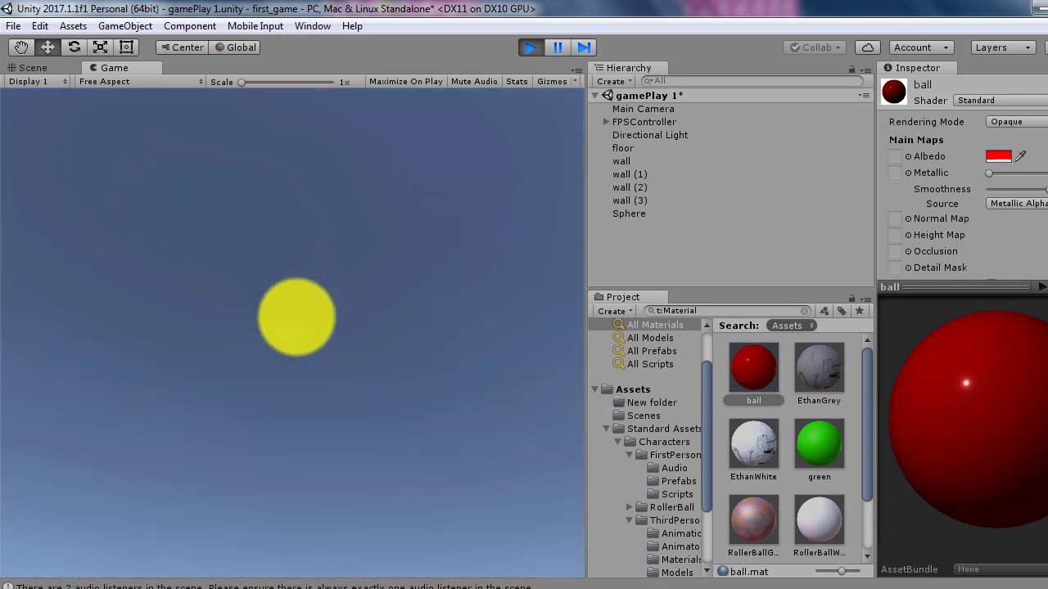
{"action": "key", "text": "Escape"}
{"action": "left_click", "coordinate": [531, 47]}
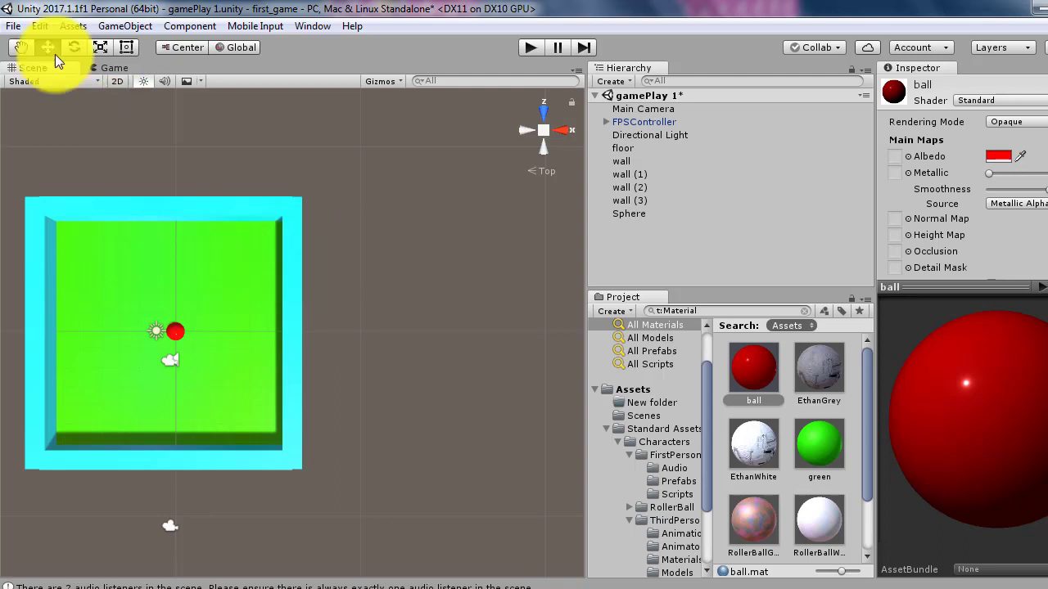
Pan the Scene view with the Hand tool to shift the walled floor to the right
{"action": "left_click", "coordinate": [16, 47]}
{"action": "left_click_drag", "start_coordinate": [103, 233], "coordinate": [215, 194]}
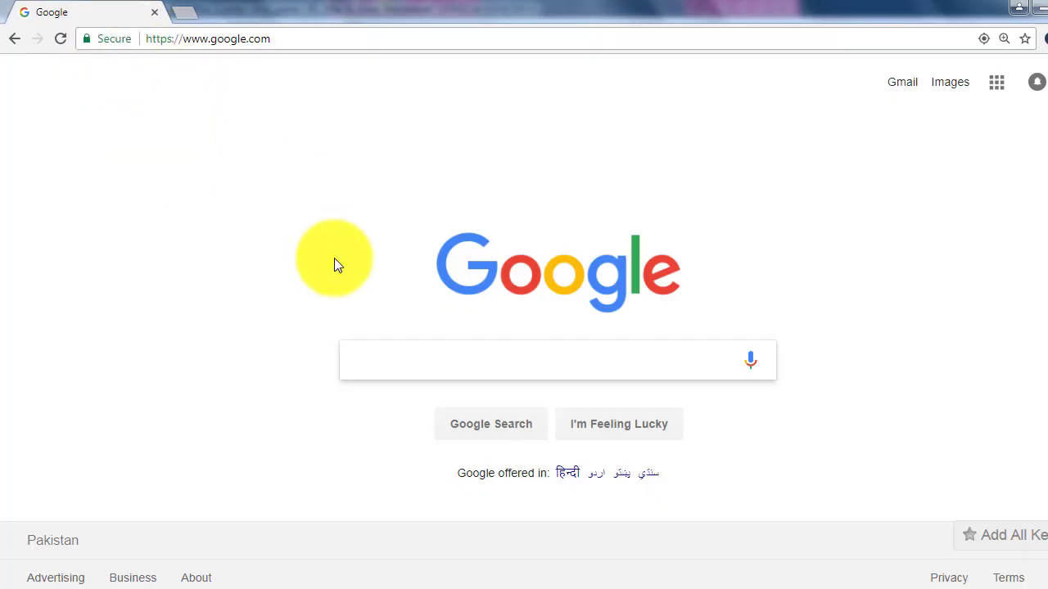
Search Google Images for 'grass texture' and scroll through the grass pictures
{"action": "type", "text": "grass"}
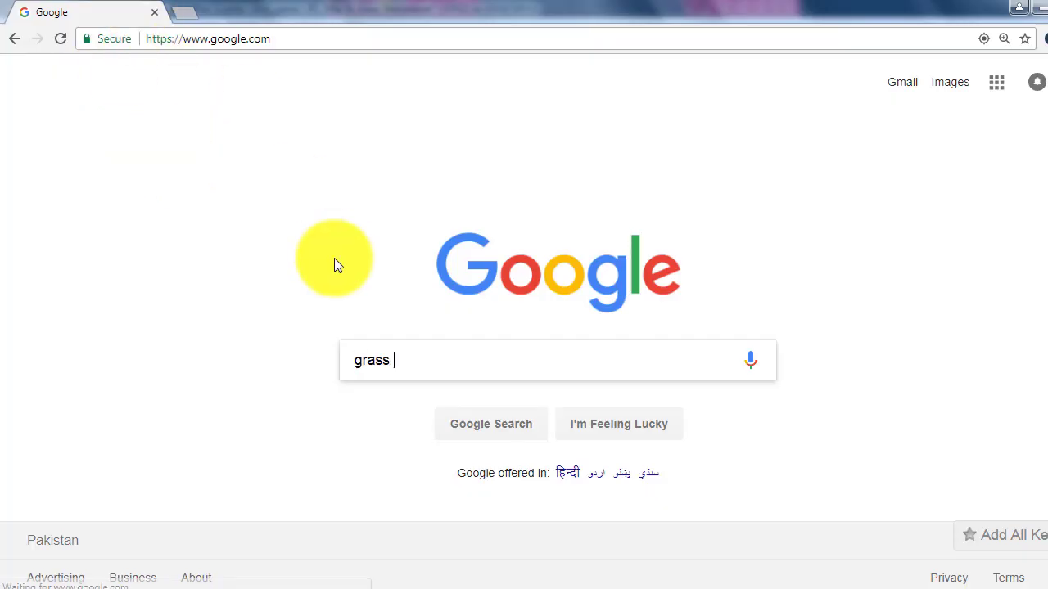
{"action": "type", "text": " te"}
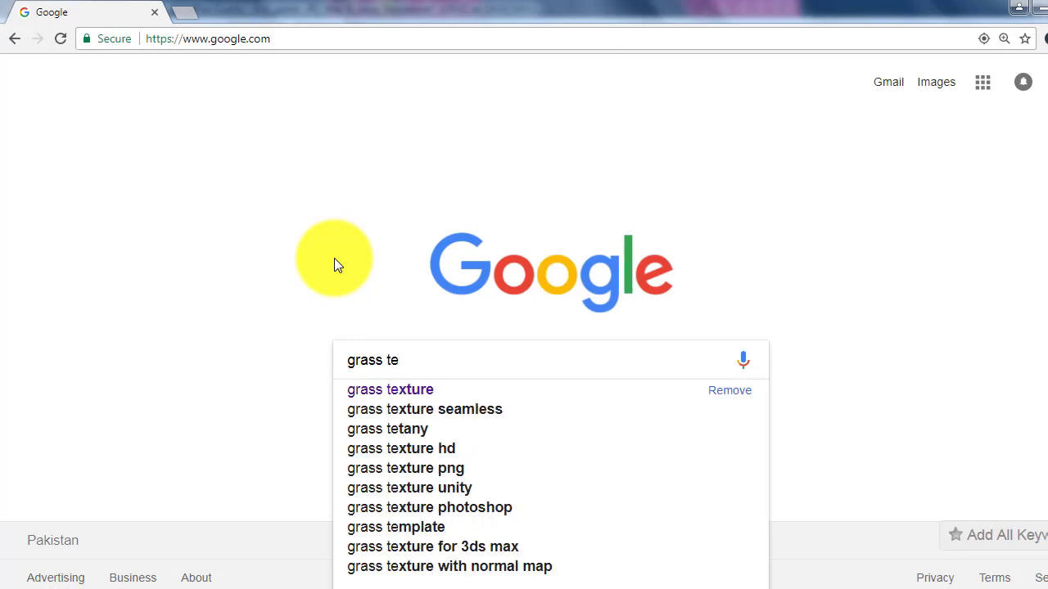
{"action": "type", "text": "xture"}
{"action": "key", "text": "Return"}
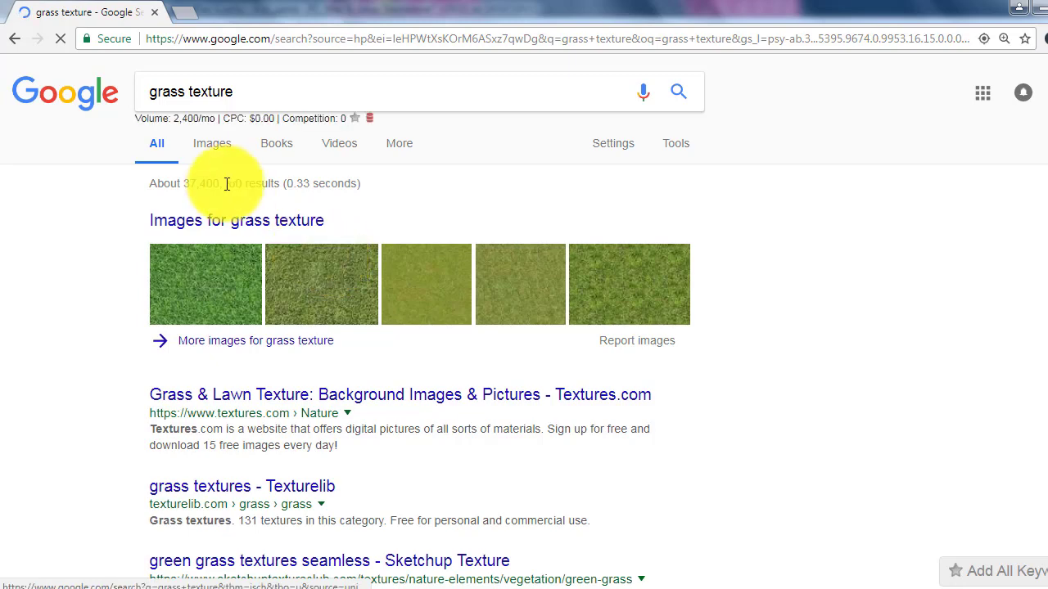
{"action": "left_click", "coordinate": [219, 144]}
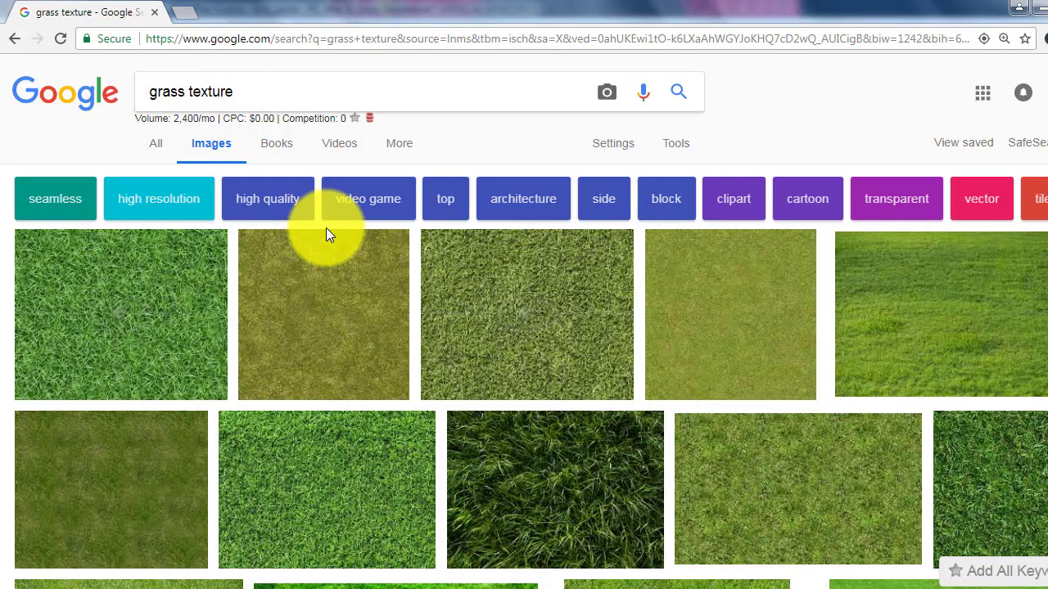
{"action": "scroll", "coordinate": [524, 319], "scroll_direction": "down", "scroll_amount": 5}
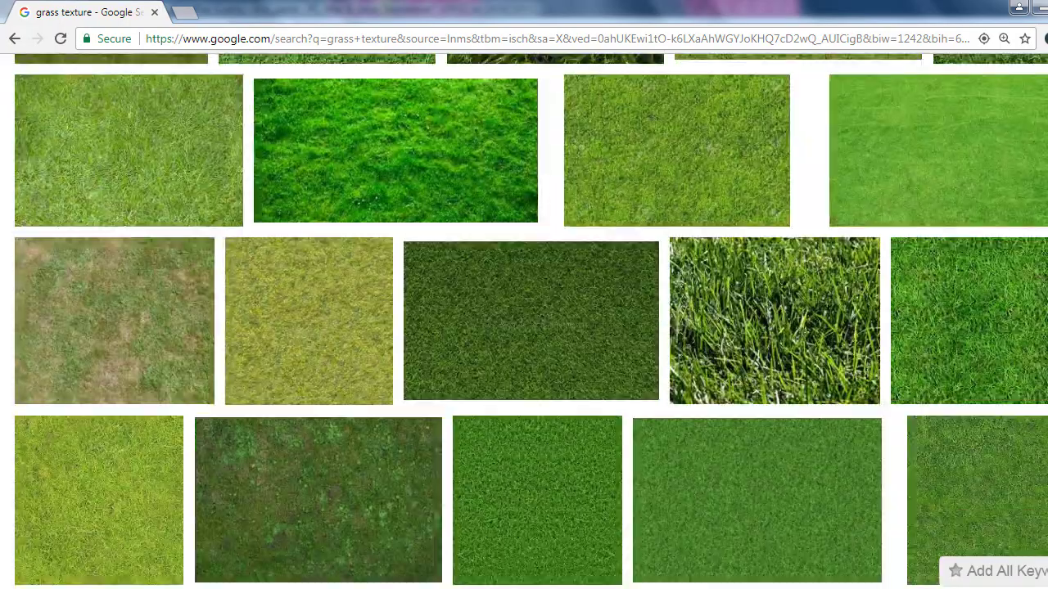
{"action": "scroll", "coordinate": [524, 319], "scroll_direction": "down", "scroll_amount": 5}
{"action": "scroll", "coordinate": [524, 319], "scroll_direction": "down", "scroll_amount": 5}
{"action": "scroll", "coordinate": [524, 319], "scroll_direction": "down", "scroll_amount": 5}
{"action": "scroll", "coordinate": [897, 445], "scroll_direction": "up", "scroll_amount": 1}
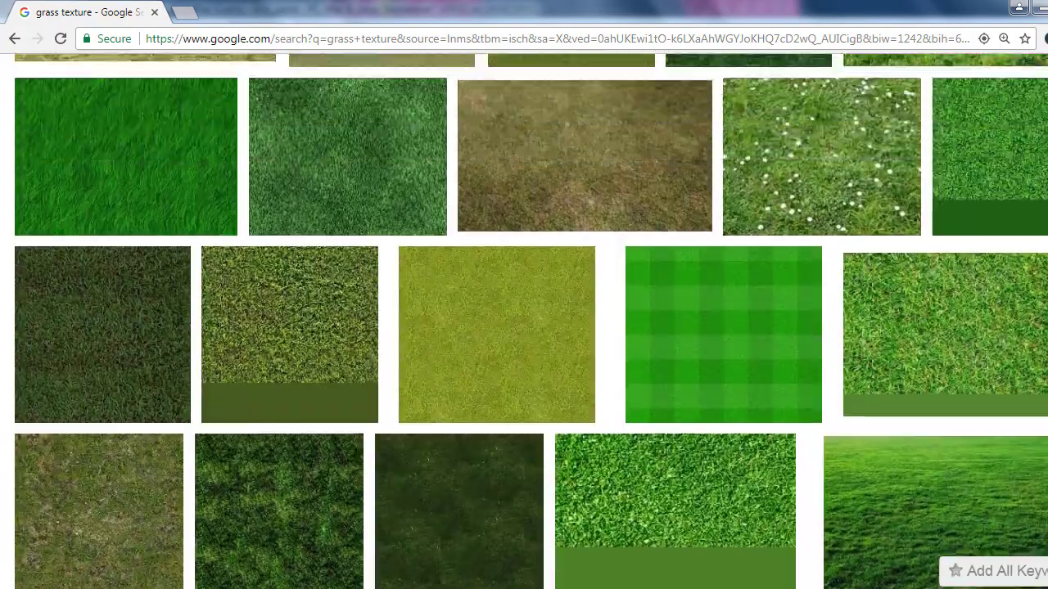
{"action": "scroll", "coordinate": [897, 445], "scroll_direction": "up", "scroll_amount": 3}
{"action": "scroll", "coordinate": [897, 445], "scroll_direction": "down", "scroll_amount": 2}
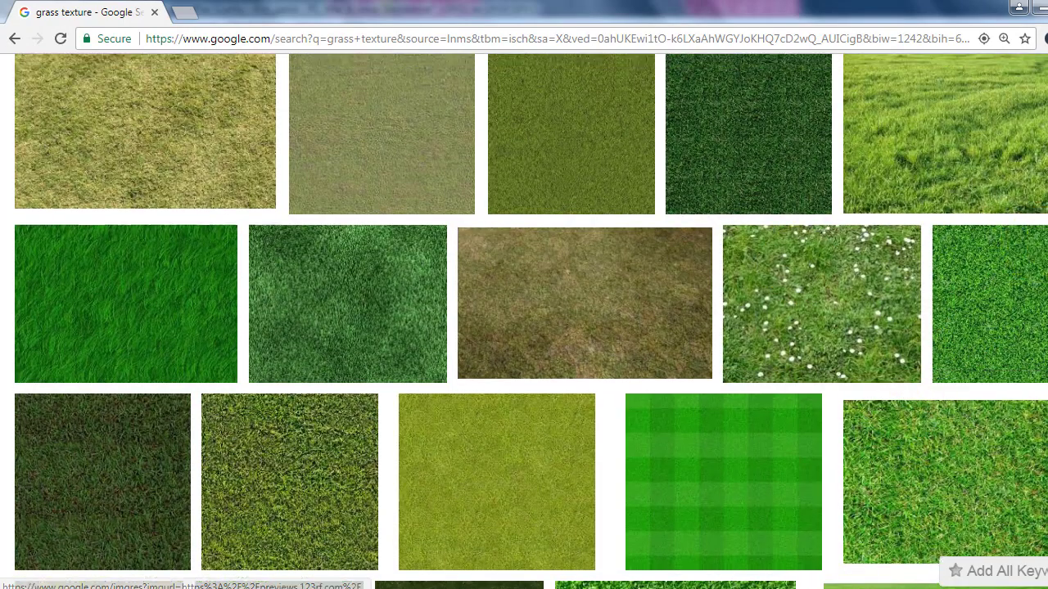
{"action": "scroll", "coordinate": [1023, 234], "scroll_direction": "up", "scroll_amount": 5}
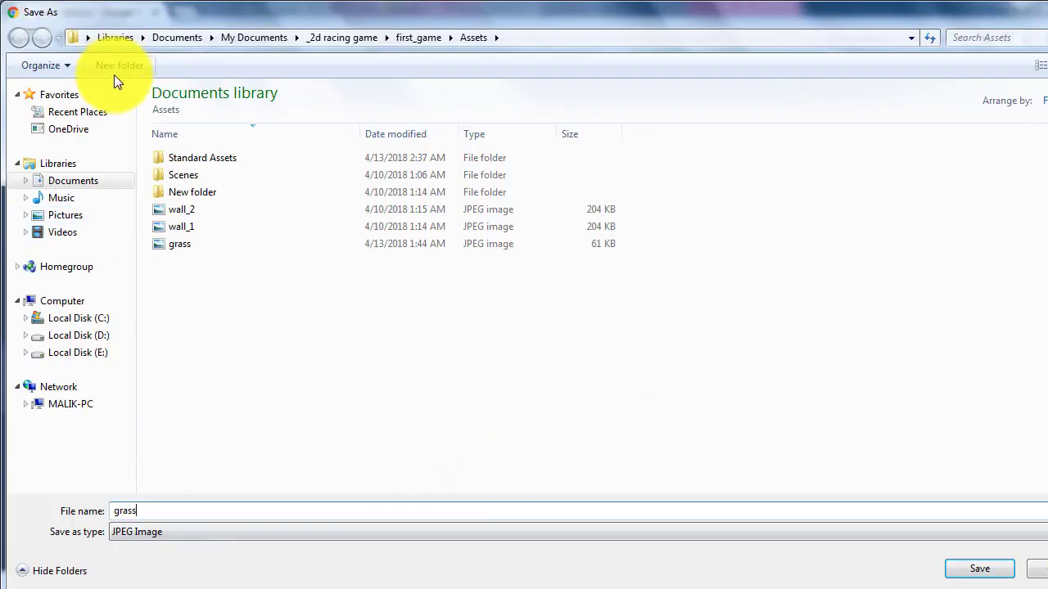
Save the grass image as 'grass' in _2d racing game > first_game > Assets
{"action": "left_click", "coordinate": [98, 182]}
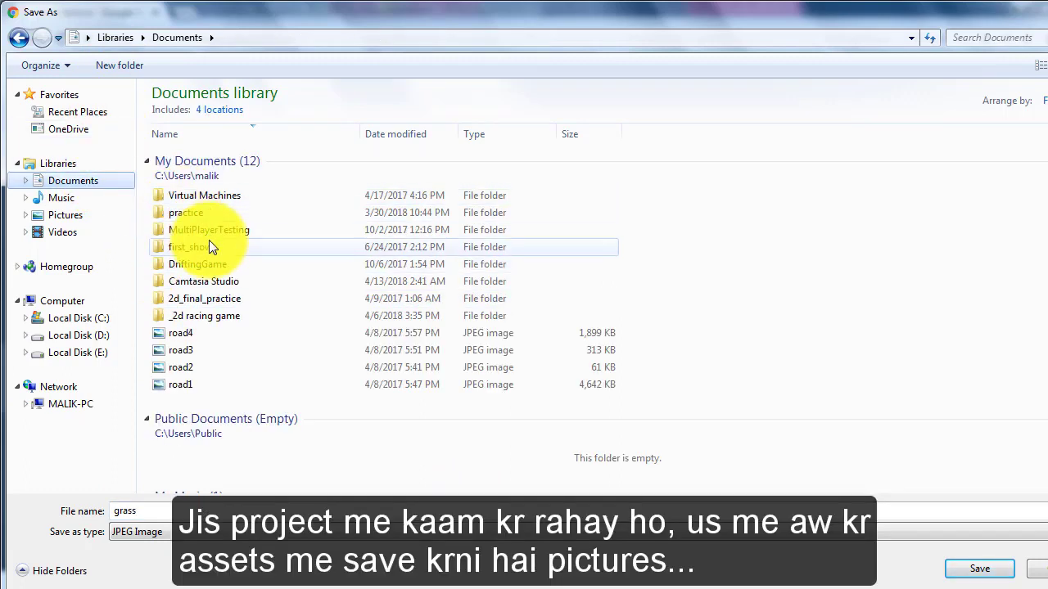
{"action": "left_click", "coordinate": [218, 316]}
{"action": "double_click", "coordinate": [218, 316]}
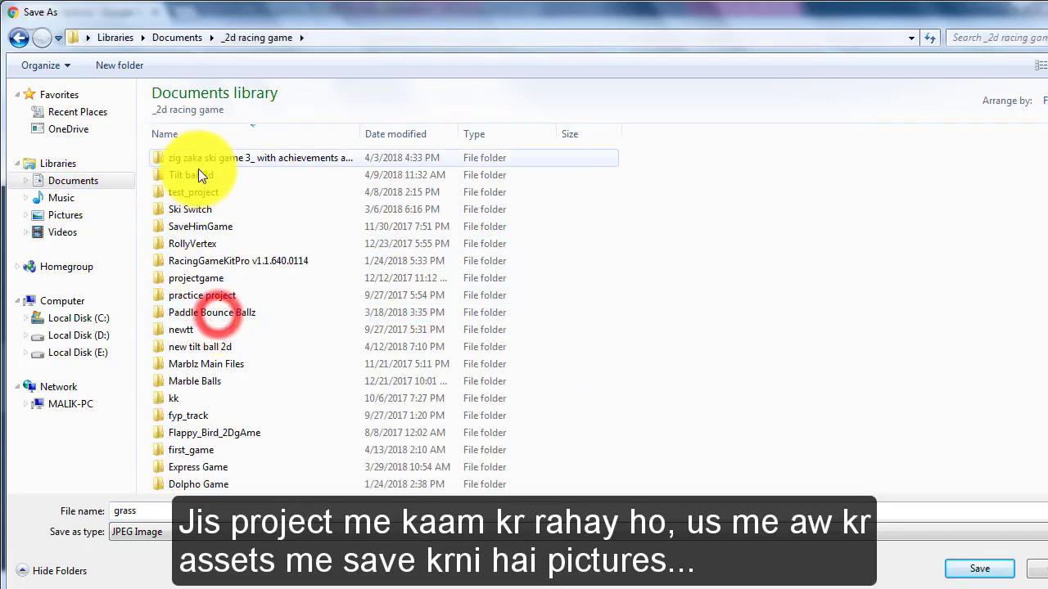
{"action": "left_click", "coordinate": [208, 429]}
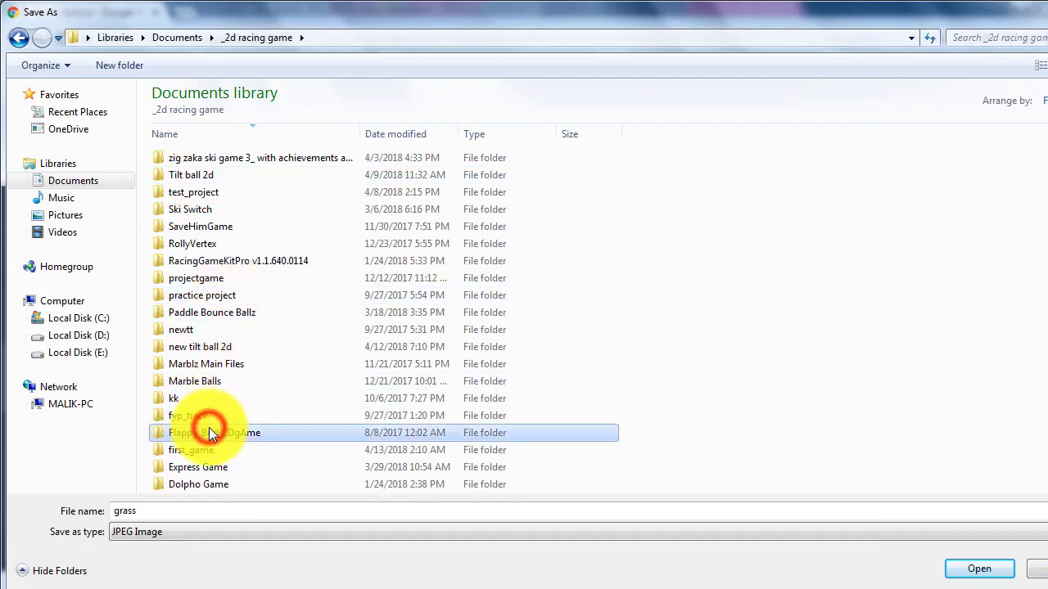
{"action": "double_click", "coordinate": [205, 433]}
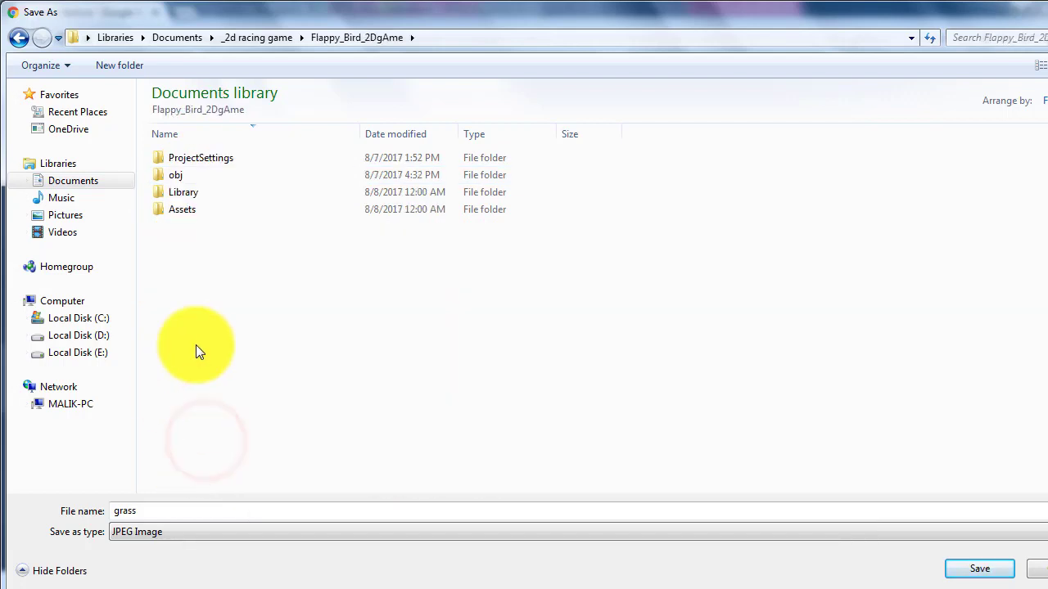
{"action": "left_click", "coordinate": [234, 216]}
{"action": "key", "text": "BackSpace"}
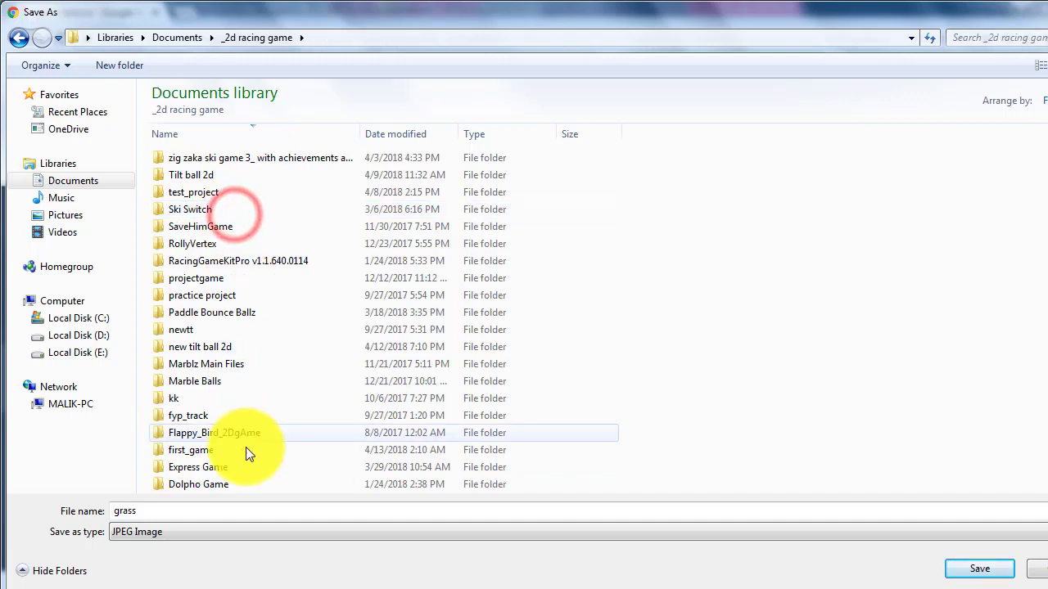
{"action": "double_click", "coordinate": [238, 449]}
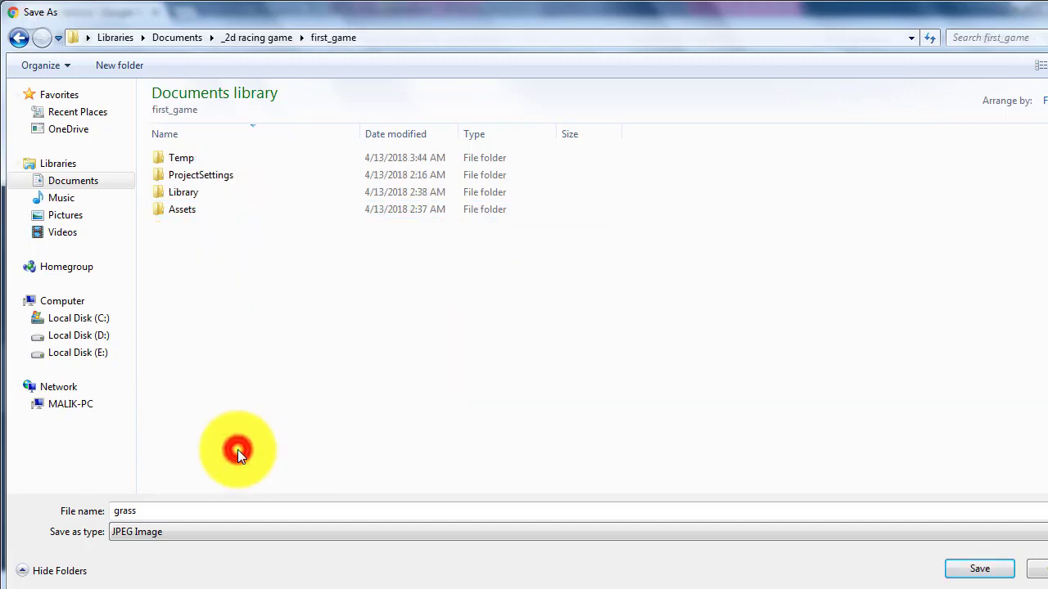
{"action": "double_click", "coordinate": [209, 207]}
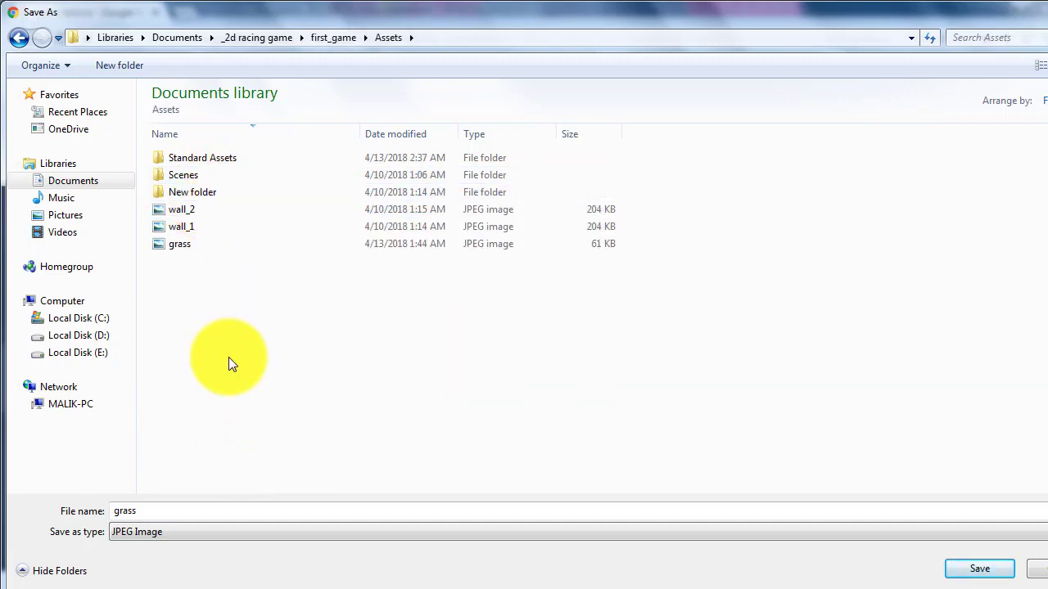
{"action": "left_click", "coordinate": [196, 511]}
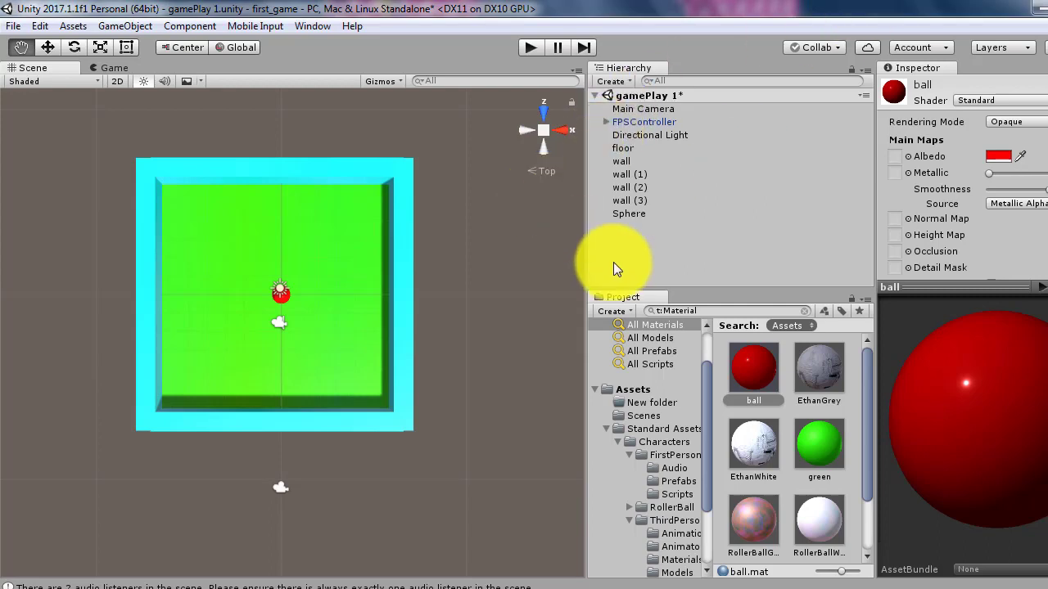
Widen the Hierarchy and Project panels and show the Assets folder with the two grass textures
{"action": "left_click_drag", "start_coordinate": [584, 260], "coordinate": [496, 270]}
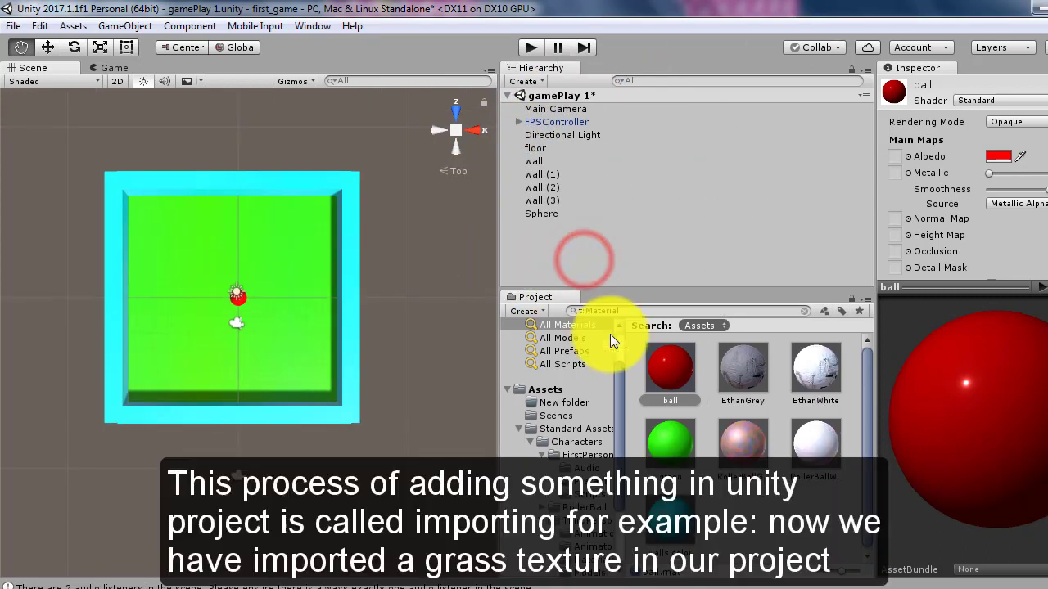
{"action": "left_click_drag", "start_coordinate": [628, 347], "coordinate": [672, 346]}
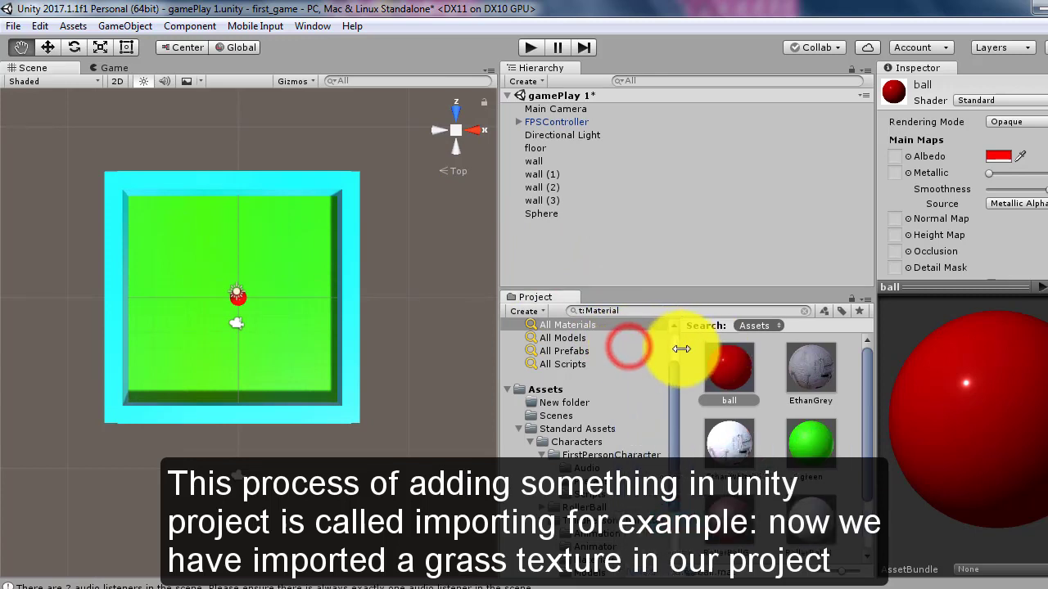
{"action": "left_click", "coordinate": [547, 389]}
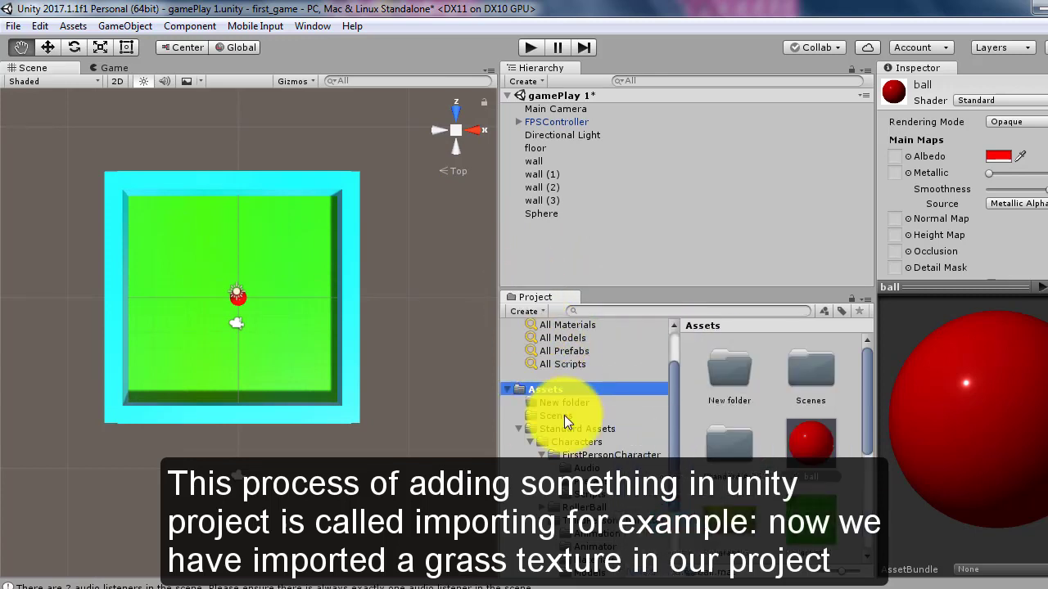
{"action": "scroll", "coordinate": [518, 429], "scroll_direction": "up", "scroll_amount": 2}
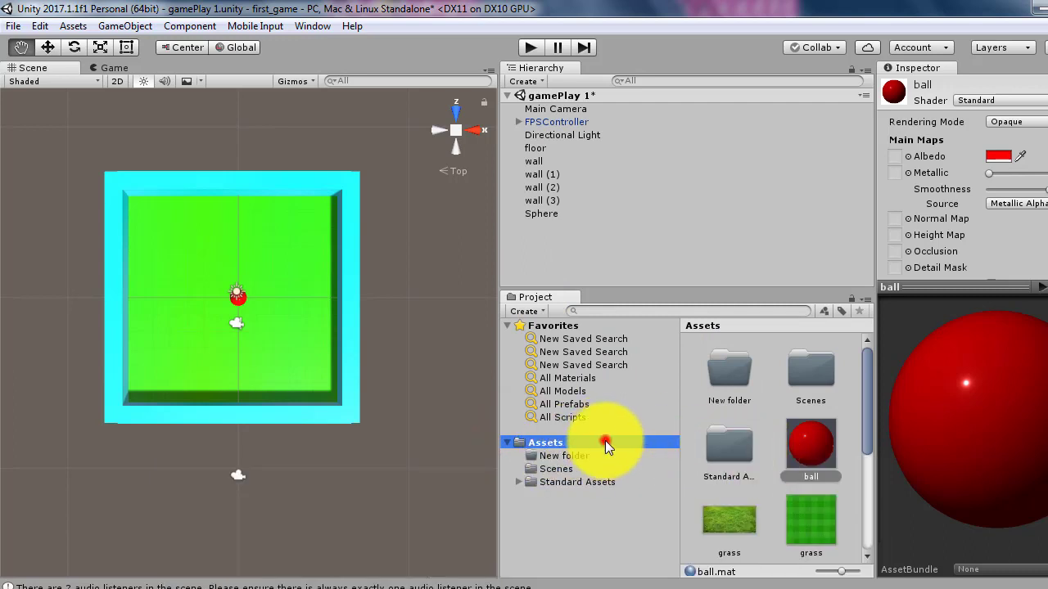
{"action": "left_click", "coordinate": [605, 440]}
{"action": "left_click_drag", "start_coordinate": [865, 432], "coordinate": [879, 486]}
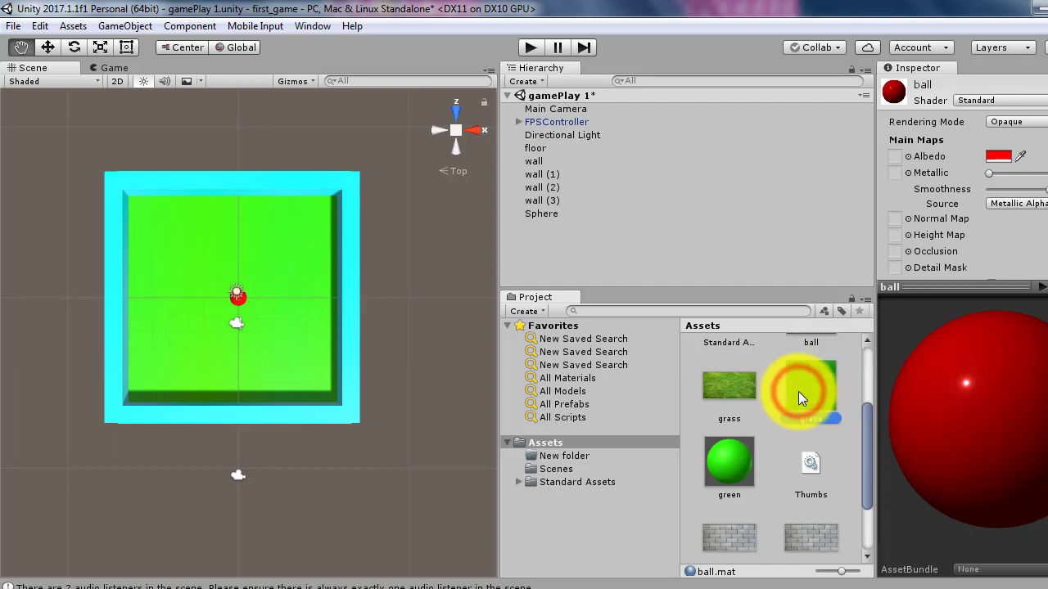
{"action": "mouse_move", "coordinate": [798, 391]}
{"action": "left_mouse_down"}
{"action": "mouse_move", "coordinate": [569, 357]}
{"action": "mouse_move", "coordinate": [262, 270]}
{"action": "mouse_move", "coordinate": [57, 74]}
{"action": "left_mouse_up"}
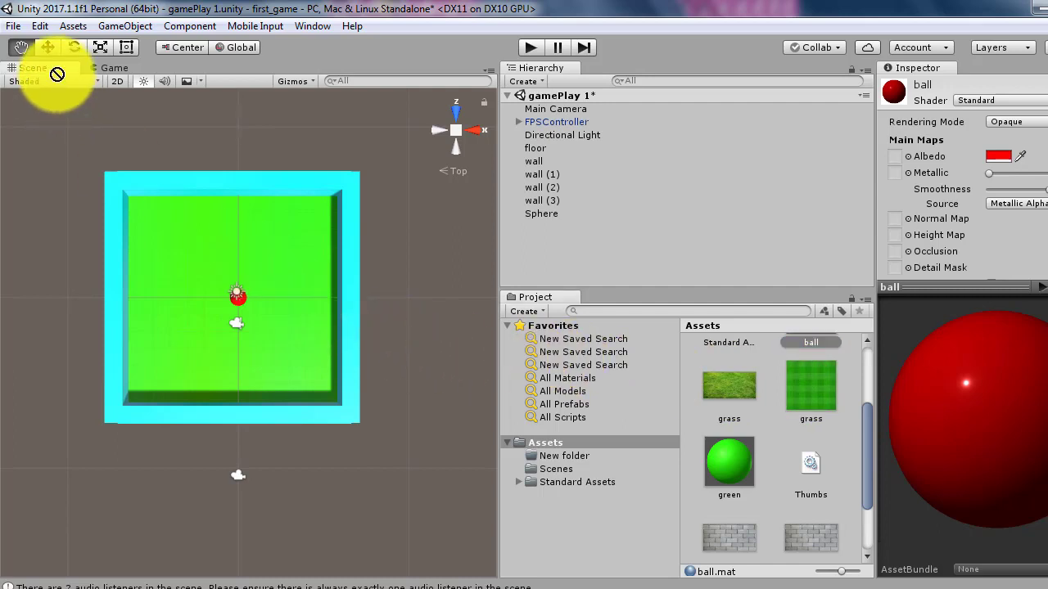
Apply the checkered grass texture to the floor and test the scene in Play mode, then stop
{"action": "mouse_move", "coordinate": [58, 74]}
{"action": "left_mouse_down"}
{"action": "mouse_move", "coordinate": [107, 68]}
{"action": "mouse_move", "coordinate": [22, 68]}
{"action": "mouse_move", "coordinate": [252, 261]}
{"action": "left_mouse_up"}
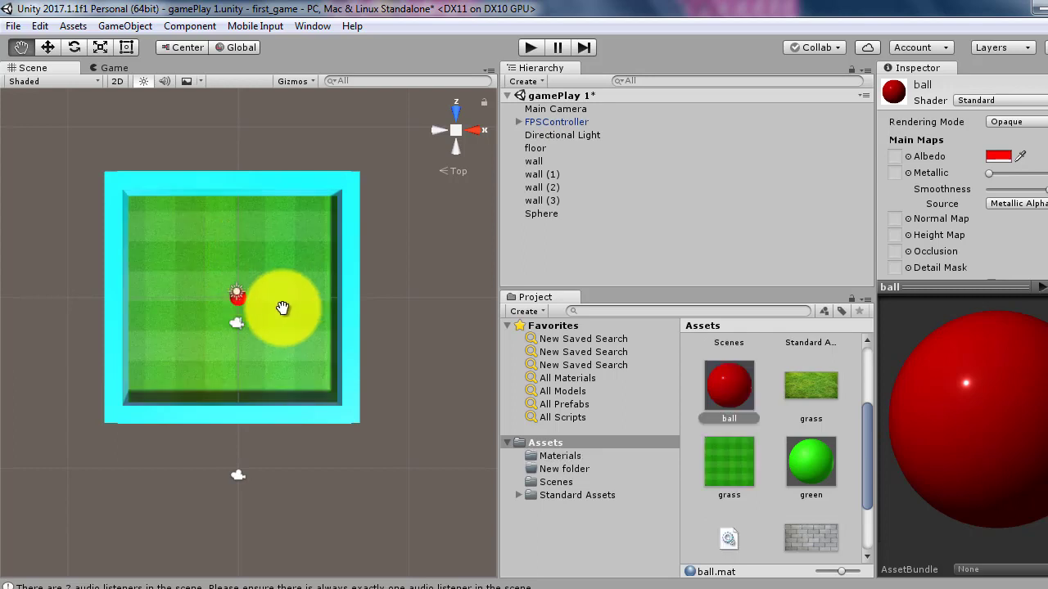
{"action": "left_click", "coordinate": [98, 65]}
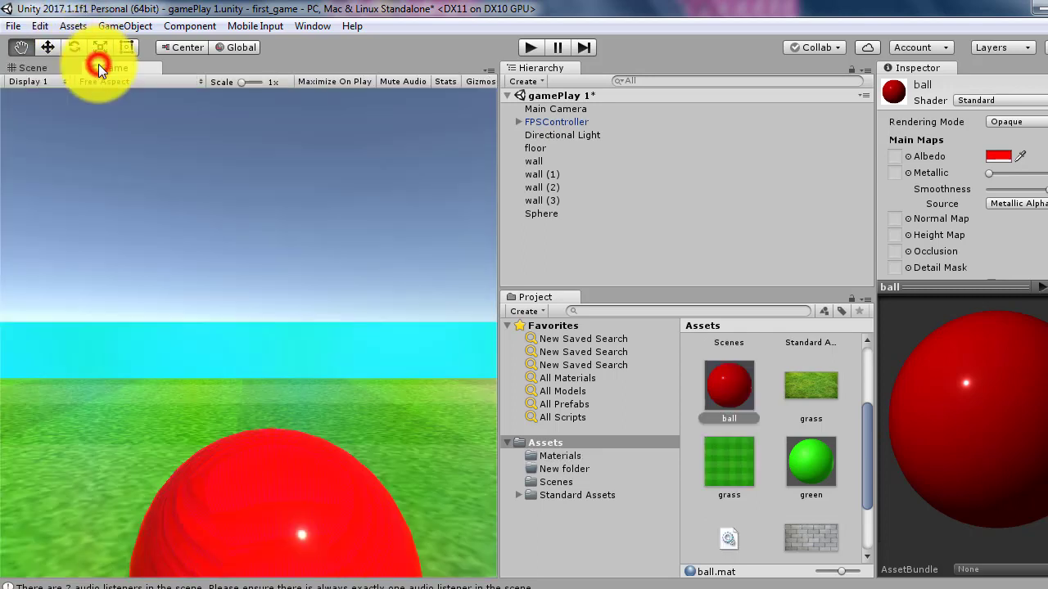
{"action": "left_click", "coordinate": [532, 47]}
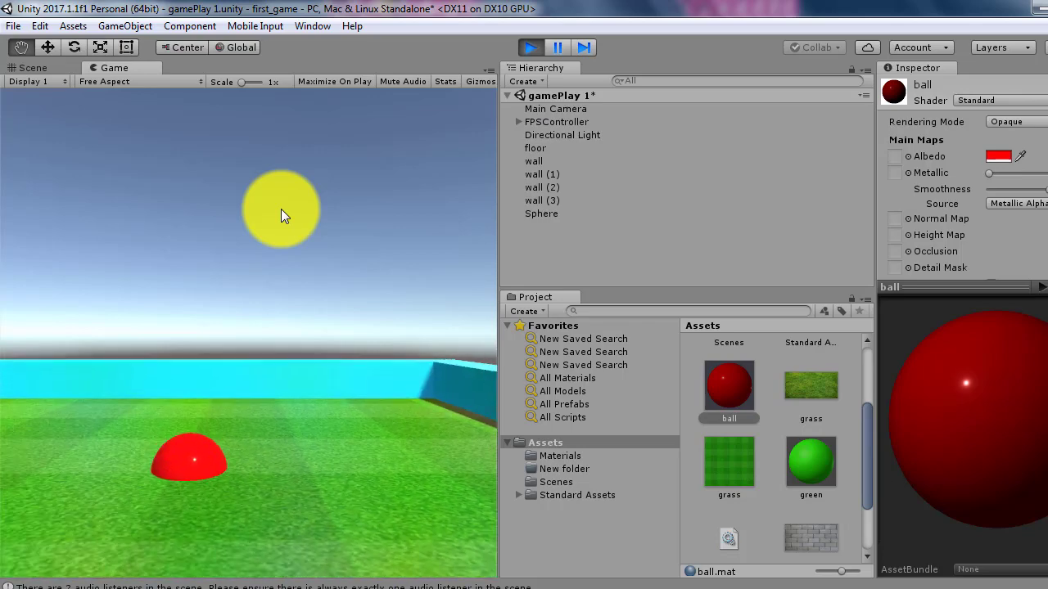
{"action": "left_click", "coordinate": [281, 209]}
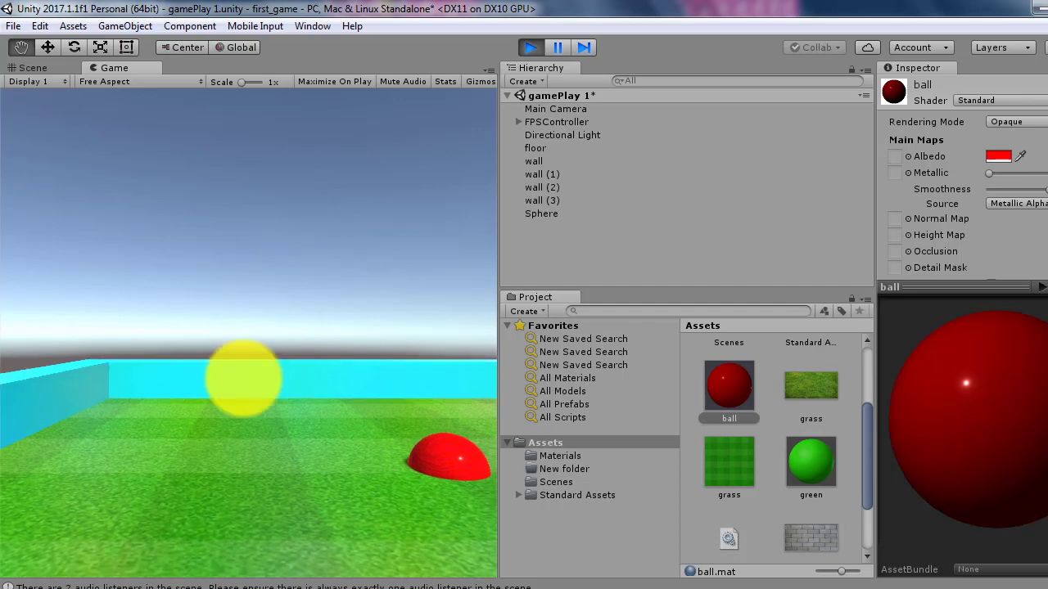
{"action": "key", "text": "Escape"}
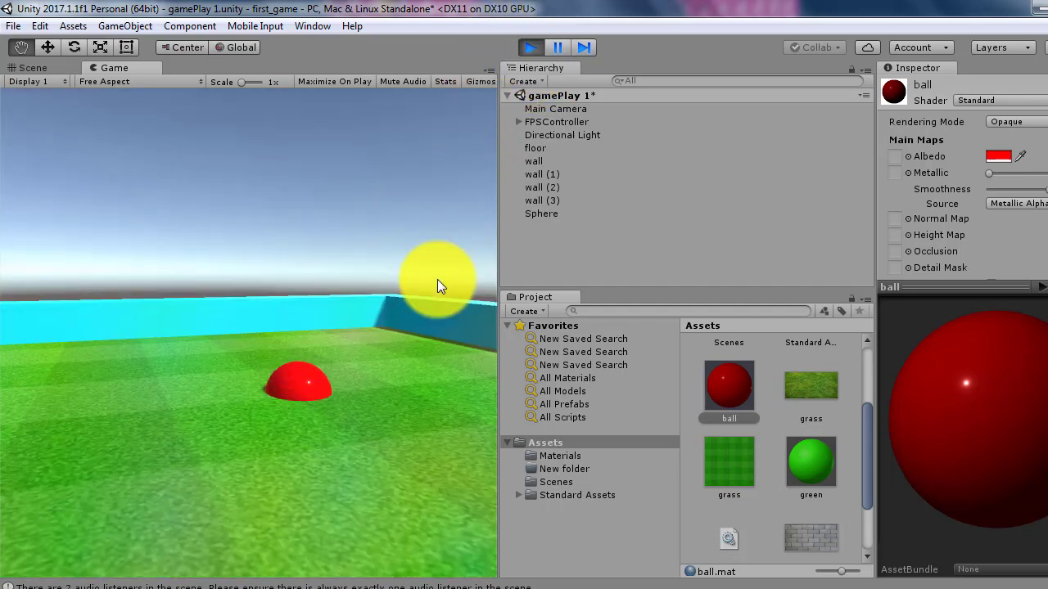
{"action": "left_click", "coordinate": [437, 279]}
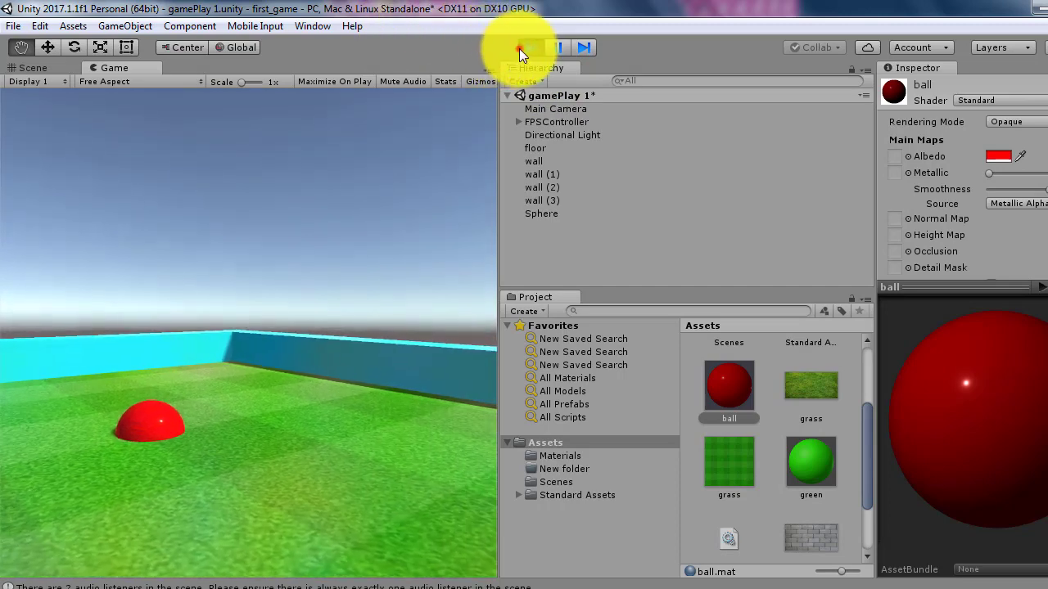
{"action": "left_click", "coordinate": [529, 48]}
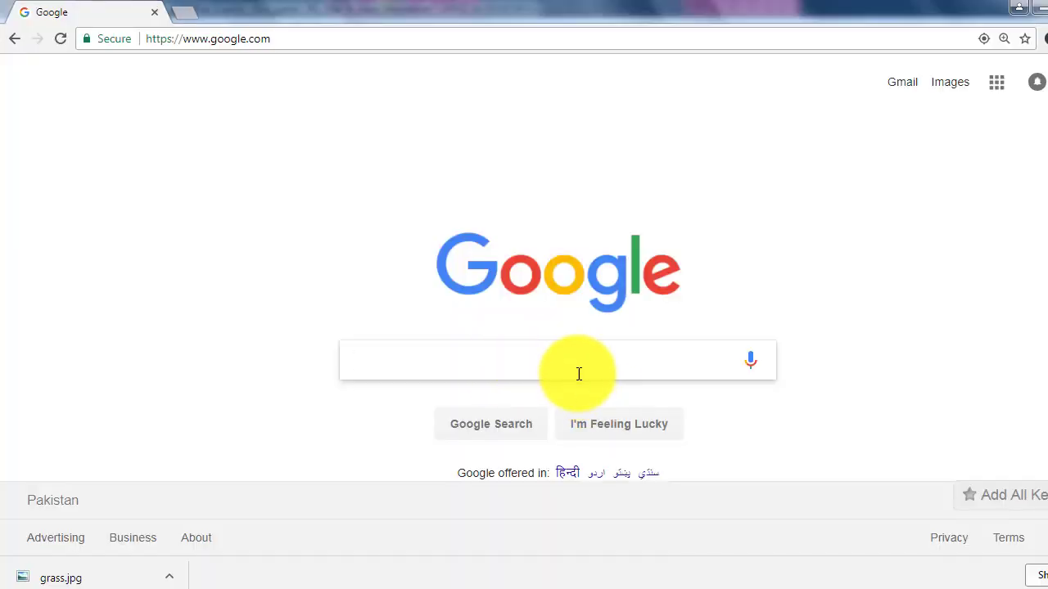
Search Google Images for 'bricks texture' and look through the results
{"action": "left_click", "coordinate": [576, 365]}
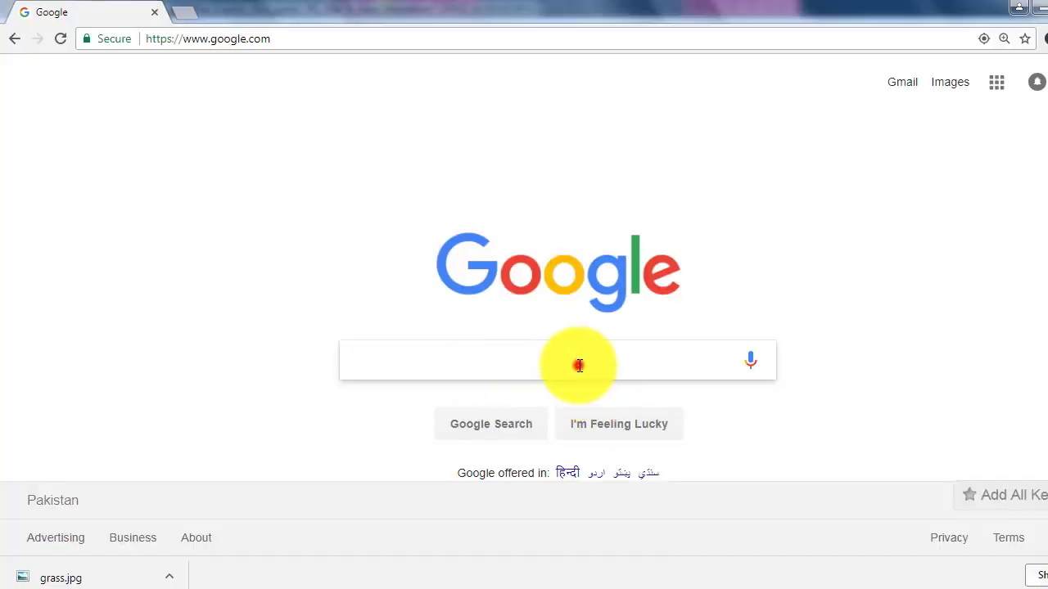
{"action": "type", "text": "brick"}
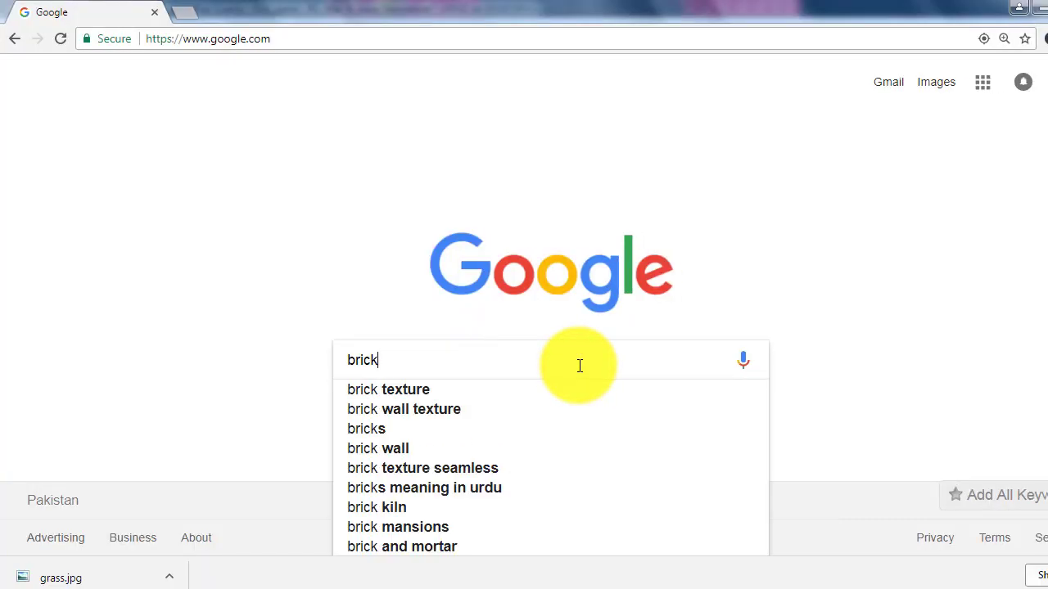
{"action": "type", "text": "s texture"}
{"action": "key", "text": "Return"}
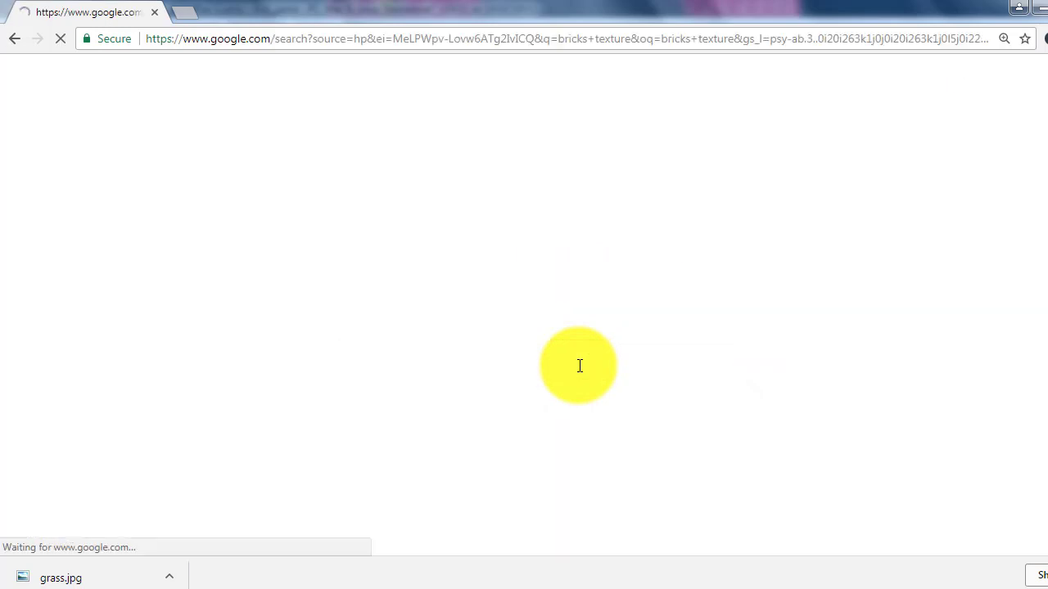
{"action": "left_click", "coordinate": [216, 144]}
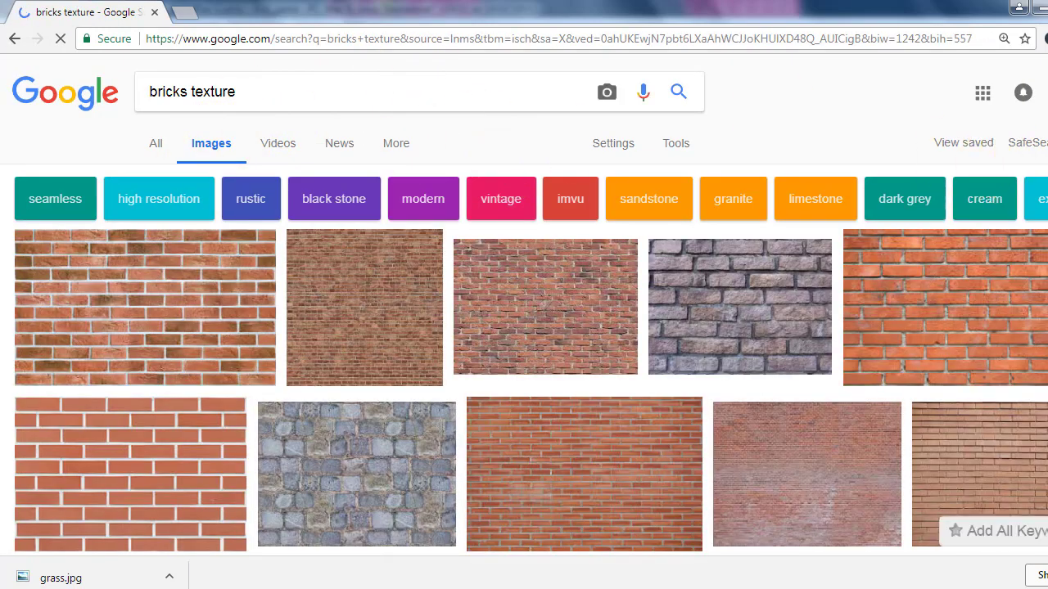
{"action": "scroll", "coordinate": [524, 328], "scroll_direction": "down", "scroll_amount": 3}
{"action": "scroll", "coordinate": [524, 328], "scroll_direction": "down", "scroll_amount": 2}
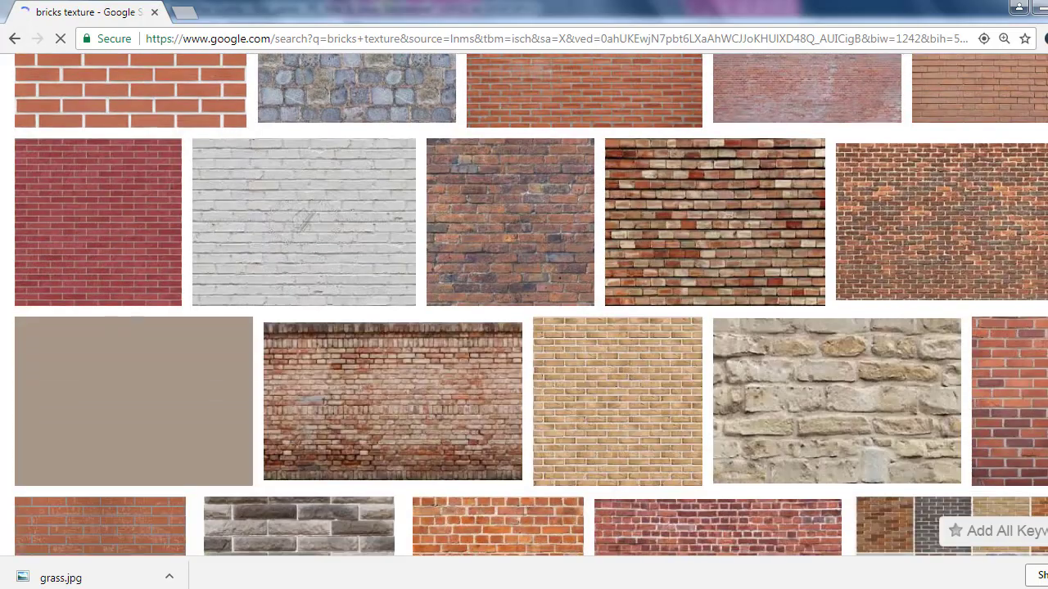
{"action": "scroll", "coordinate": [524, 328], "scroll_direction": "down", "scroll_amount": 3}
{"action": "scroll", "coordinate": [524, 328], "scroll_direction": "down", "scroll_amount": 2}
{"action": "scroll", "coordinate": [524, 328], "scroll_direction": "down", "scroll_amount": 2}
{"action": "scroll", "coordinate": [524, 328], "scroll_direction": "up", "scroll_amount": 1}
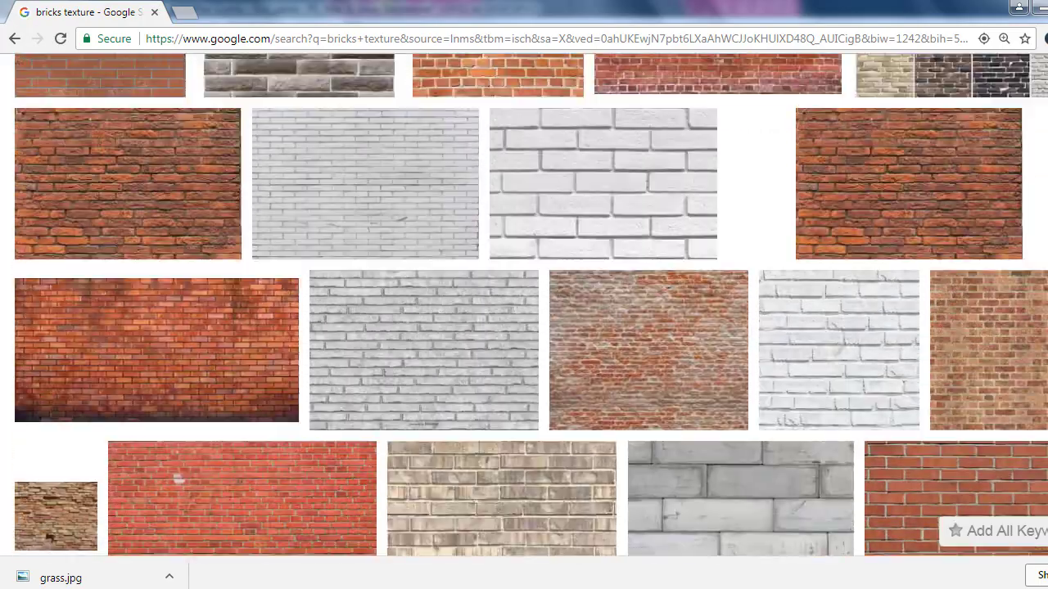
{"action": "scroll", "coordinate": [524, 328], "scroll_direction": "up", "scroll_amount": 7}
Pick a brick wall picture and save it as 'brick' in first_game's Assets folder
{"action": "scroll", "coordinate": [524, 327], "scroll_direction": "down", "scroll_amount": 1}
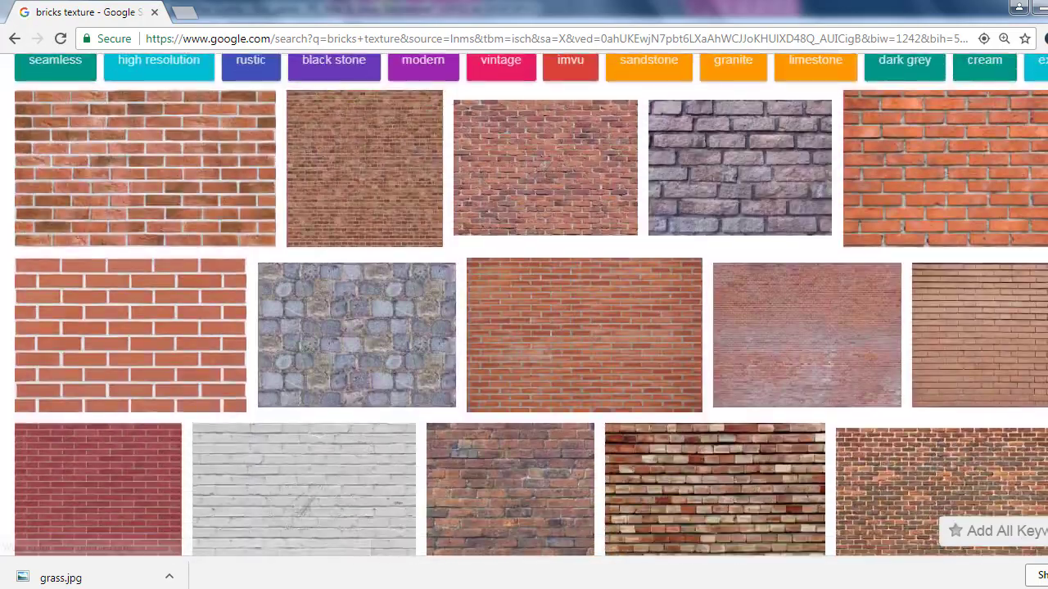
{"action": "scroll", "coordinate": [524, 328], "scroll_direction": "down", "scroll_amount": 3}
{"action": "scroll", "coordinate": [523, 327], "scroll_direction": "down", "scroll_amount": 1}
{"action": "scroll", "coordinate": [524, 328], "scroll_direction": "down", "scroll_amount": 3}
{"action": "scroll", "coordinate": [524, 327], "scroll_direction": "down", "scroll_amount": 1}
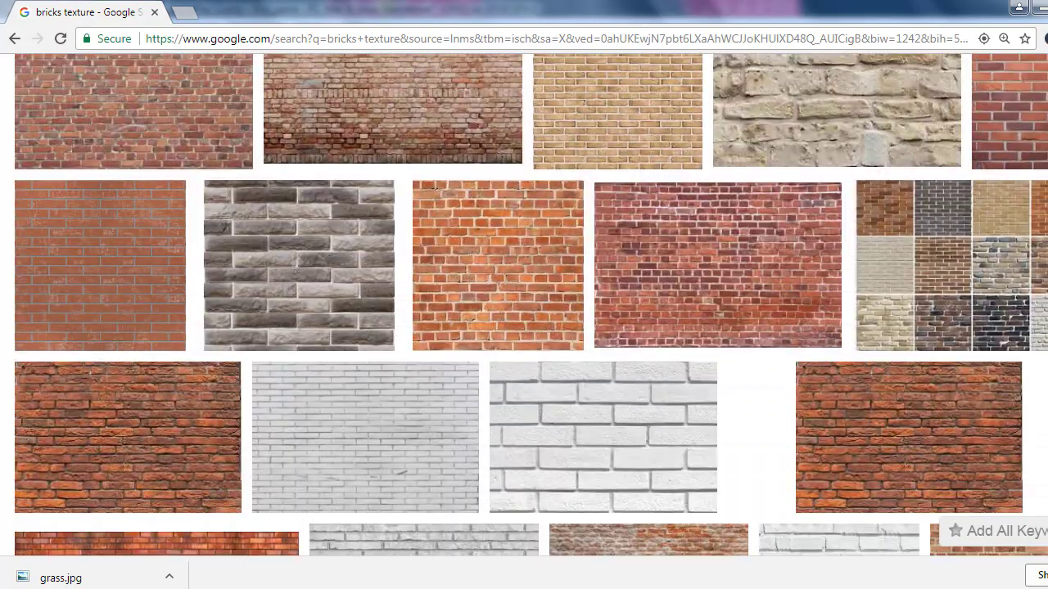
{"action": "scroll", "coordinate": [524, 328], "scroll_direction": "down", "scroll_amount": 2}
{"action": "scroll", "coordinate": [523, 327], "scroll_direction": "down", "scroll_amount": 3}
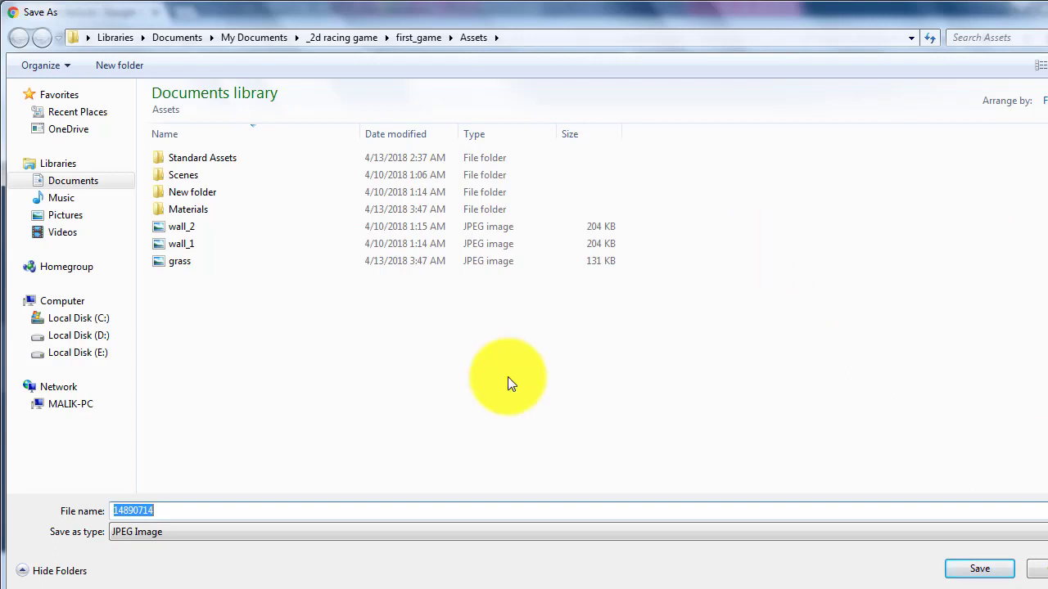
{"action": "type", "text": "brick"}
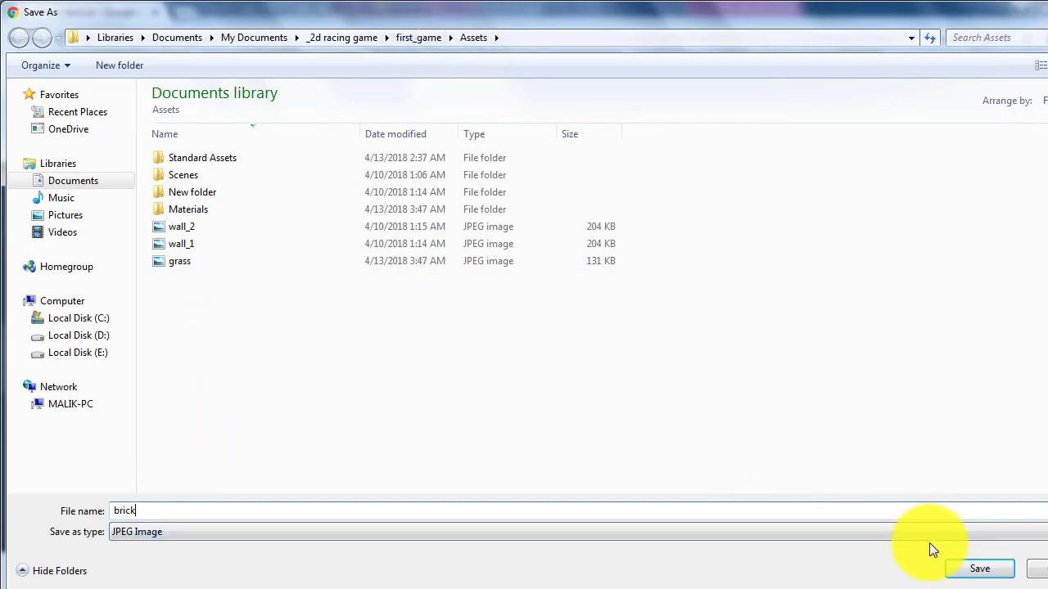
{"action": "key", "text": "Return"}
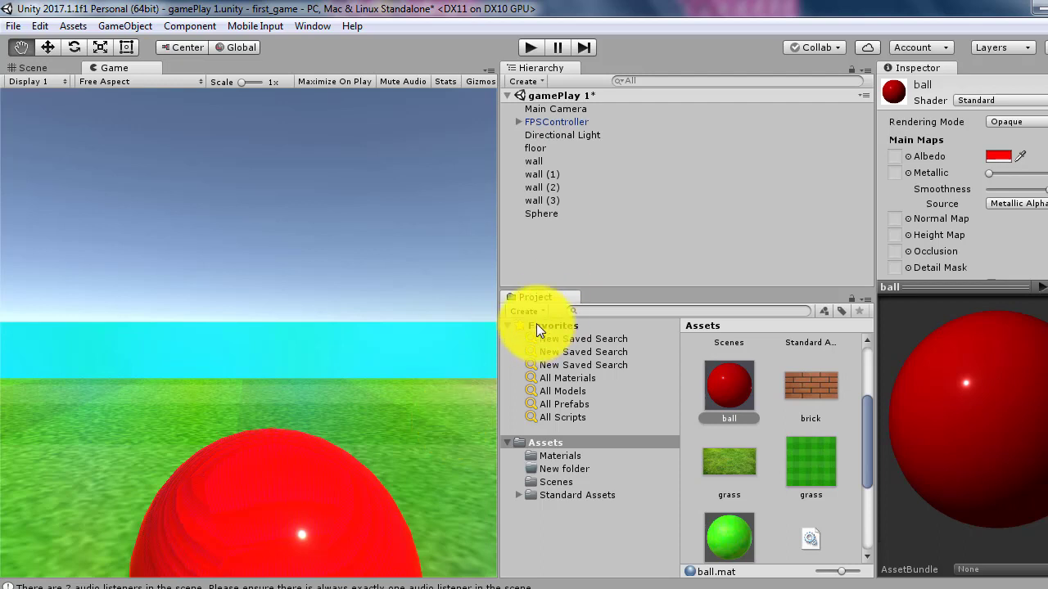
Frame the first wall and apply the brick material to the top wall, checking it in Game view
{"action": "left_click", "coordinate": [580, 442]}
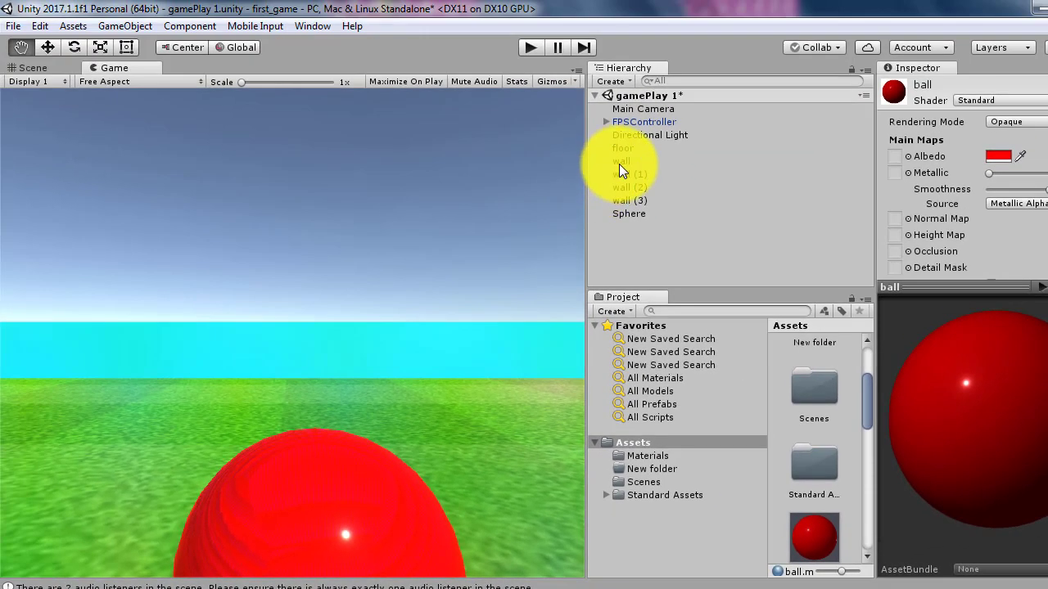
{"action": "left_click", "coordinate": [620, 162]}
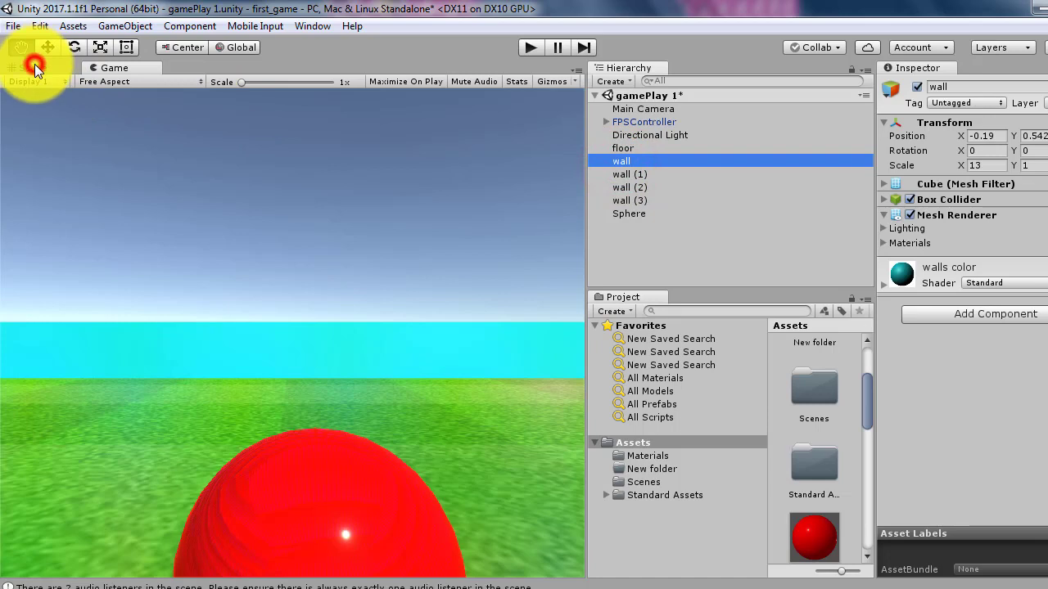
{"action": "left_click", "coordinate": [34, 65]}
{"action": "double_click", "coordinate": [645, 161]}
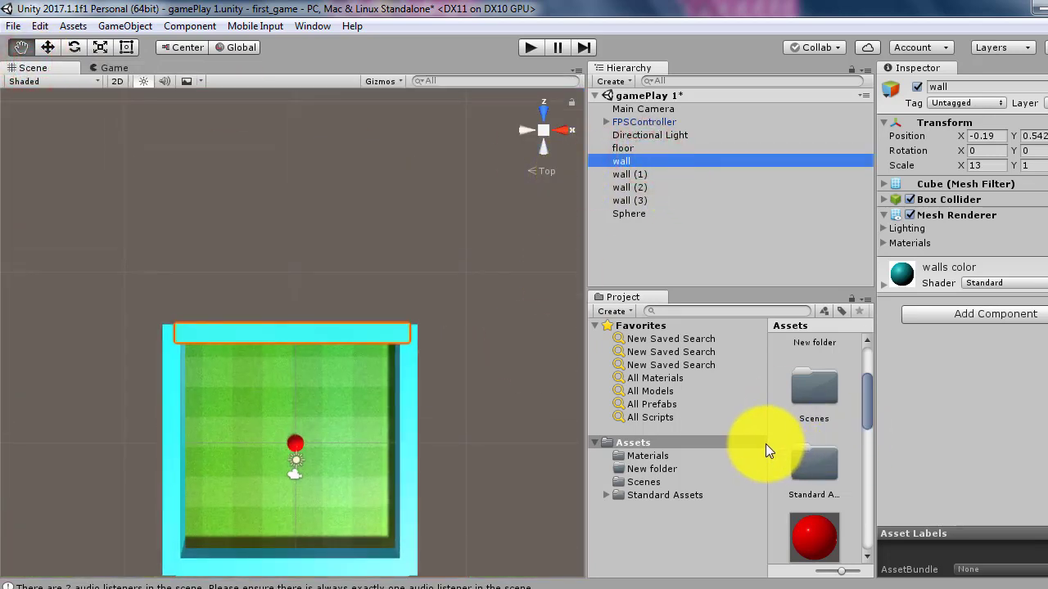
{"action": "left_click_drag", "start_coordinate": [767, 443], "coordinate": [680, 446]}
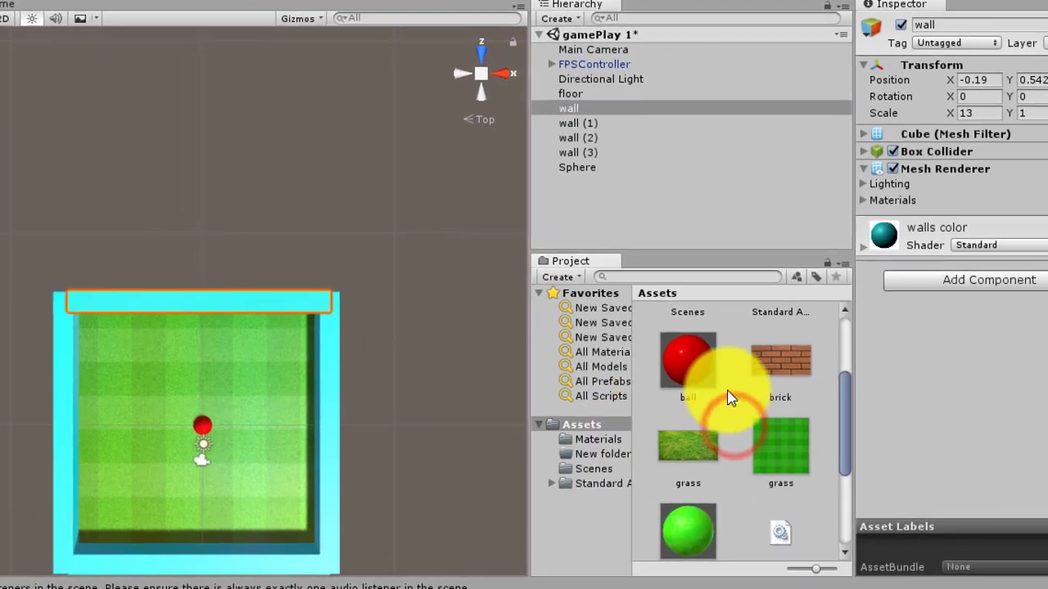
{"action": "left_click_drag", "start_coordinate": [772, 354], "coordinate": [248, 298]}
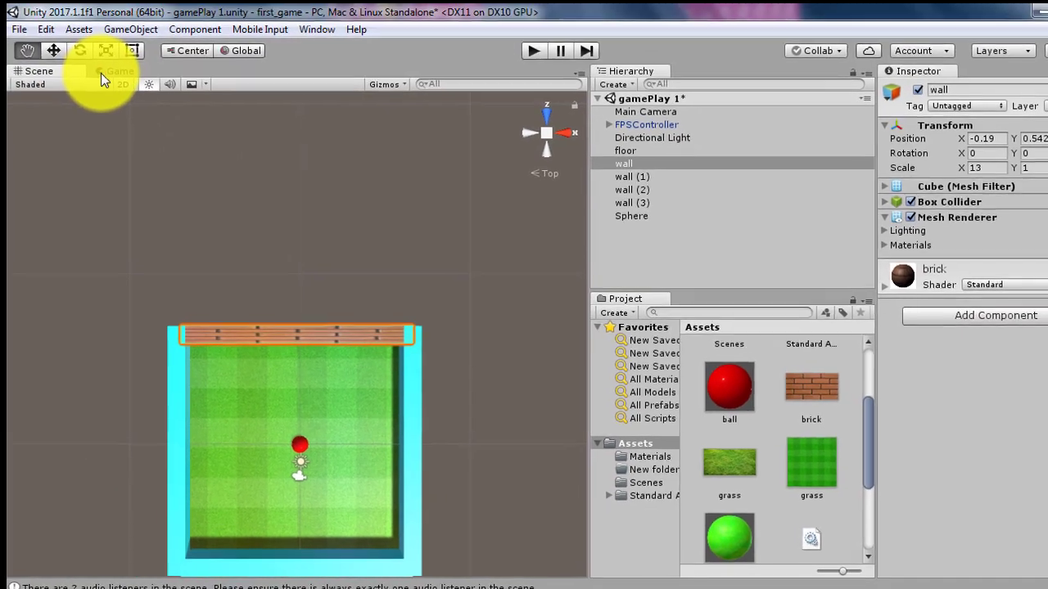
{"action": "left_click", "coordinate": [104, 74]}
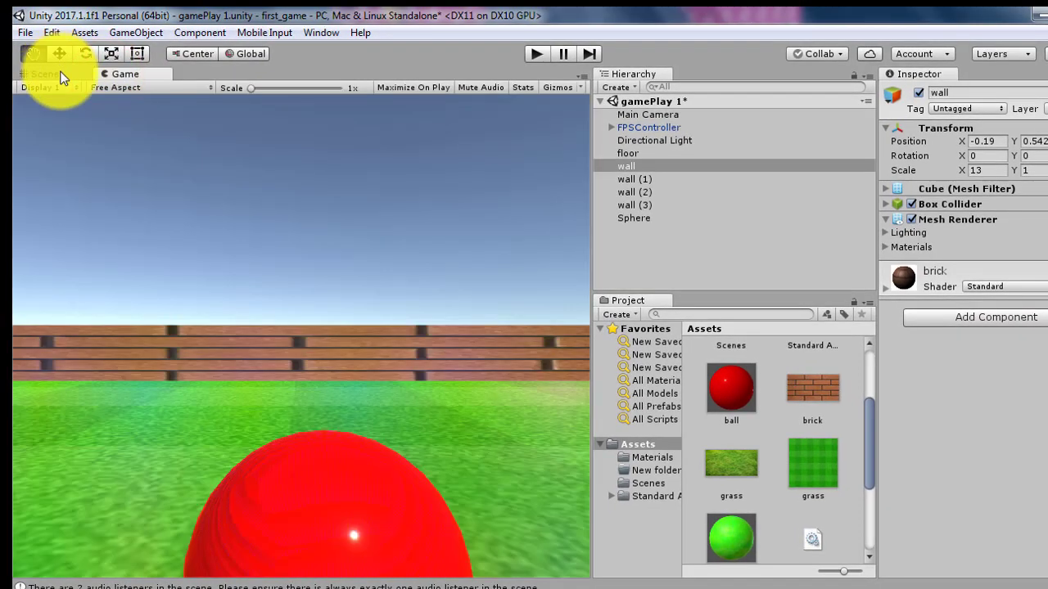
{"action": "left_click", "coordinate": [57, 72]}
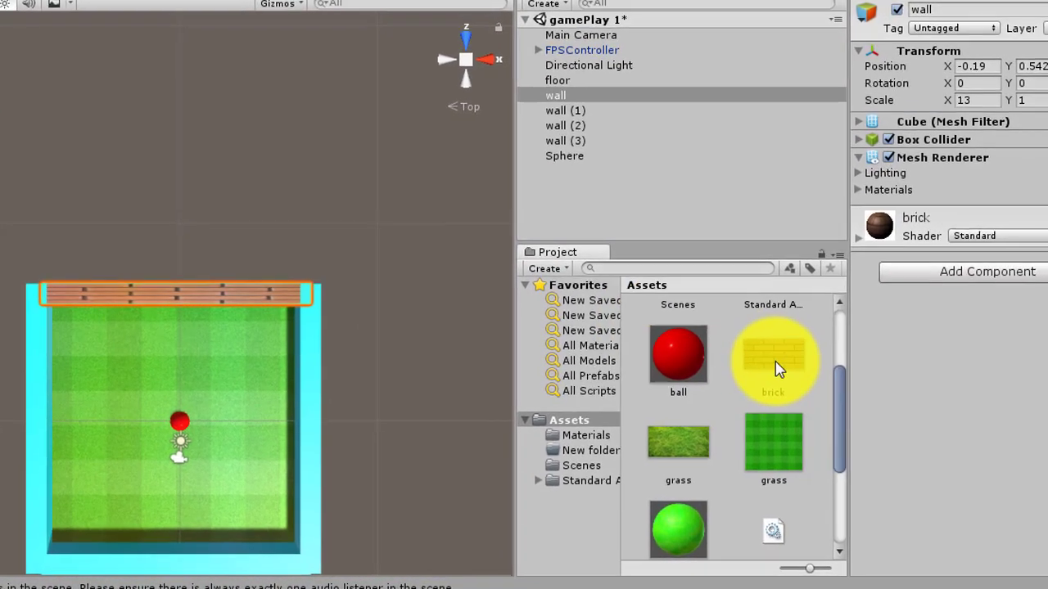
Apply the brick material to the left, right and bottom walls and view the result in Game
{"action": "left_click_drag", "start_coordinate": [813, 389], "coordinate": [198, 477]}
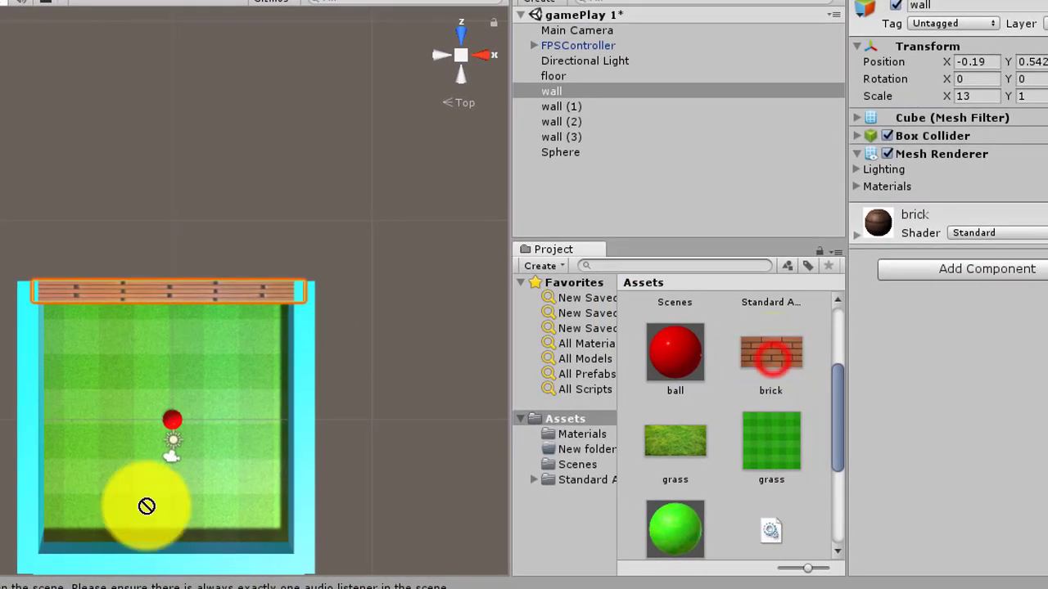
{"action": "left_click_drag", "start_coordinate": [52, 454], "coordinate": [34, 453]}
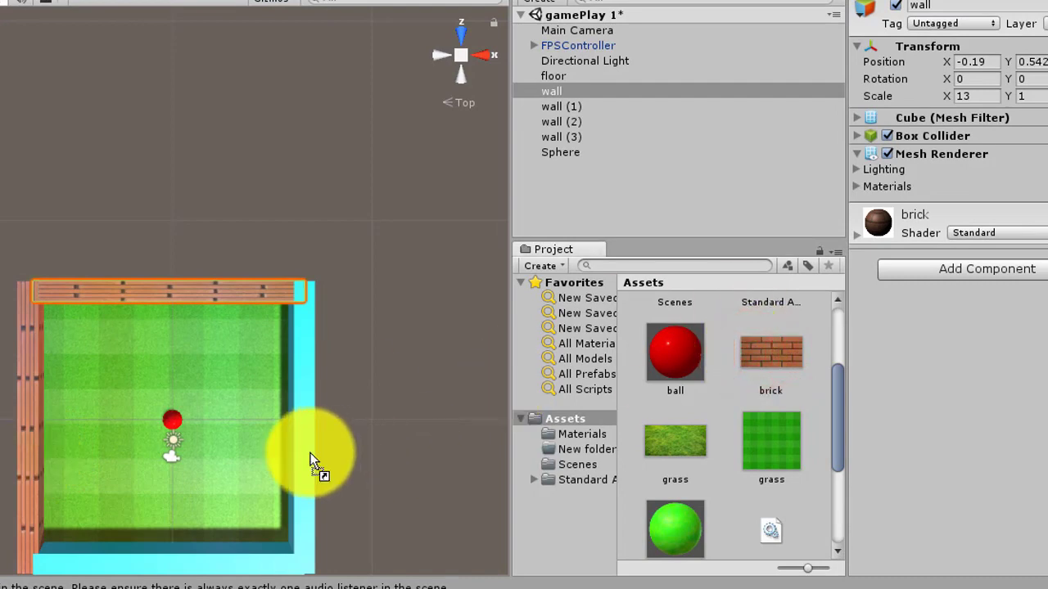
{"action": "left_click_drag", "start_coordinate": [751, 360], "coordinate": [310, 458]}
{"action": "left_click_drag", "start_coordinate": [770, 360], "coordinate": [205, 577]}
{"action": "left_click", "coordinate": [92, 68]}
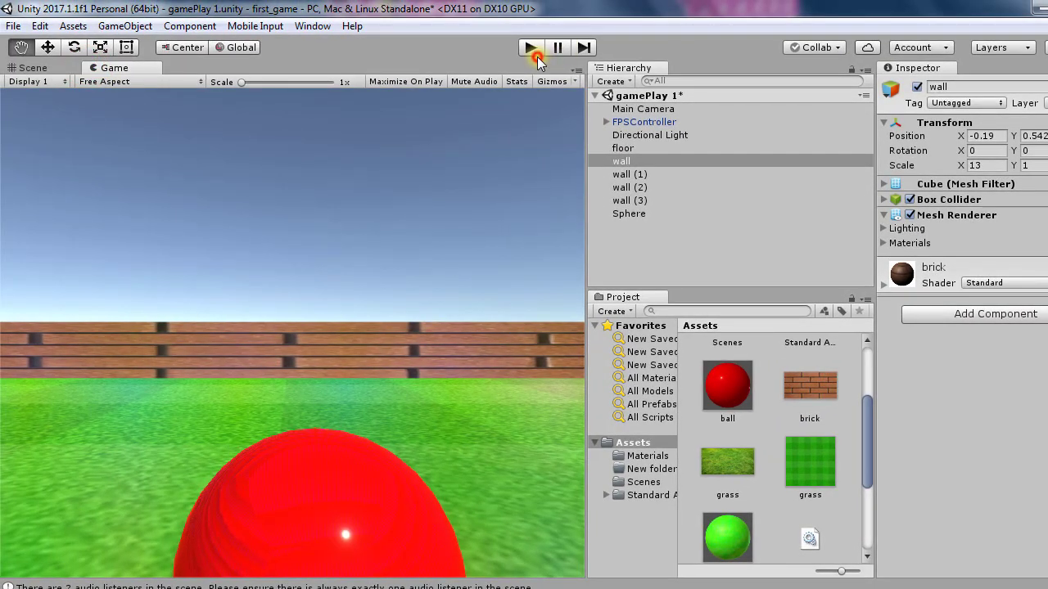
{"action": "left_click", "coordinate": [534, 50]}
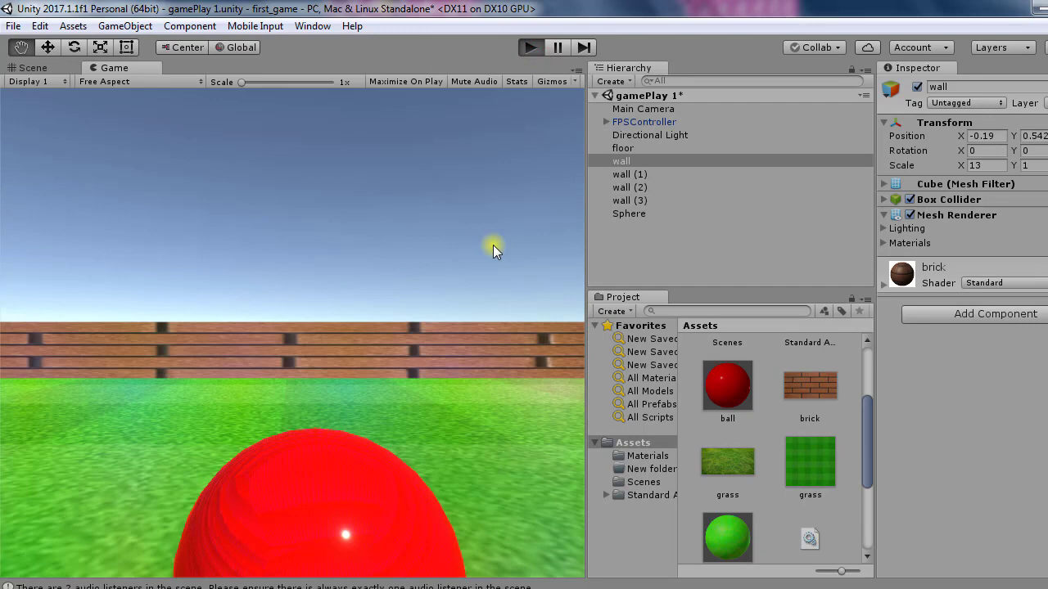
{"action": "key", "text": "w"}
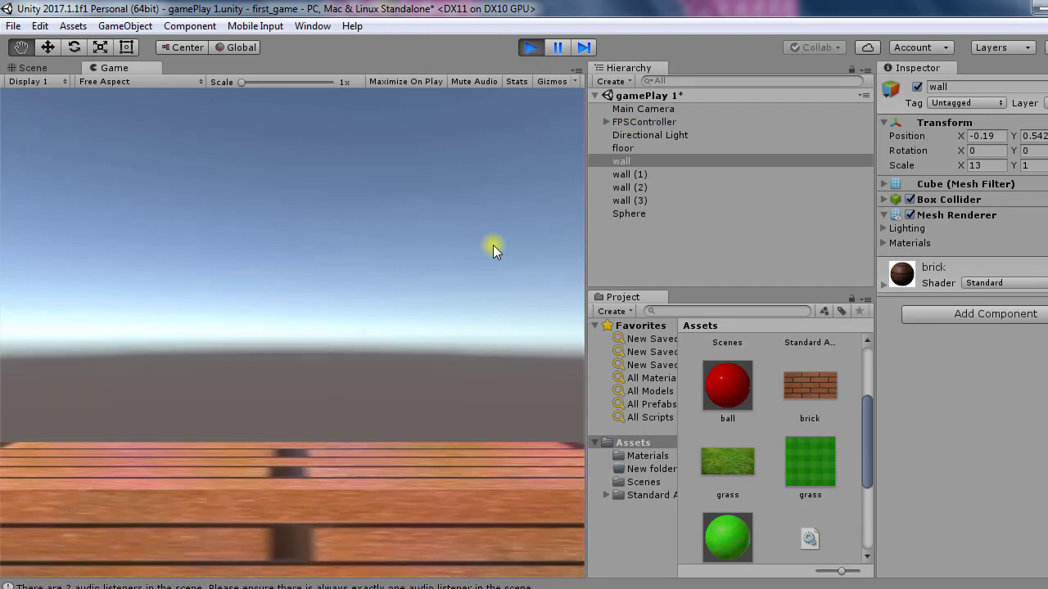
{"action": "key", "text": "s"}
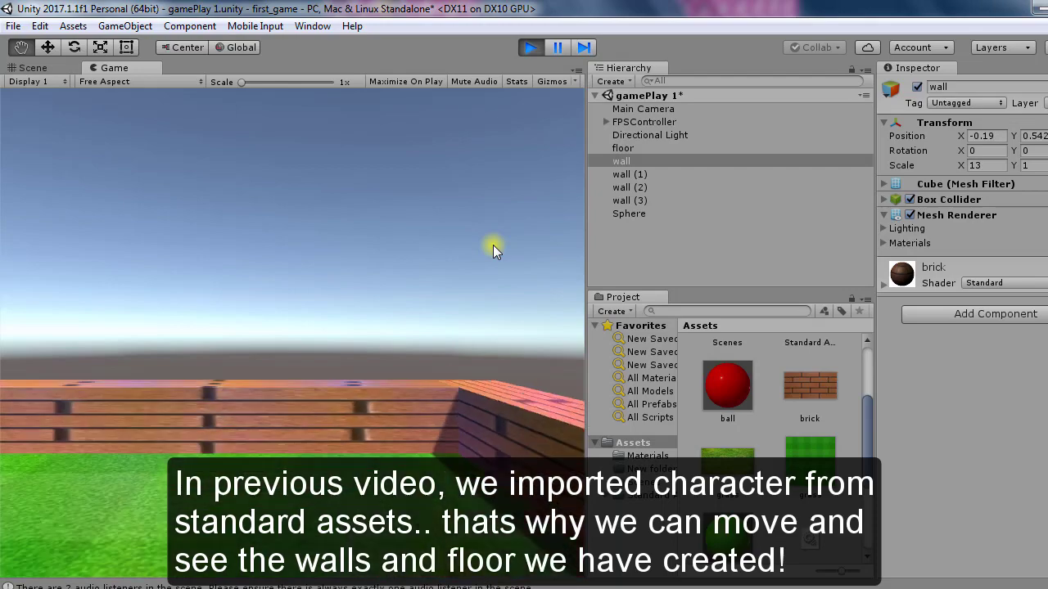
{"action": "key", "text": "s"}
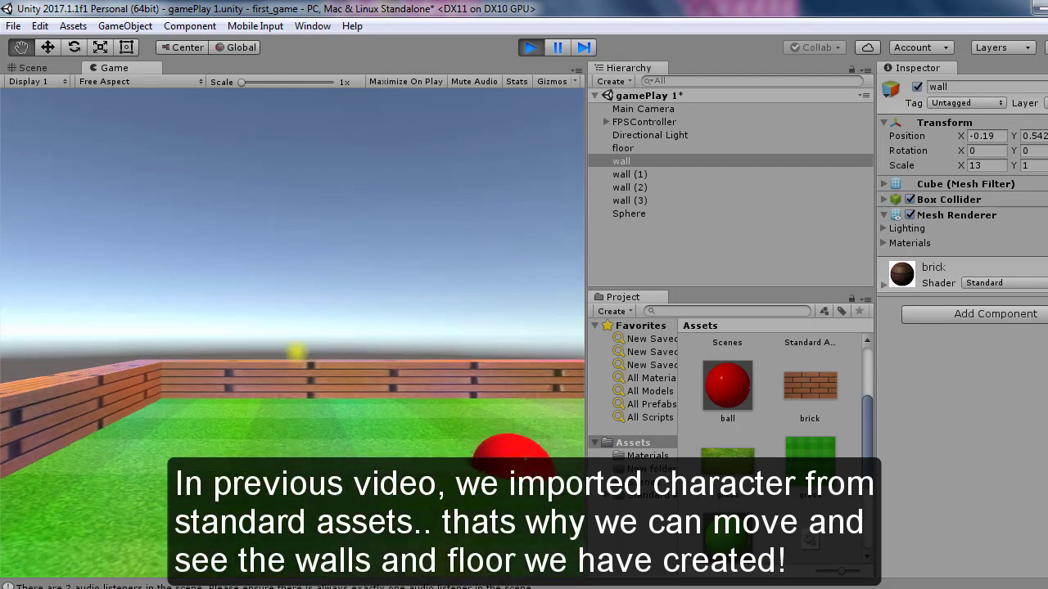
{"action": "key", "text": "s"}
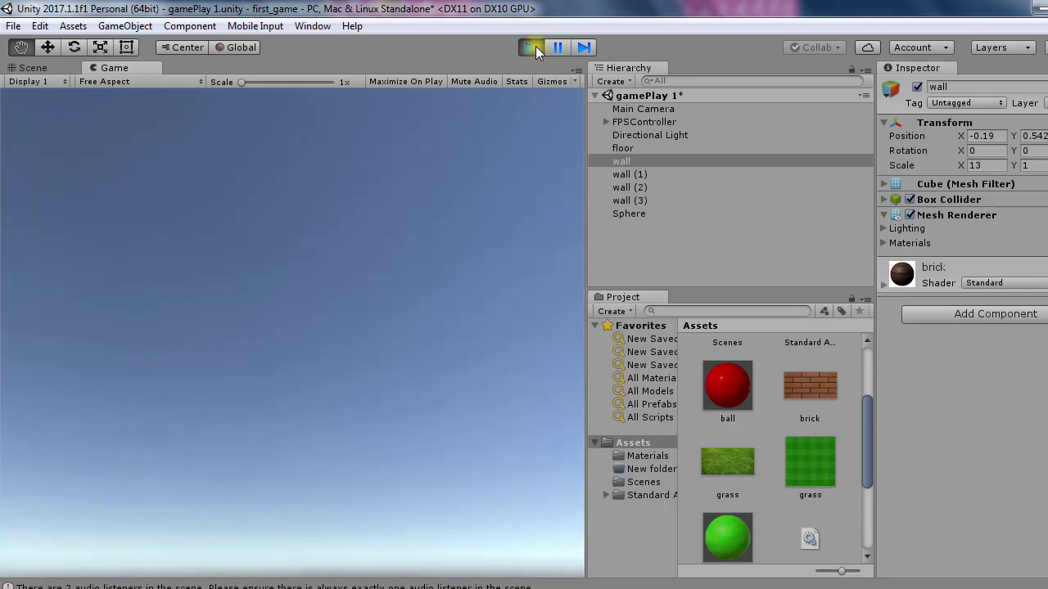
{"action": "left_click", "coordinate": [535, 47]}
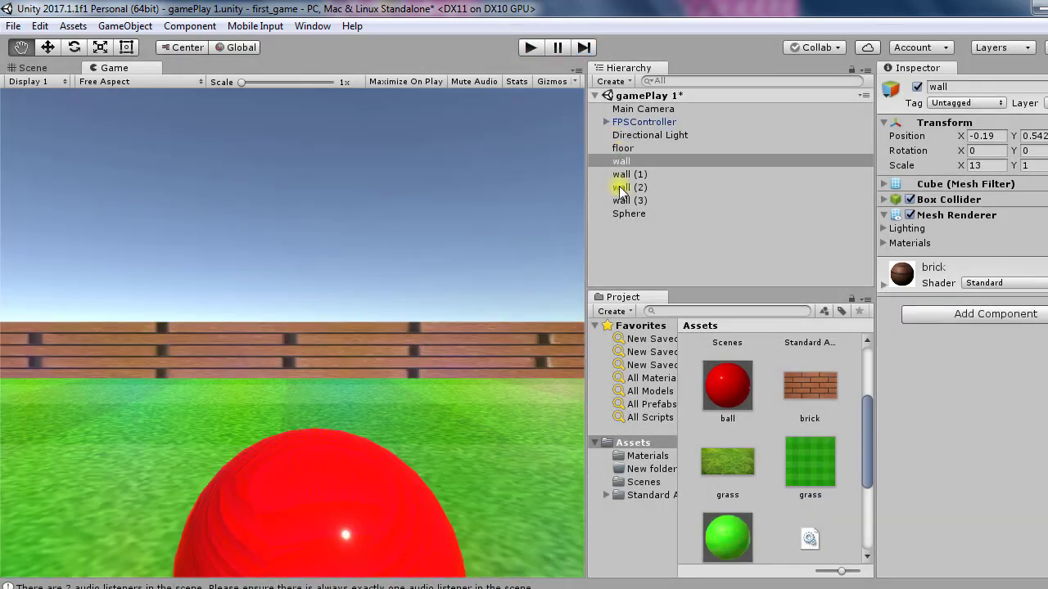
Frame the Sphere in front view and move it up to Y 0.763 above the grass
{"action": "left_click", "coordinate": [627, 215]}
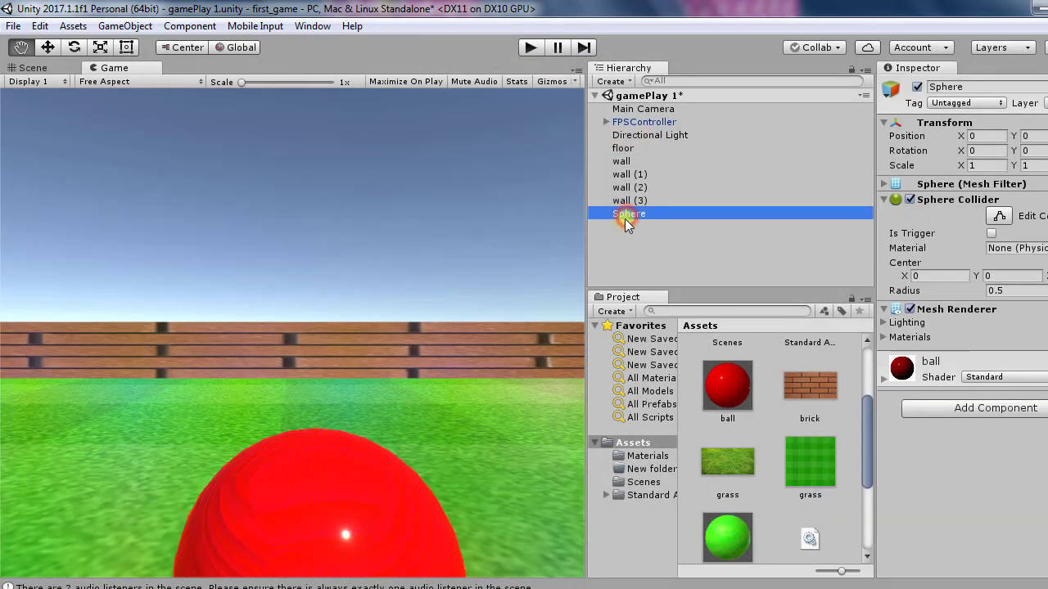
{"action": "left_click", "coordinate": [31, 67]}
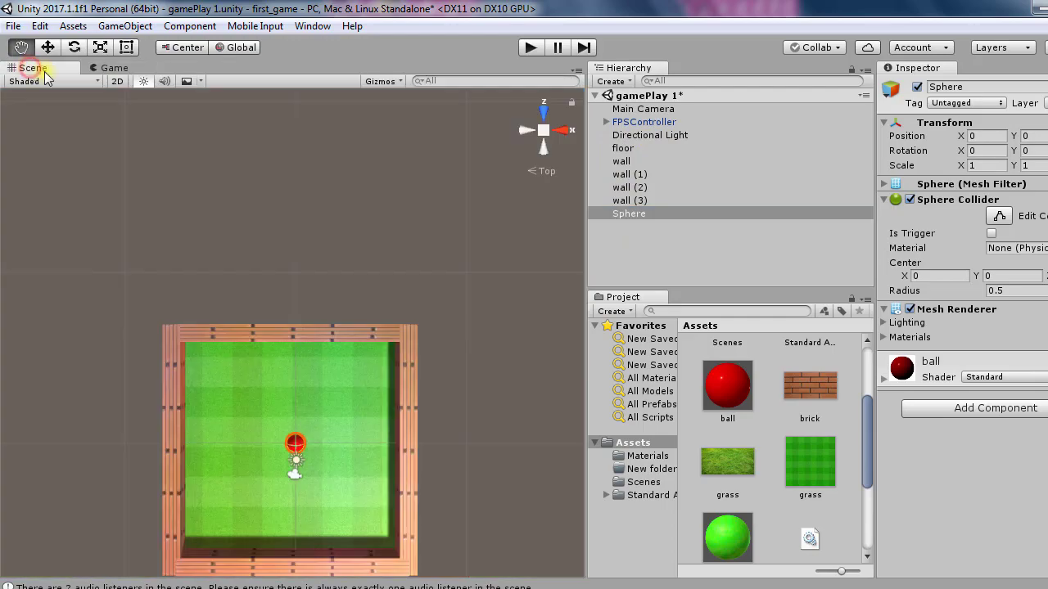
{"action": "double_click", "coordinate": [645, 218]}
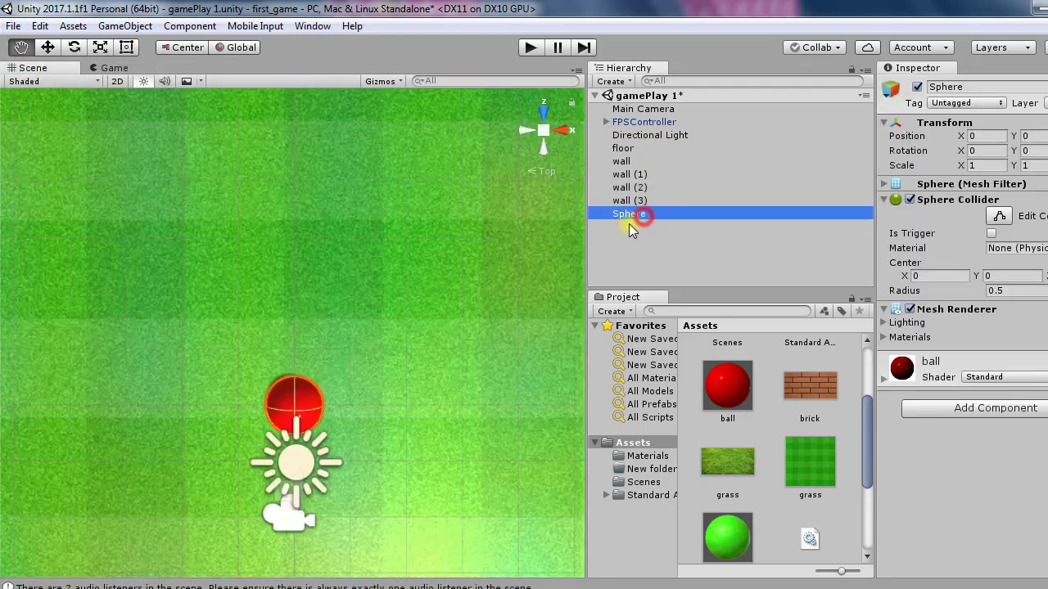
{"action": "left_click", "coordinate": [565, 126]}
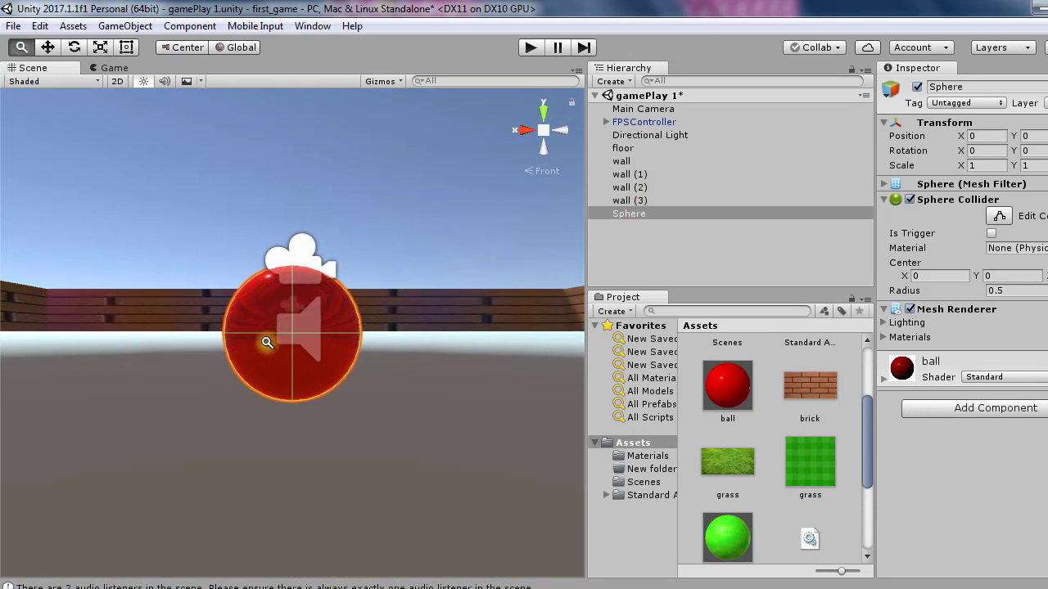
{"action": "right_click_drag", "start_coordinate": [276, 398], "coordinate": [249, 240], "text": "alt"}
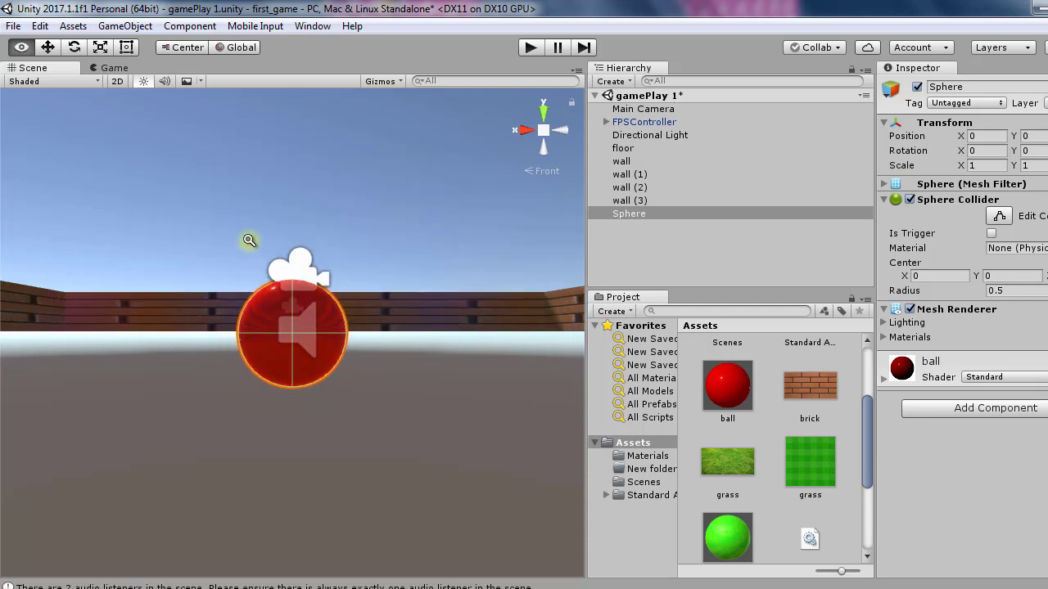
{"action": "left_click_drag", "start_coordinate": [248, 241], "coordinate": [252, 318], "text": "alt"}
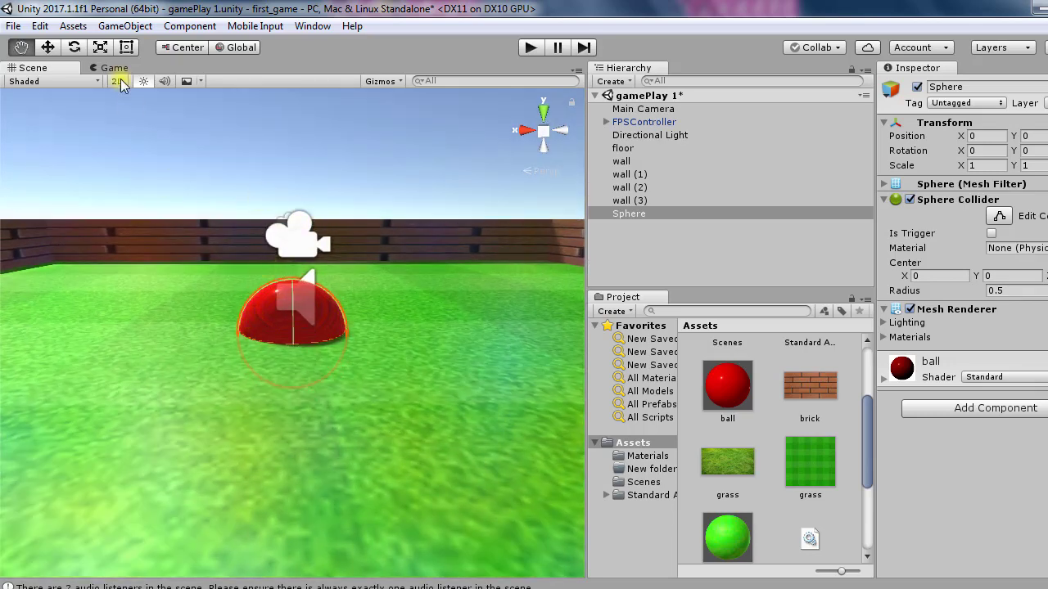
{"action": "left_click", "coordinate": [47, 47]}
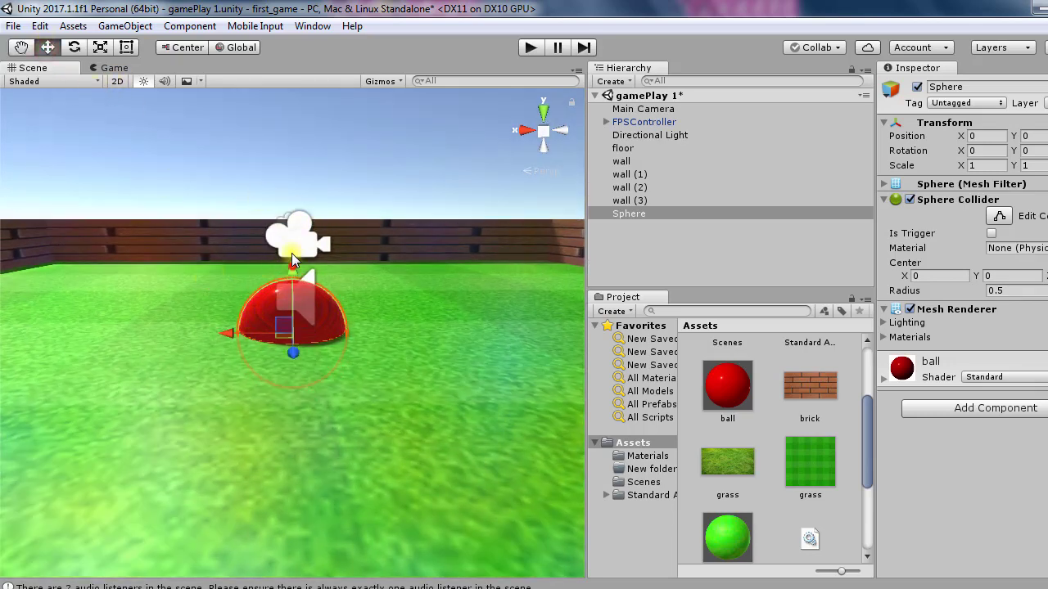
{"action": "left_click_drag", "start_coordinate": [293, 261], "coordinate": [293, 182]}
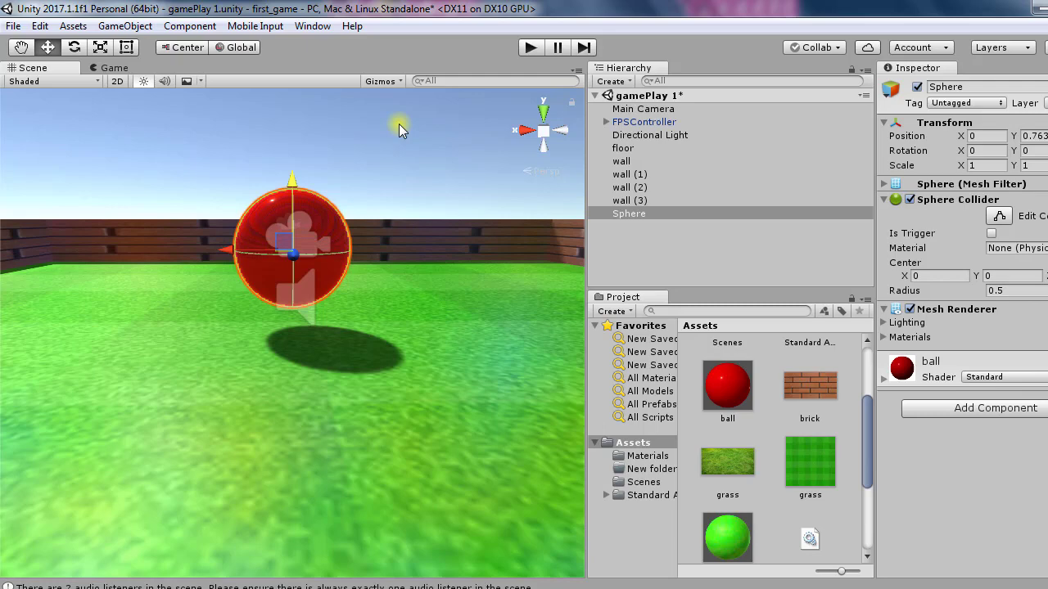
{"action": "key", "text": "alt+Tab"}
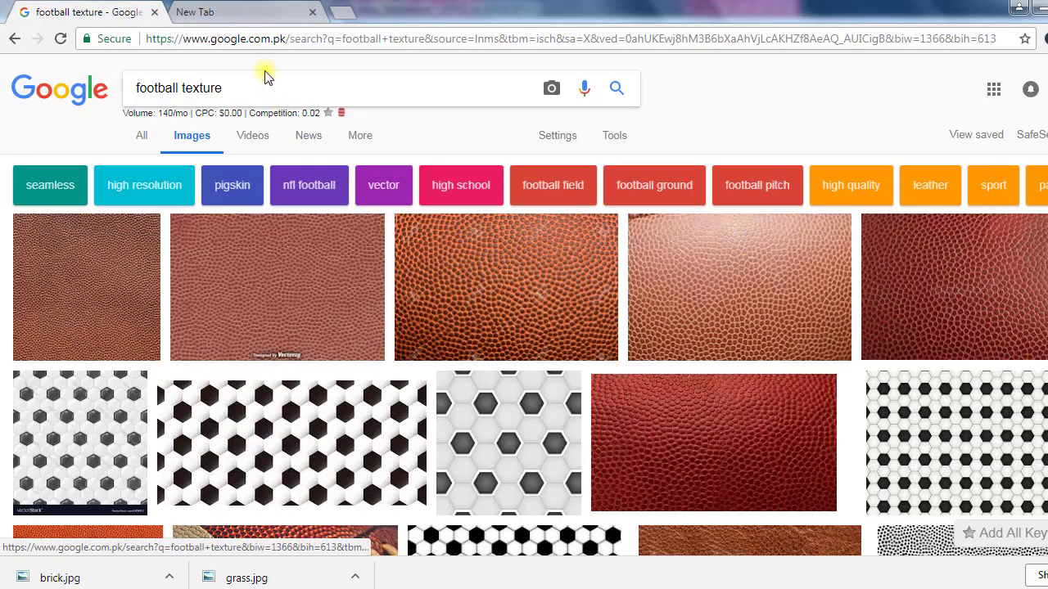
{"action": "scroll", "coordinate": [725, 222], "scroll_direction": "down", "scroll_amount": 3}
{"action": "scroll", "coordinate": [531, 305], "scroll_direction": "down", "scroll_amount": 1}
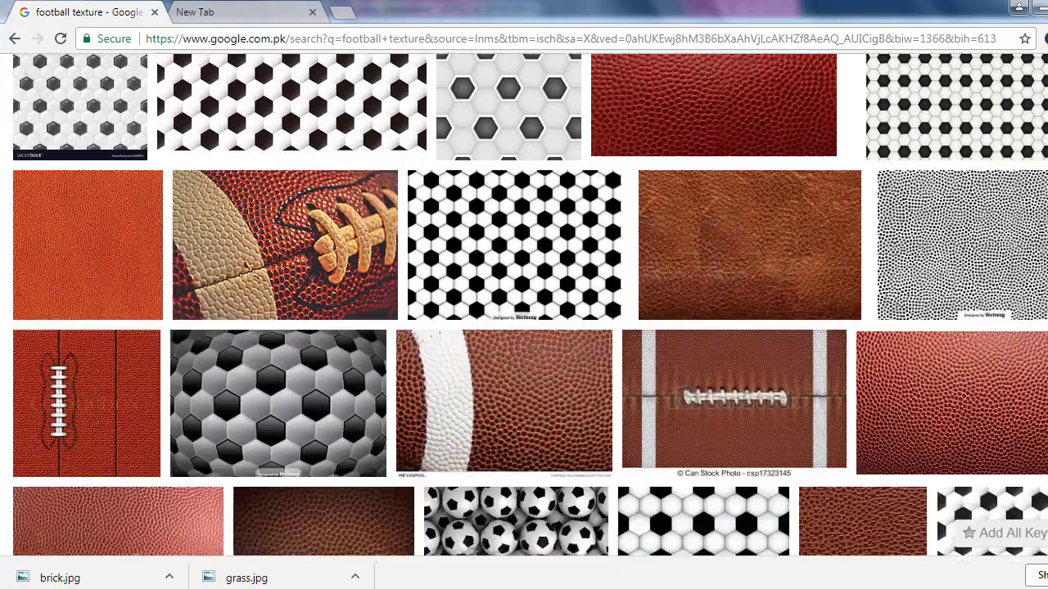
{"action": "scroll", "coordinate": [530, 304], "scroll_direction": "down", "scroll_amount": 3}
{"action": "scroll", "coordinate": [530, 305], "scroll_direction": "down", "scroll_amount": 2}
{"action": "scroll", "coordinate": [530, 304], "scroll_direction": "down", "scroll_amount": 1}
{"action": "scroll", "coordinate": [530, 305], "scroll_direction": "down", "scroll_amount": 4}
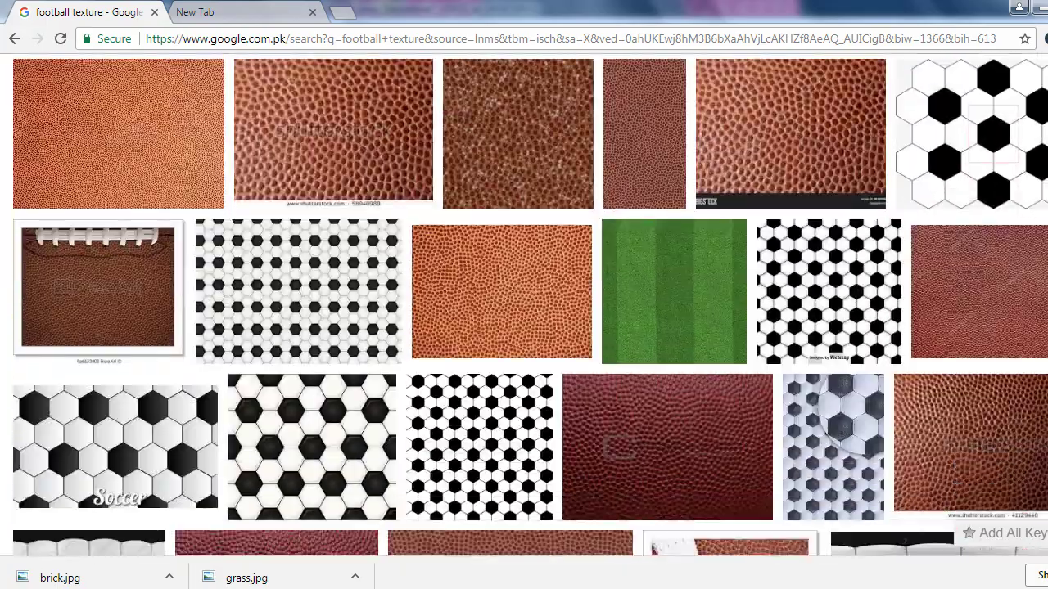
{"action": "scroll", "coordinate": [530, 305], "scroll_direction": "down", "scroll_amount": 2}
{"action": "scroll", "coordinate": [531, 304], "scroll_direction": "up", "scroll_amount": 2}
{"action": "scroll", "coordinate": [531, 306], "scroll_direction": "up", "scroll_amount": 2}
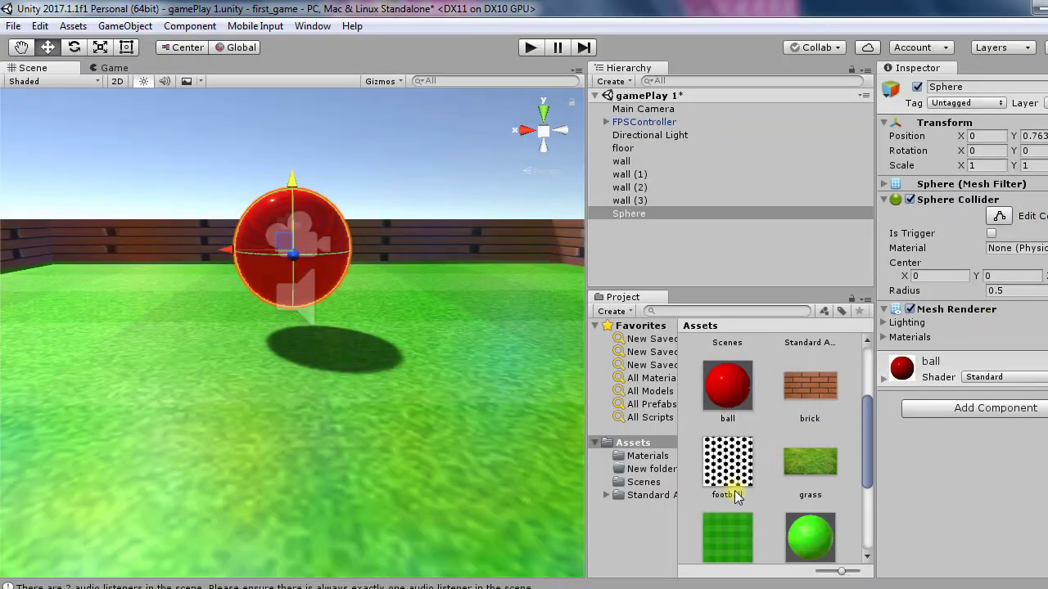
Apply the football material to the sphere and view the ball through the Game camera
{"action": "left_click_drag", "start_coordinate": [735, 491], "coordinate": [365, 260]}
{"action": "left_click_drag", "start_coordinate": [321, 224], "coordinate": [326, 222]}
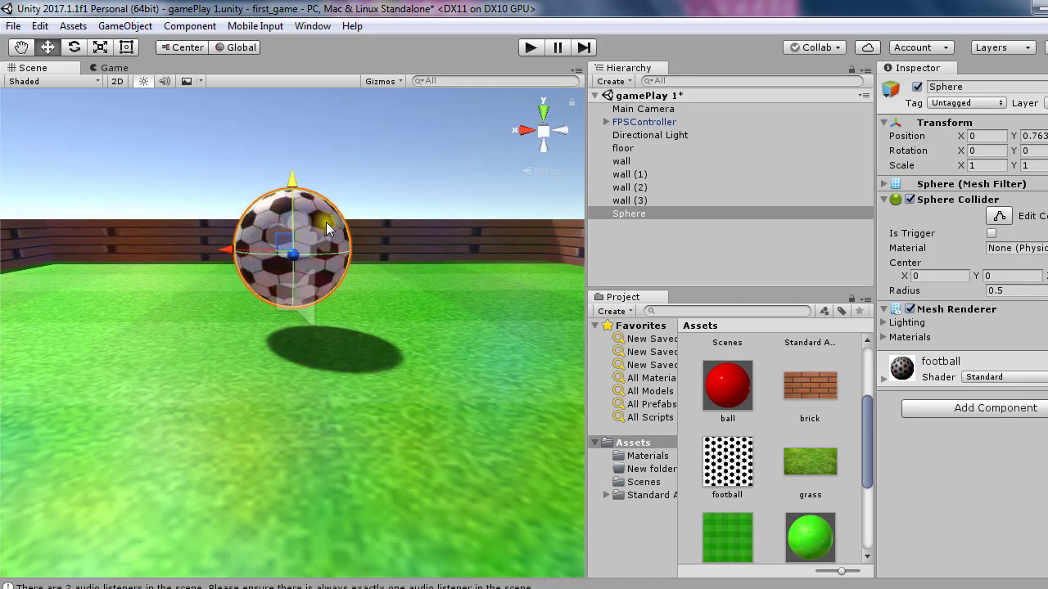
{"action": "left_click", "coordinate": [106, 69]}
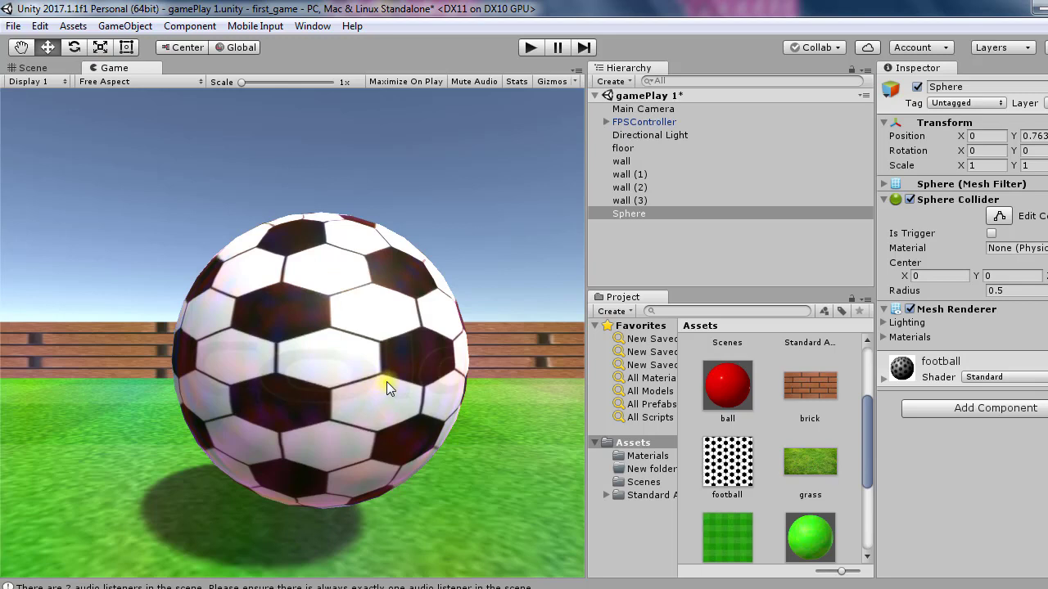
{"action": "left_click", "coordinate": [530, 47]}
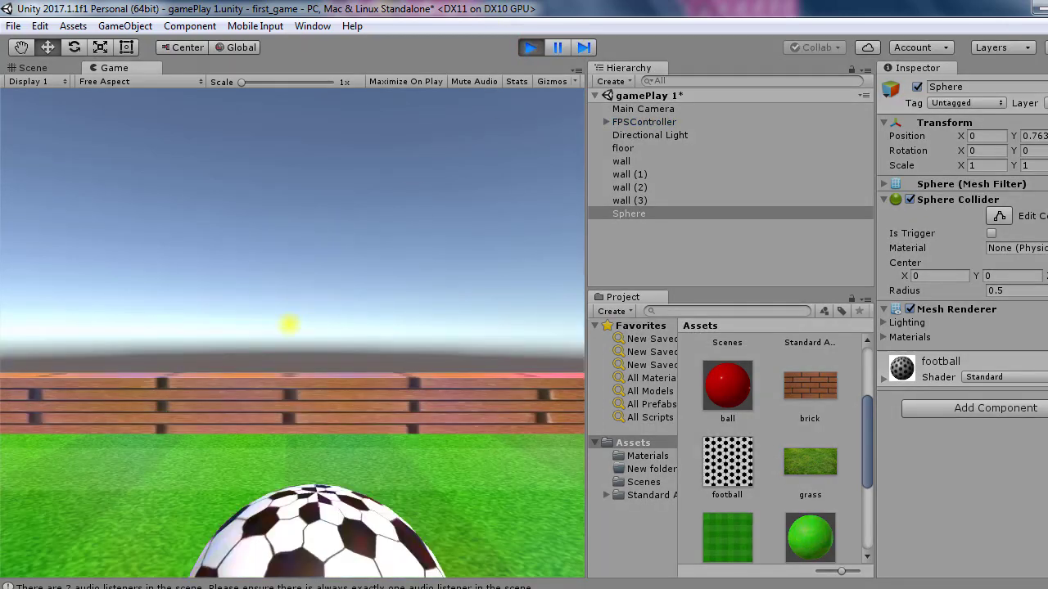
{"action": "key", "text": "w"}
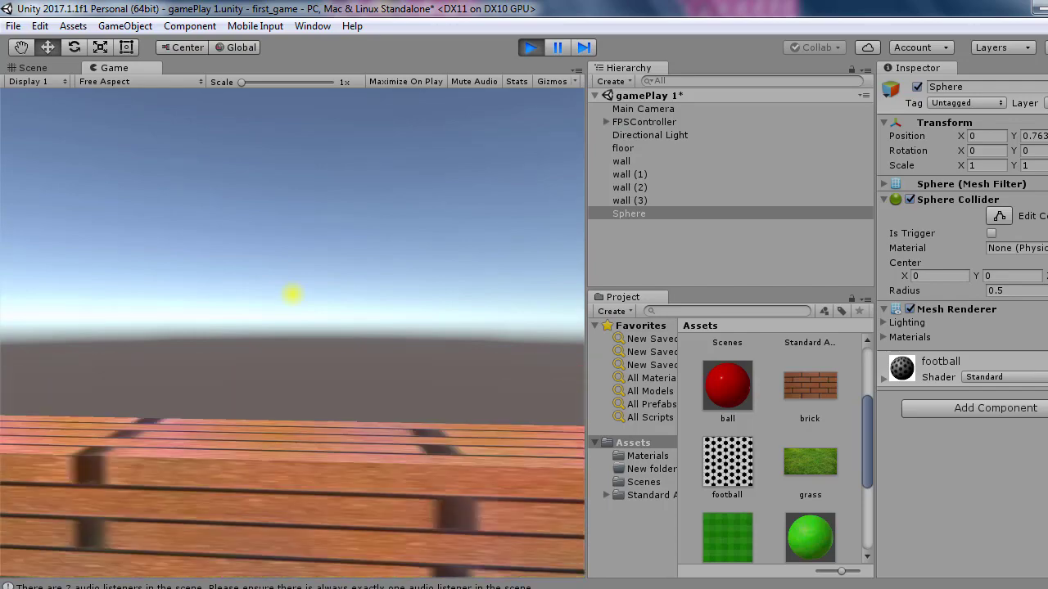
{"action": "key", "text": "s"}
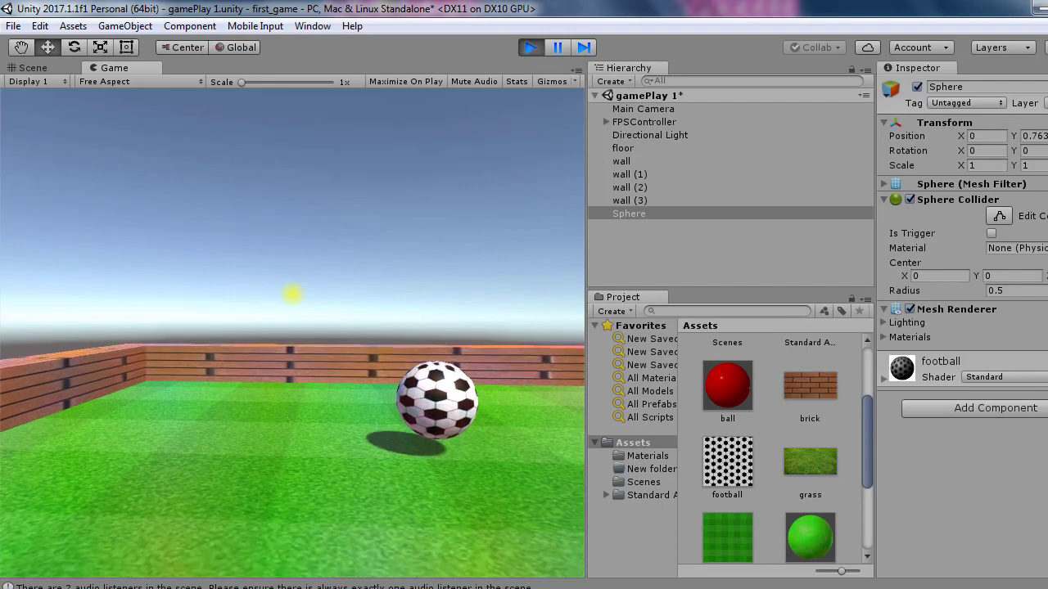
{"action": "key", "text": "d"}
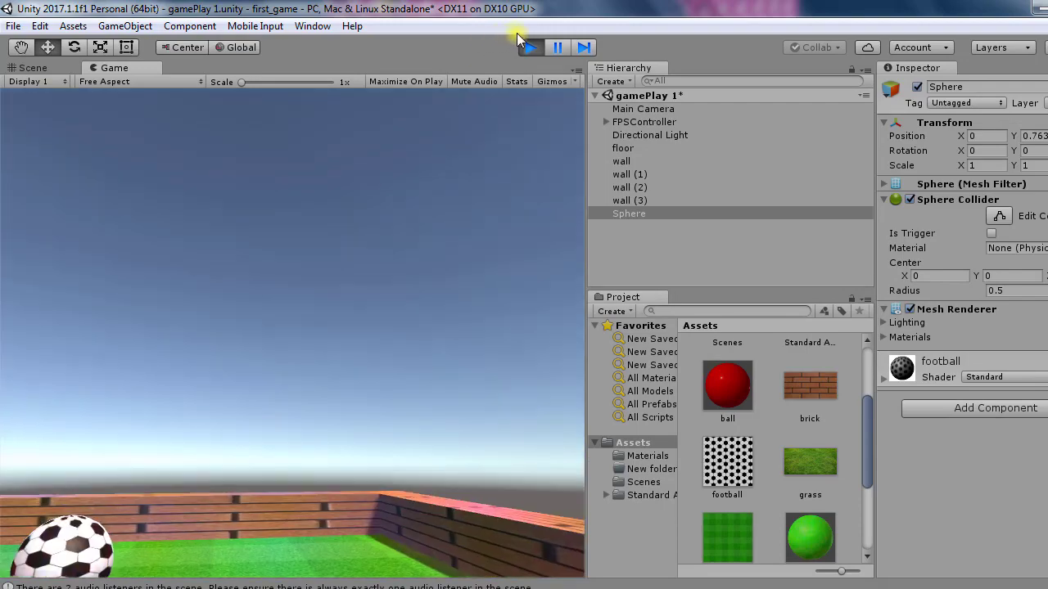
{"action": "left_click", "coordinate": [529, 47]}
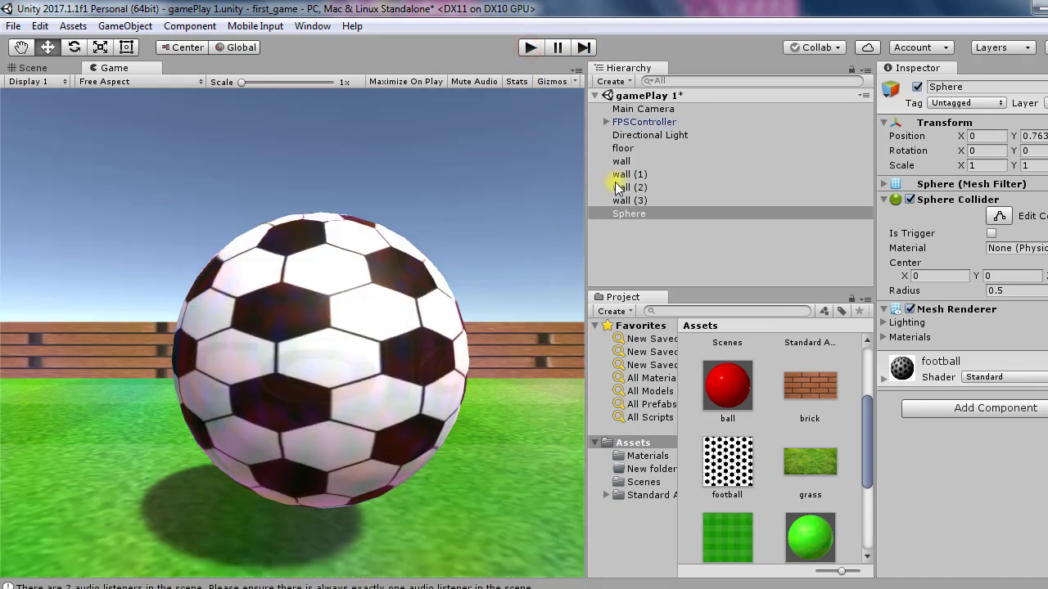
Rename the sphere to 'ball', then step through the wall objects in the Hierarchy
{"action": "left_click", "coordinate": [977, 88]}
{"action": "type", "text": "ball"}
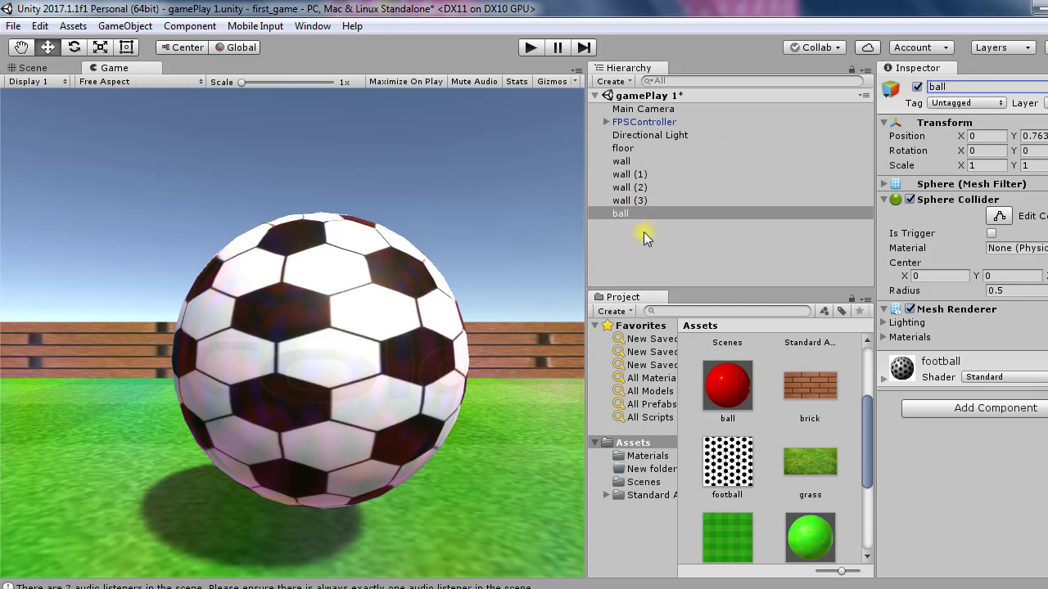
{"action": "left_click", "coordinate": [624, 161]}
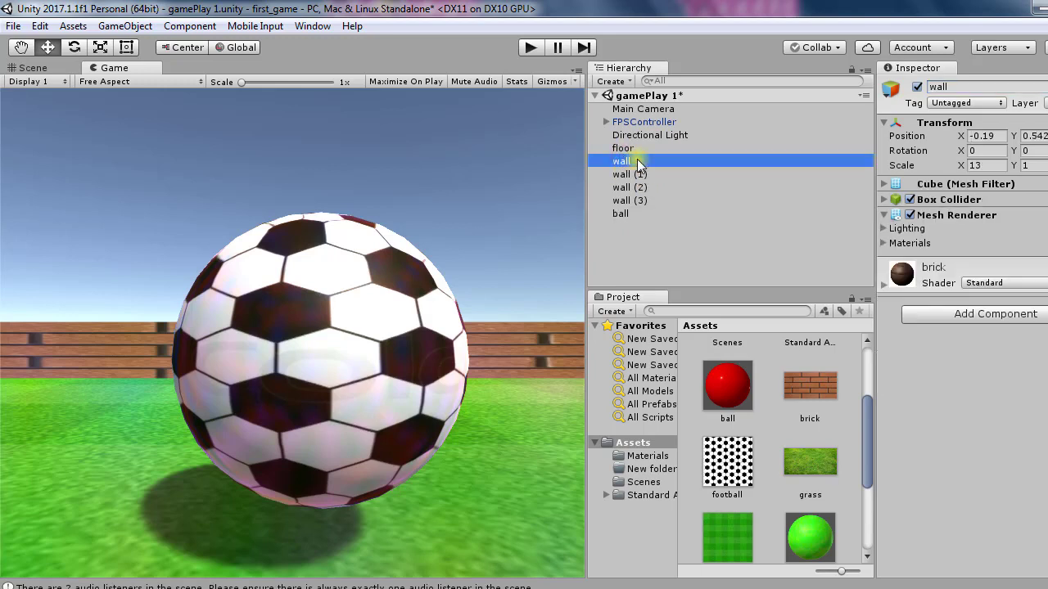
{"action": "key", "text": "Down"}
{"action": "key", "text": "Down"}
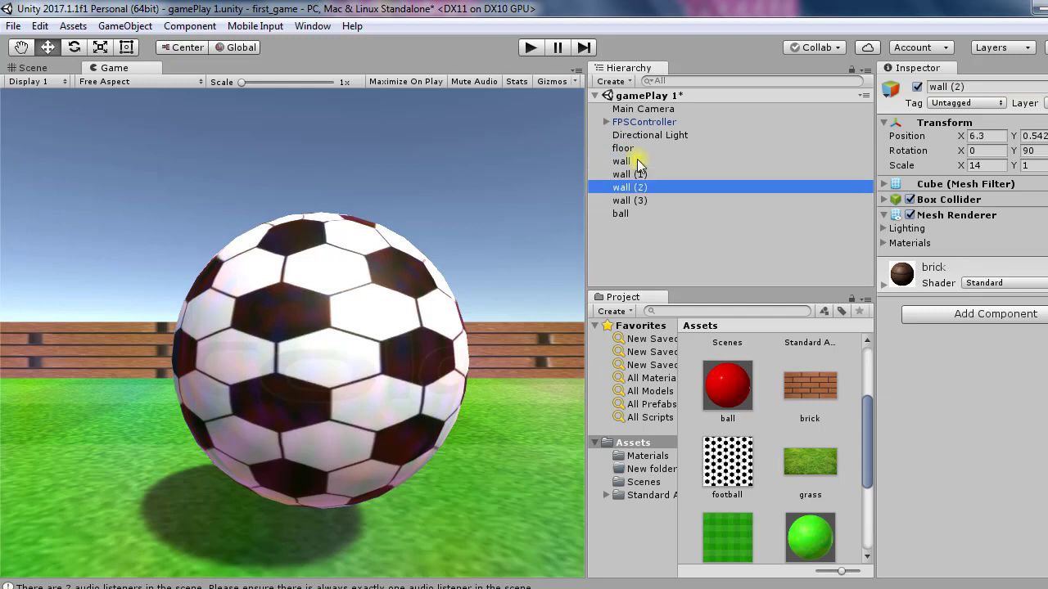
{"action": "key", "text": "Down"}
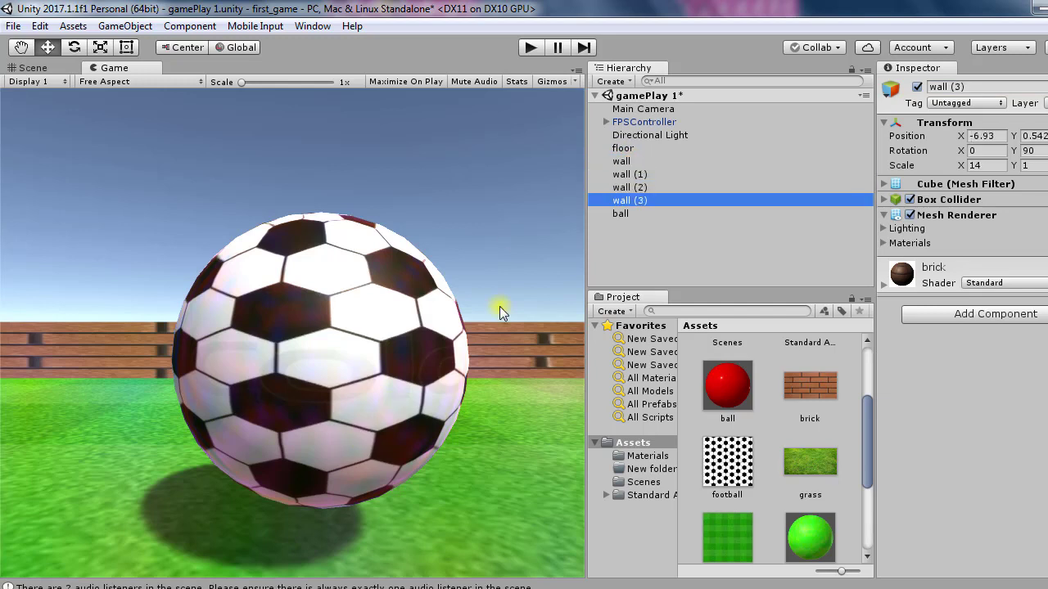
Add an empty GameObject to the scene and rename it 'empty'
{"action": "left_click", "coordinate": [607, 82]}
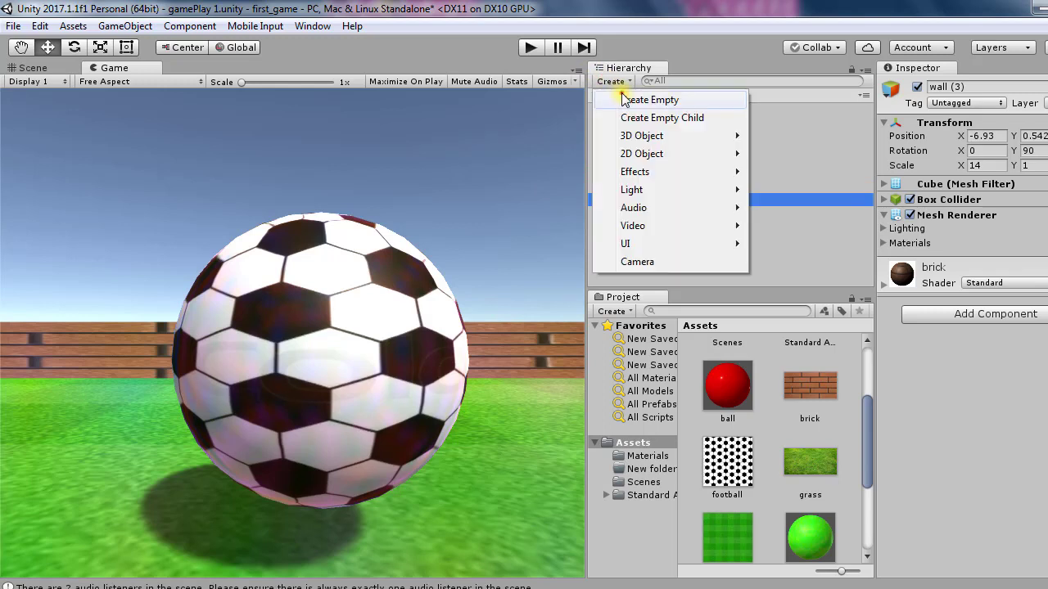
{"action": "left_click", "coordinate": [624, 98]}
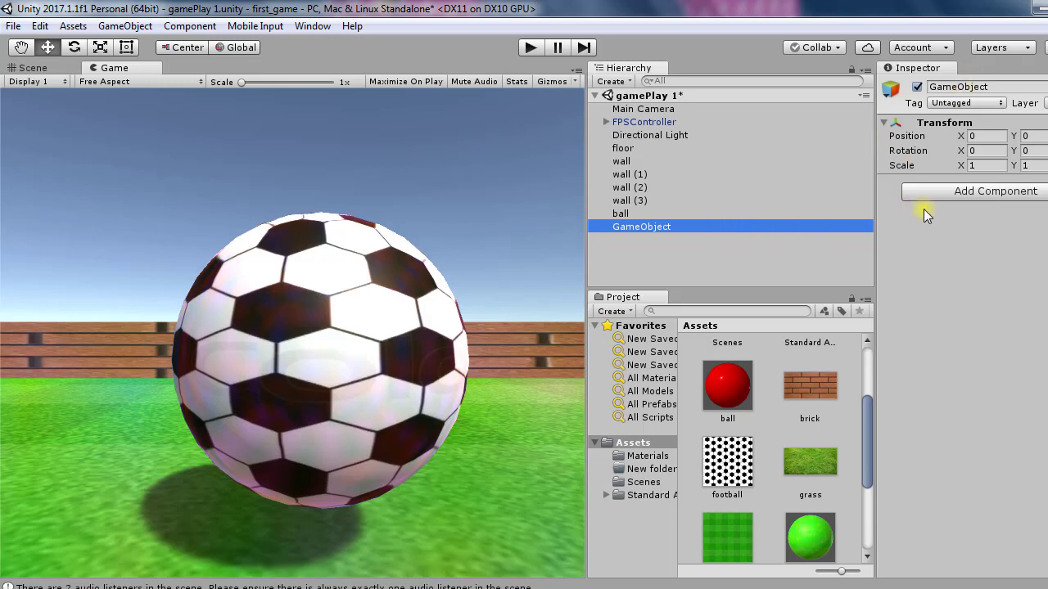
{"action": "left_click", "coordinate": [885, 122]}
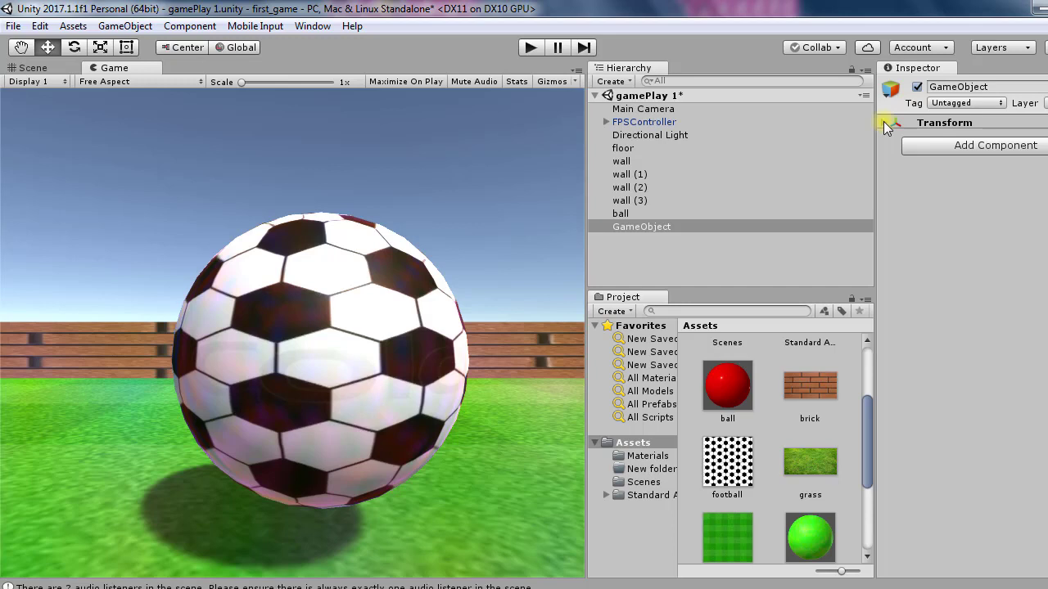
{"action": "left_click", "coordinate": [884, 123]}
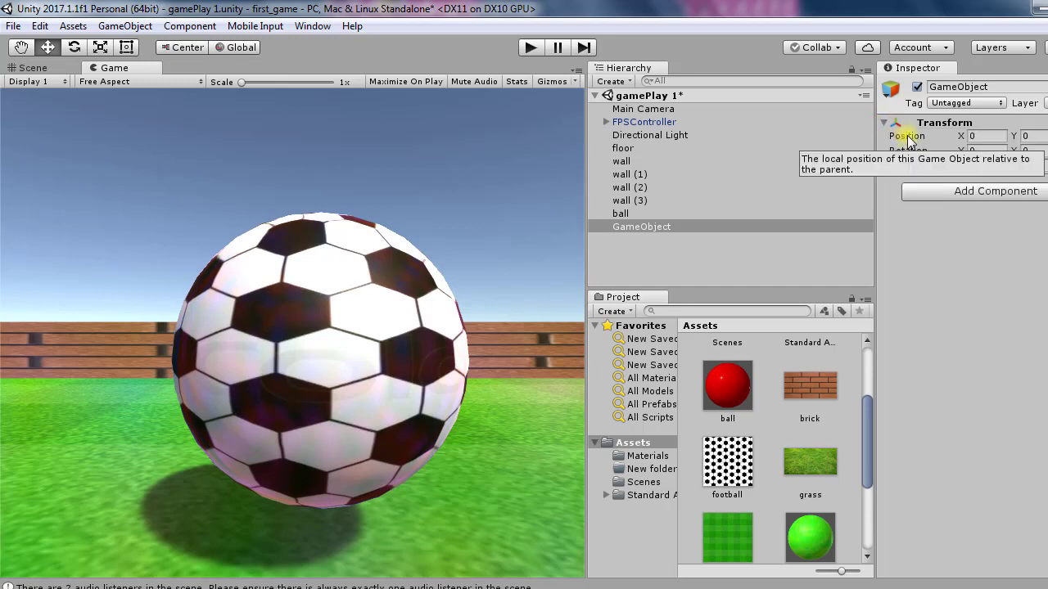
{"action": "left_click", "coordinate": [992, 86]}
{"action": "type", "text": "empty"}
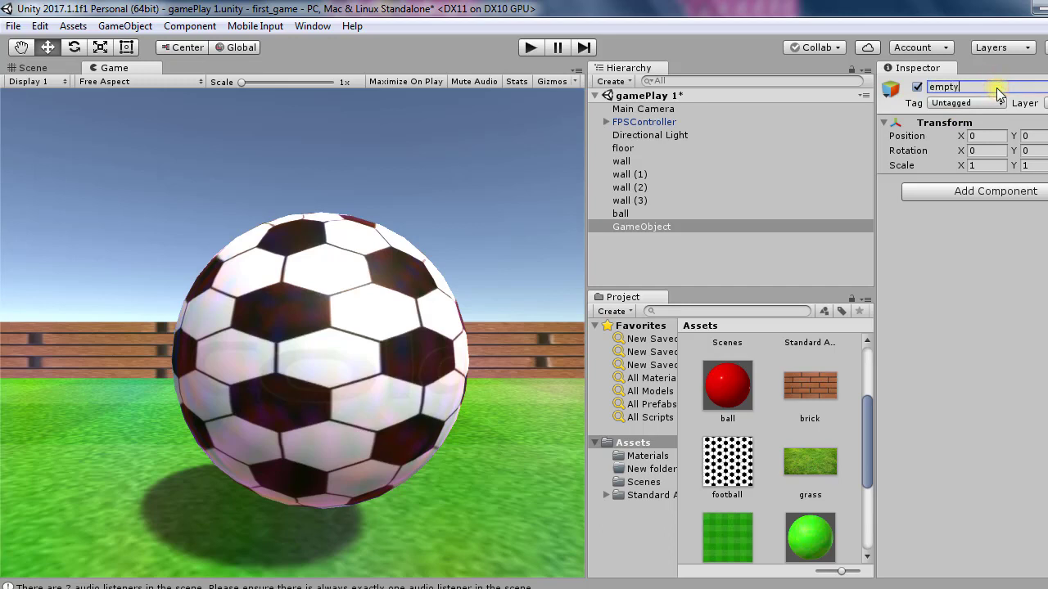
{"action": "key", "text": "Return"}
{"action": "left_click", "coordinate": [631, 164]}
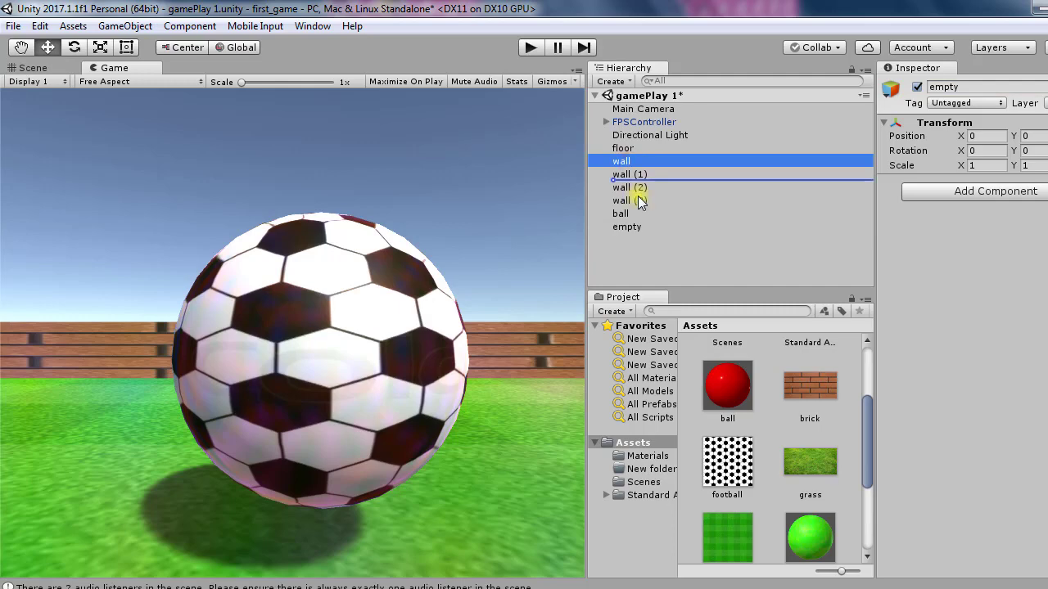
Move 'wall' below 'empty' in the Hierarchy and deactivate it in the Scene view
{"action": "left_click_drag", "start_coordinate": [631, 163], "coordinate": [623, 226]}
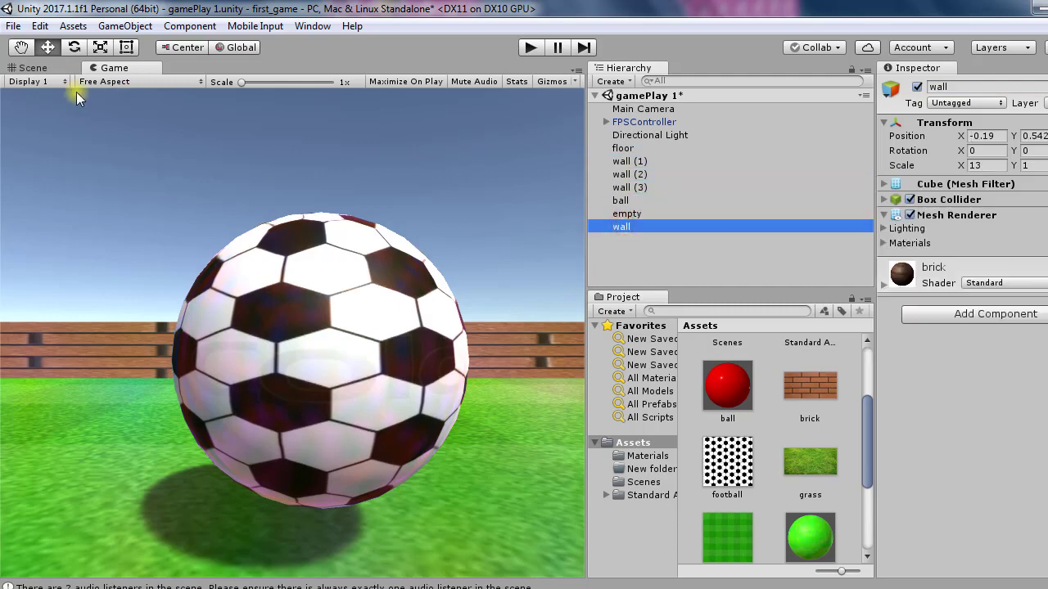
{"action": "left_click", "coordinate": [62, 67]}
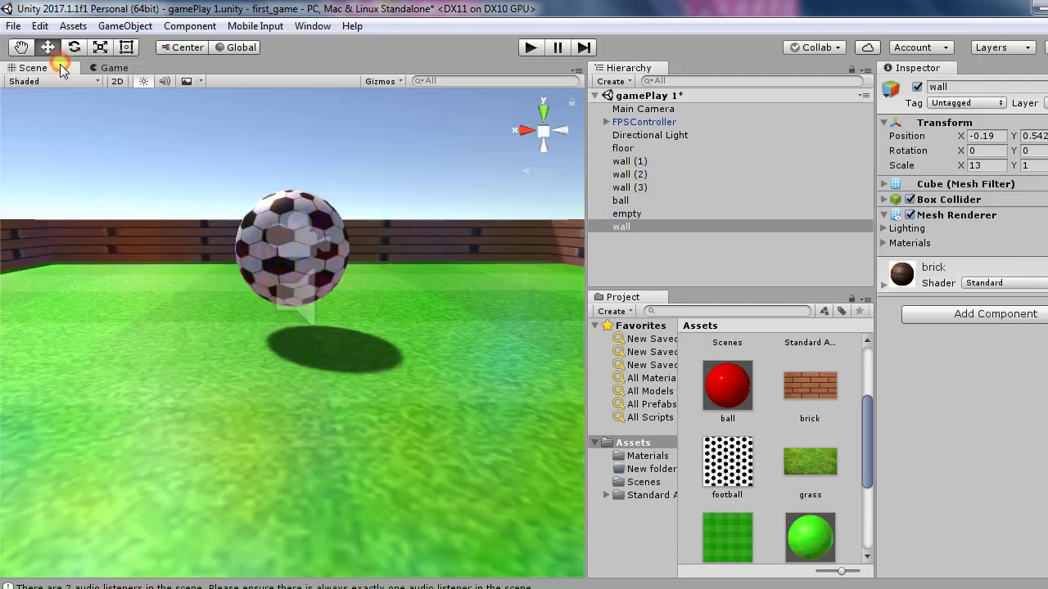
{"action": "double_click", "coordinate": [652, 221]}
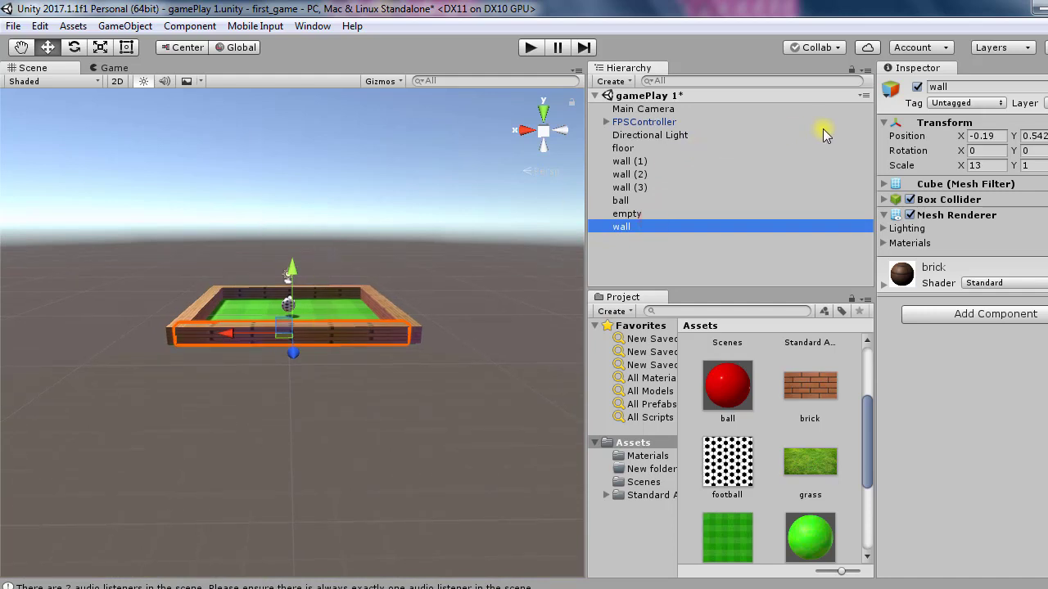
{"action": "left_click", "coordinate": [919, 88]}
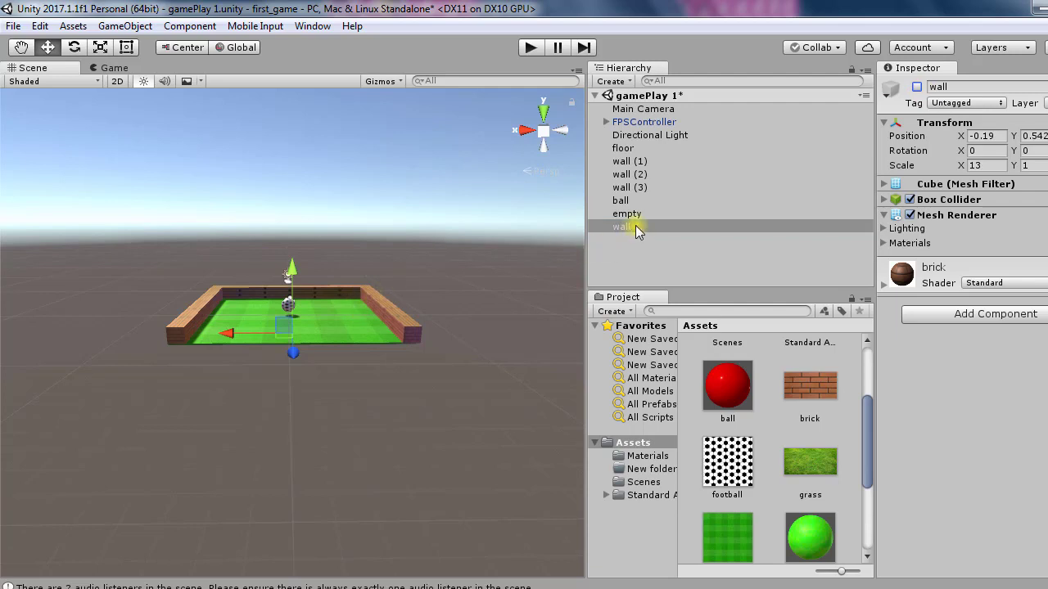
Play-test walking forward through the missing wall's gap, then stop the game
{"action": "left_click", "coordinate": [526, 49]}
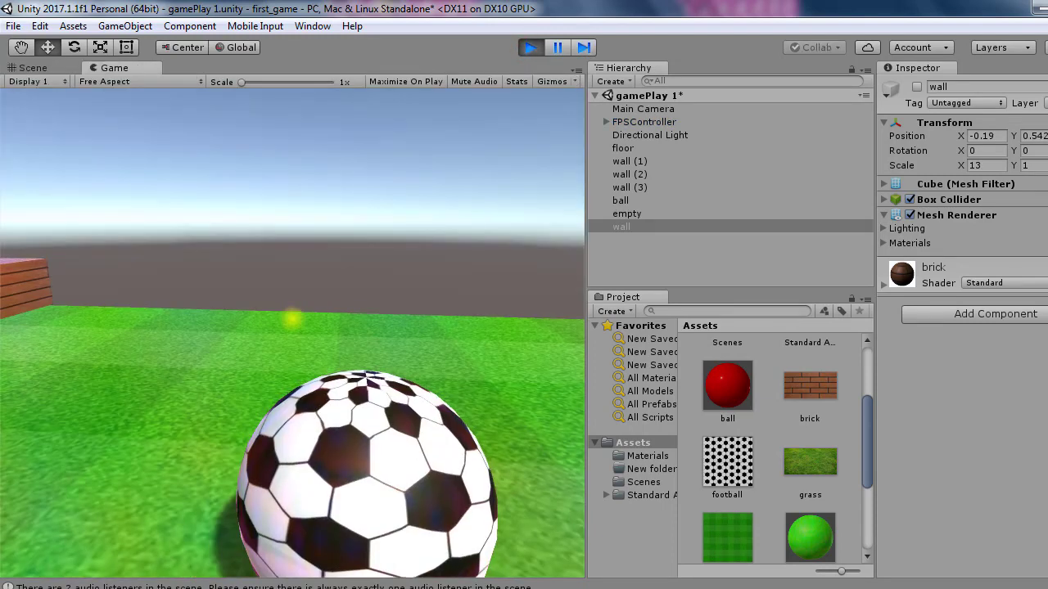
{"action": "key", "text": "w"}
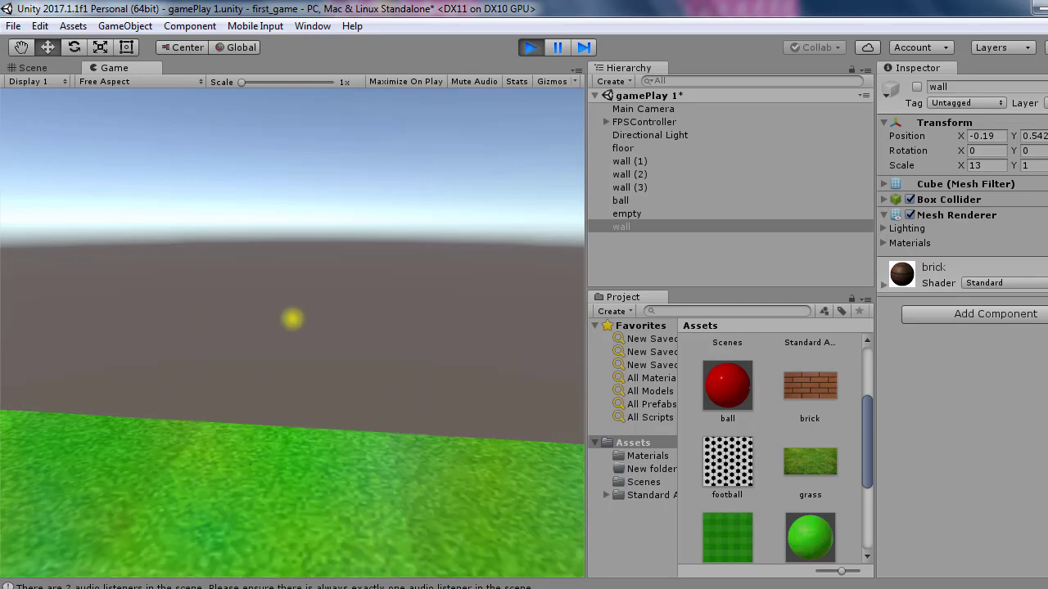
{"action": "key", "text": "w"}
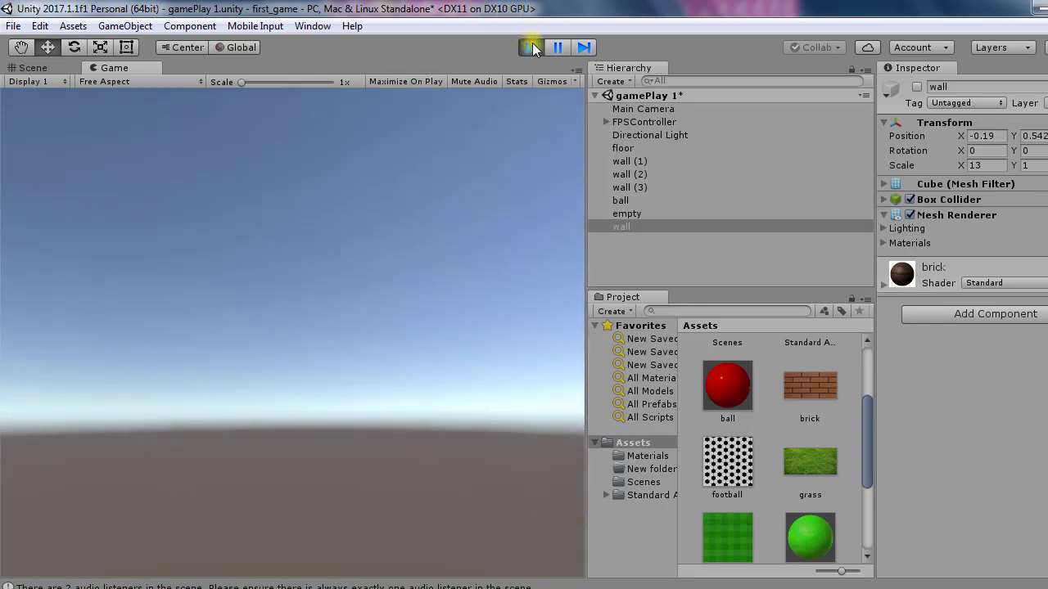
{"action": "left_click", "coordinate": [530, 47]}
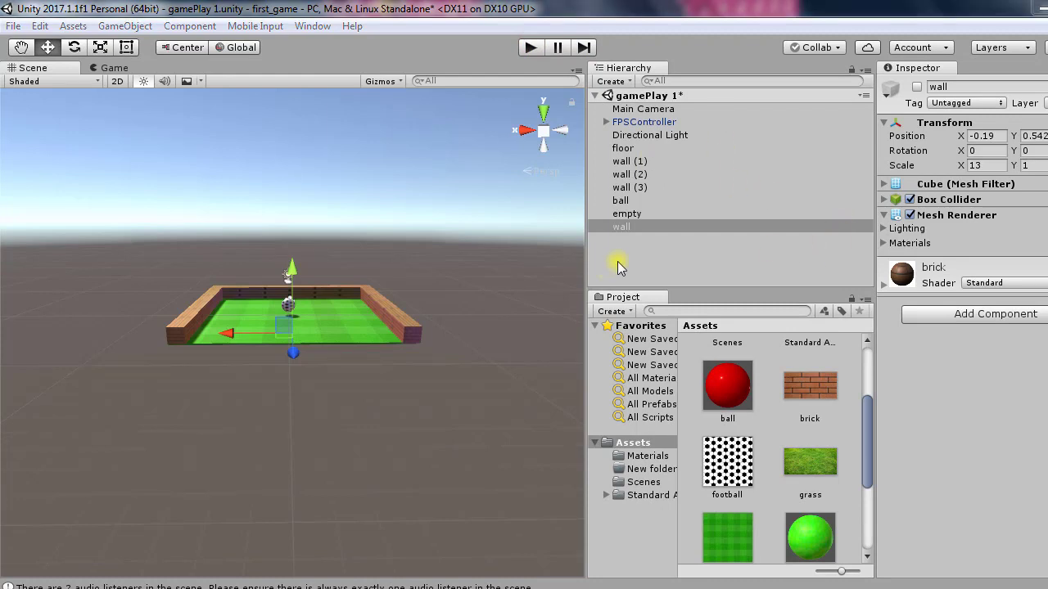
Re-enable the front wall and rename 'empty' to 'walls'
{"action": "left_click", "coordinate": [916, 87]}
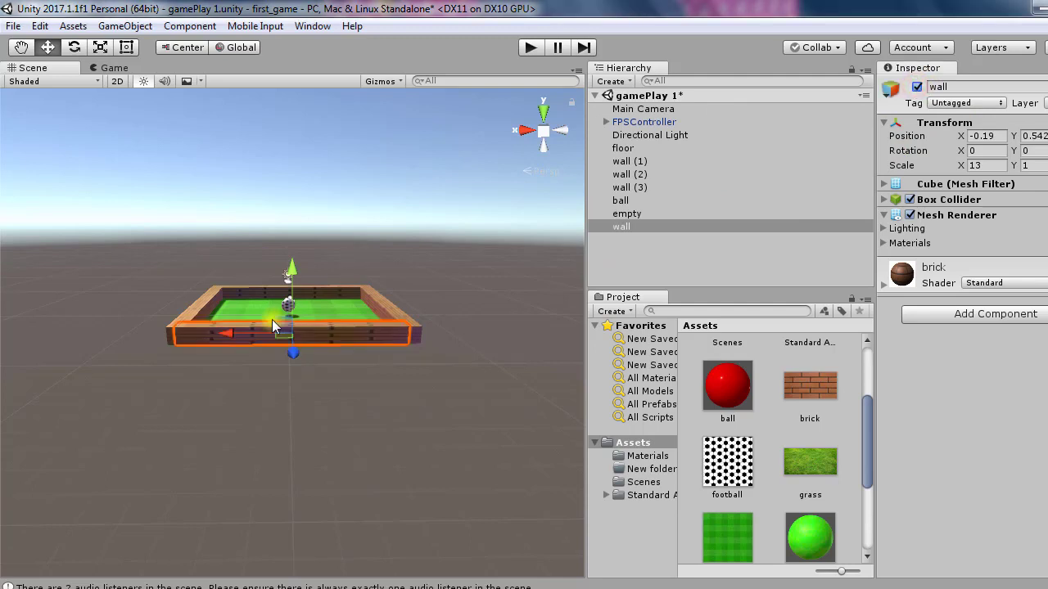
{"action": "left_click", "coordinate": [627, 214]}
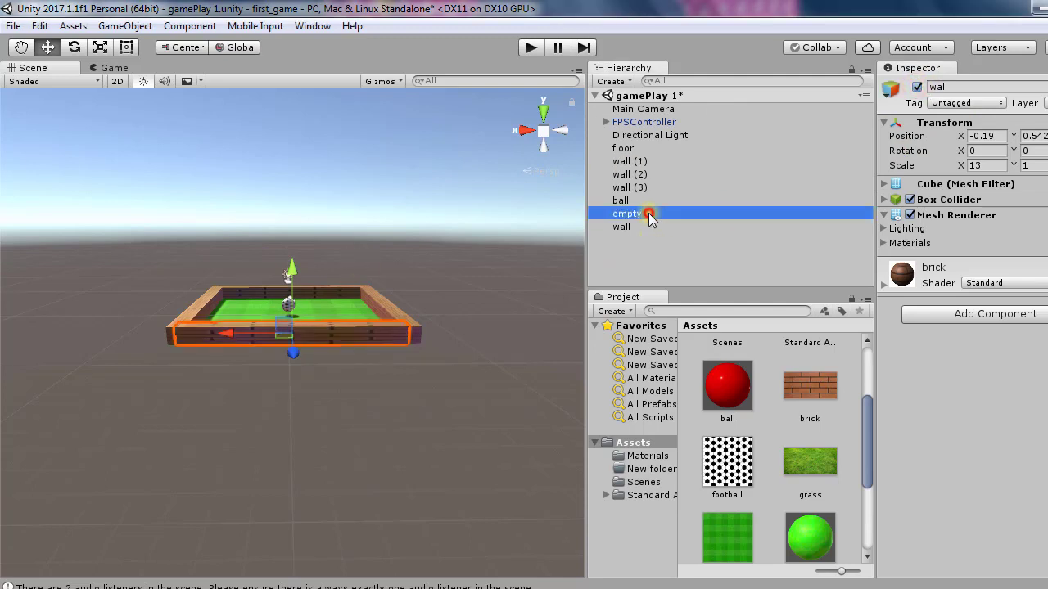
{"action": "left_click", "coordinate": [933, 88]}
{"action": "type", "text": "wall"}
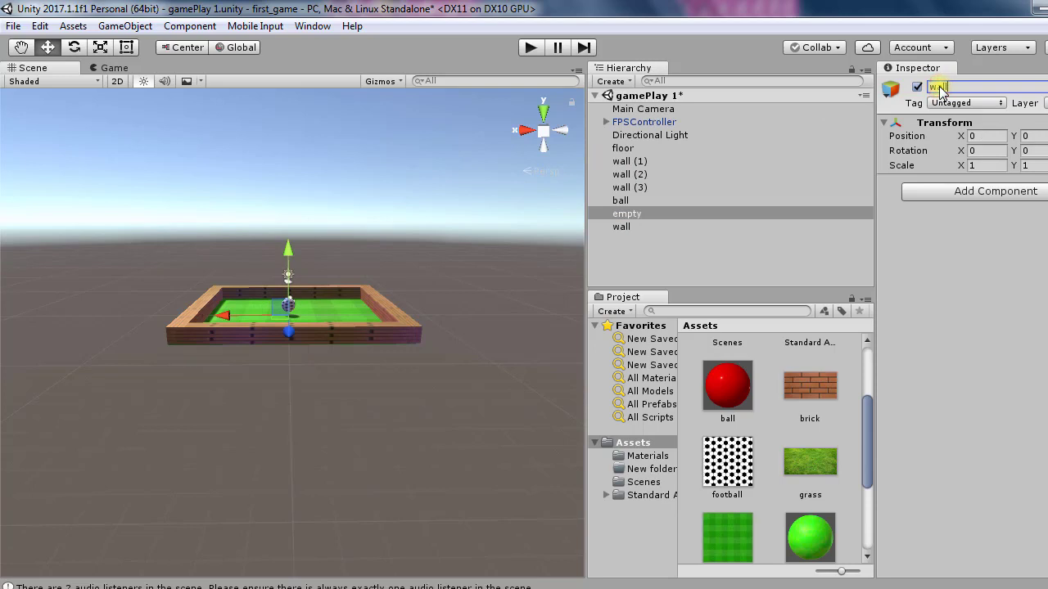
{"action": "type", "text": "s"}
{"action": "key", "text": "Return"}
Parent wall, wall (1), wall (2) and wall (3) under 'walls'
{"action": "left_click", "coordinate": [623, 226]}
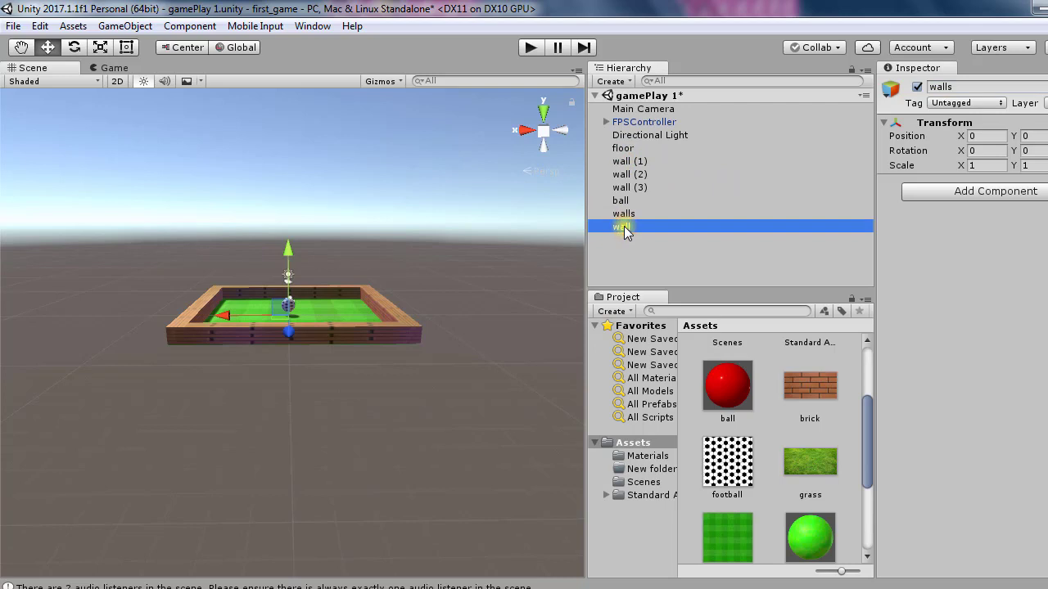
{"action": "left_click_drag", "start_coordinate": [624, 233], "coordinate": [629, 220]}
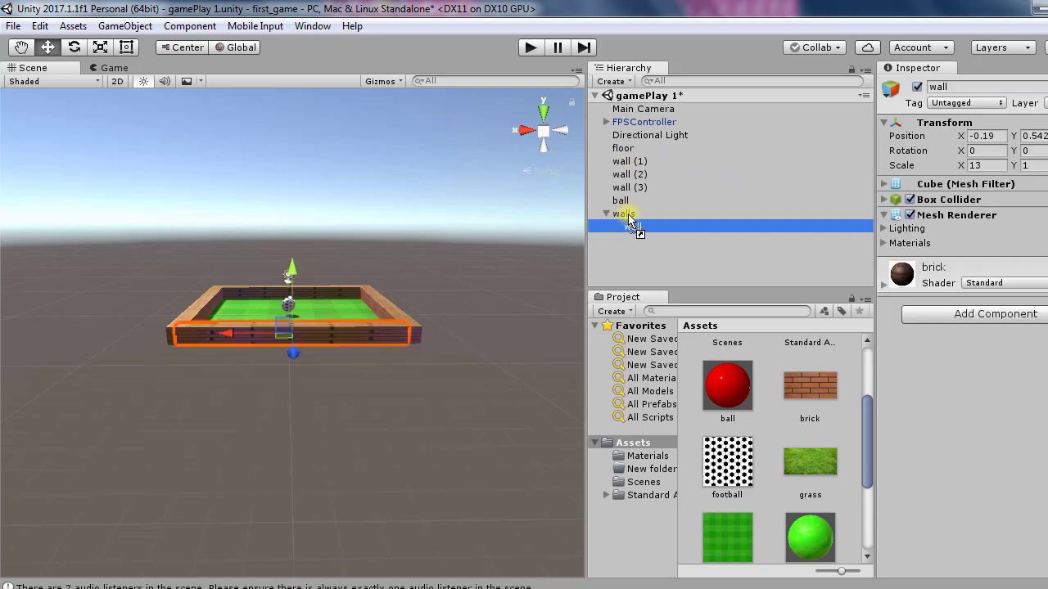
{"action": "left_click", "coordinate": [623, 214]}
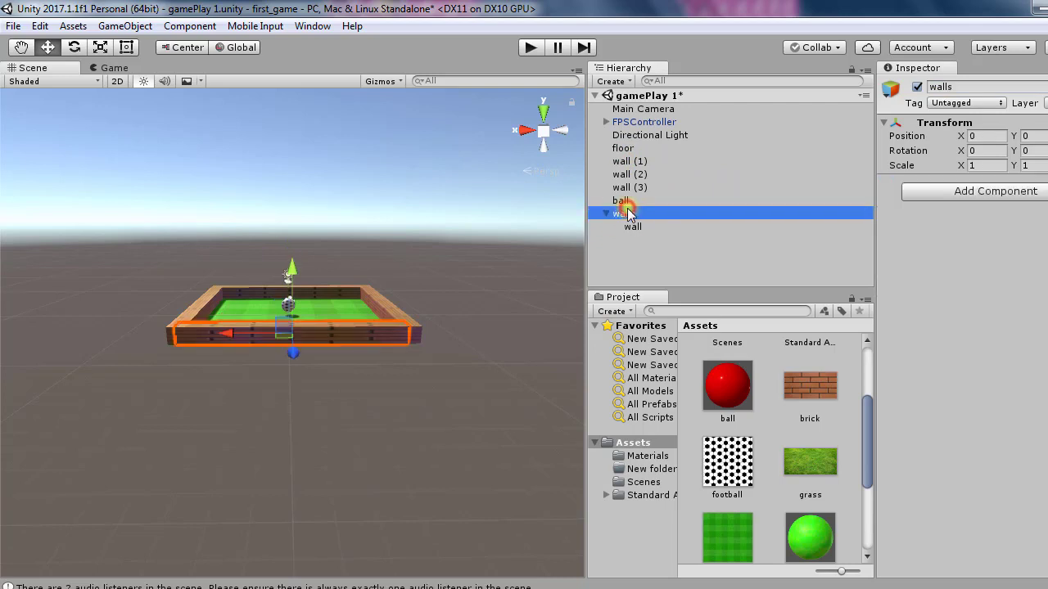
{"action": "left_click", "coordinate": [675, 222]}
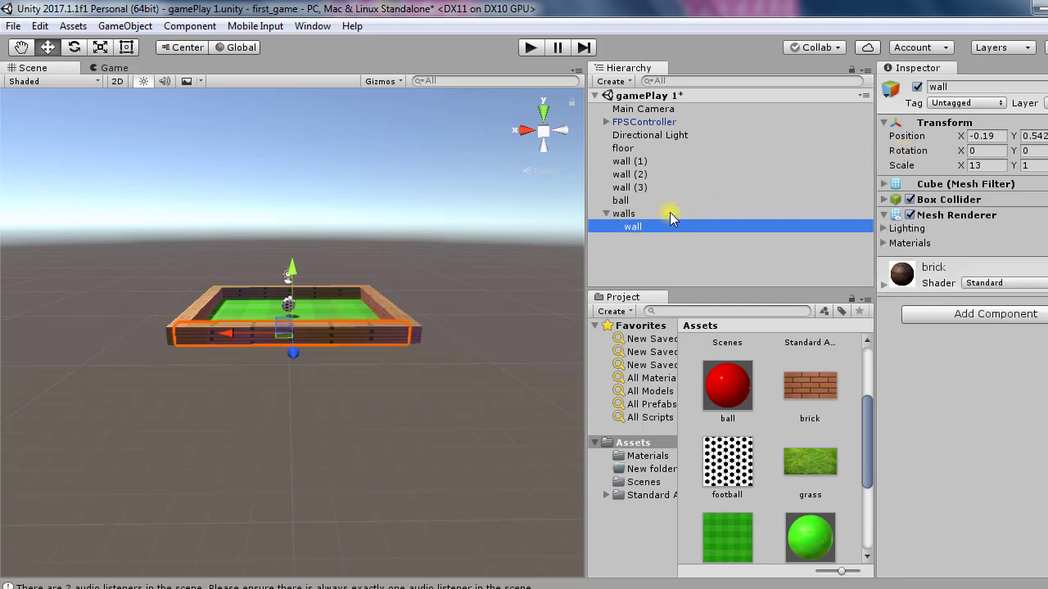
{"action": "left_click_drag", "start_coordinate": [654, 163], "coordinate": [651, 215]}
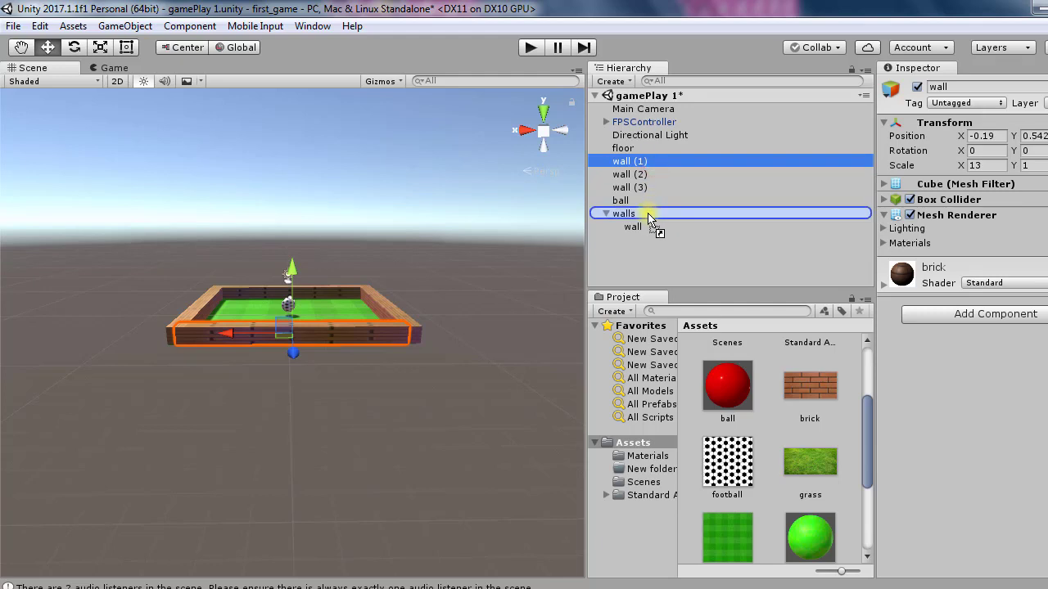
{"action": "left_click_drag", "start_coordinate": [631, 162], "coordinate": [628, 207]}
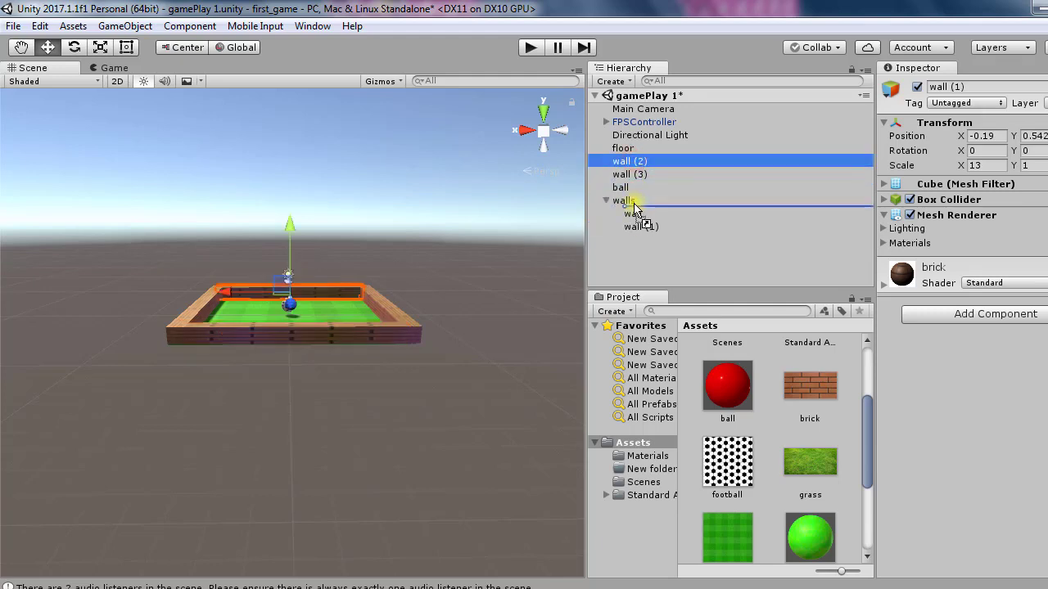
{"action": "left_click", "coordinate": [639, 150]}
{"action": "mouse_move", "coordinate": [639, 162]}
{"action": "left_mouse_down"}
{"action": "mouse_move", "coordinate": [640, 202]}
{"action": "mouse_move", "coordinate": [634, 195]}
{"action": "left_mouse_up"}
{"action": "left_click", "coordinate": [609, 175]}
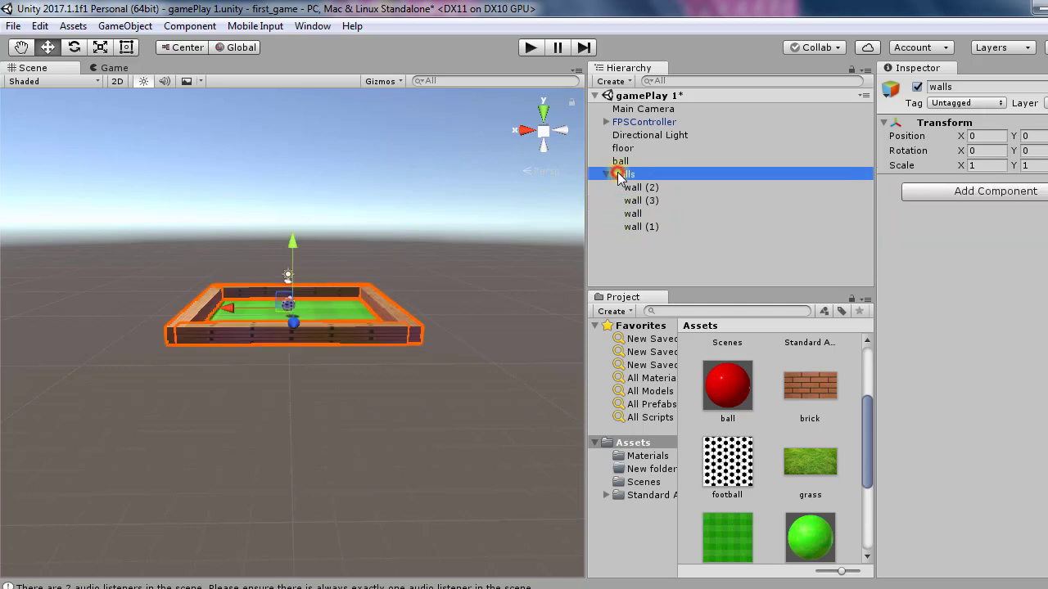
{"action": "left_click", "coordinate": [605, 175]}
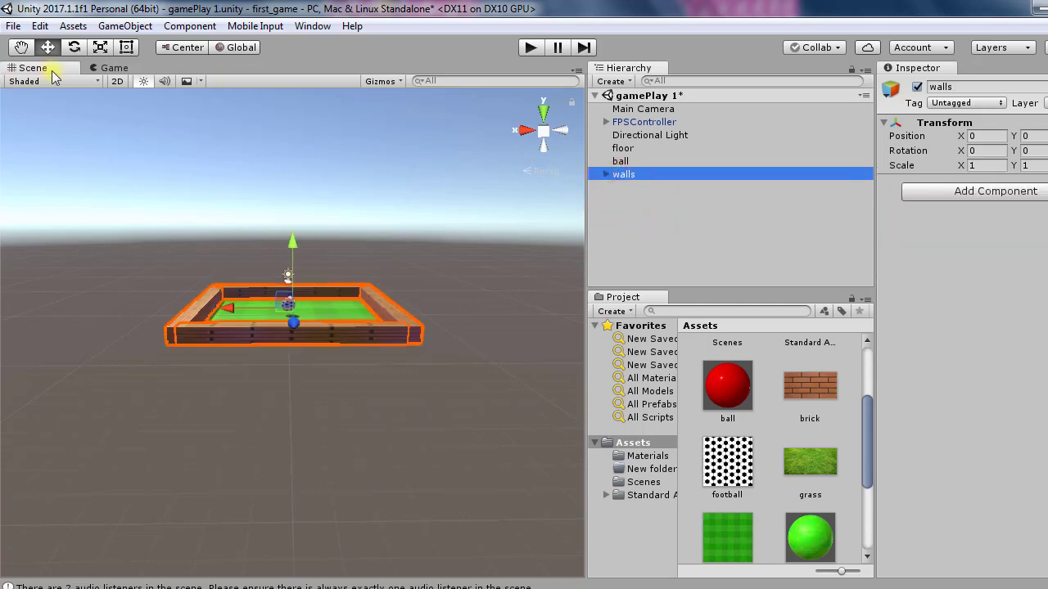
Preview the arena from the Game camera, then expand and collapse the walls group
{"action": "left_click", "coordinate": [107, 67]}
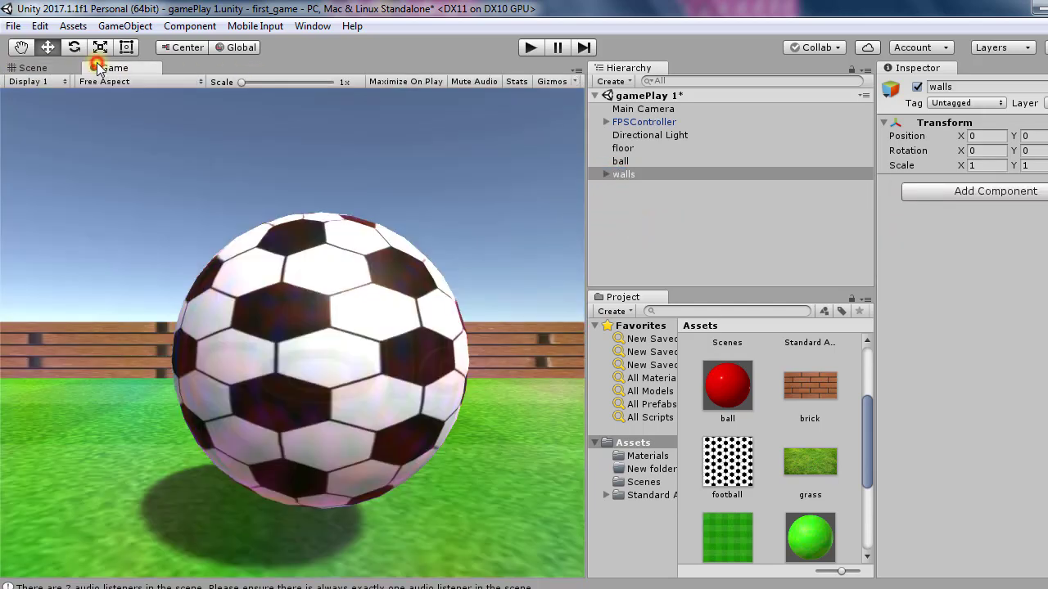
{"action": "left_click", "coordinate": [37, 68]}
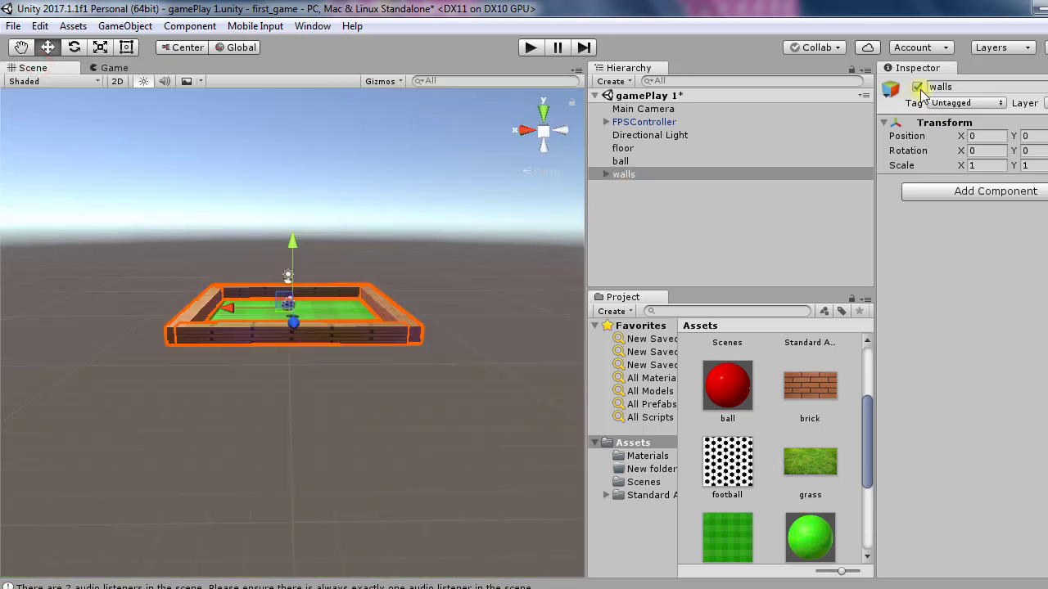
{"action": "left_click", "coordinate": [605, 176]}
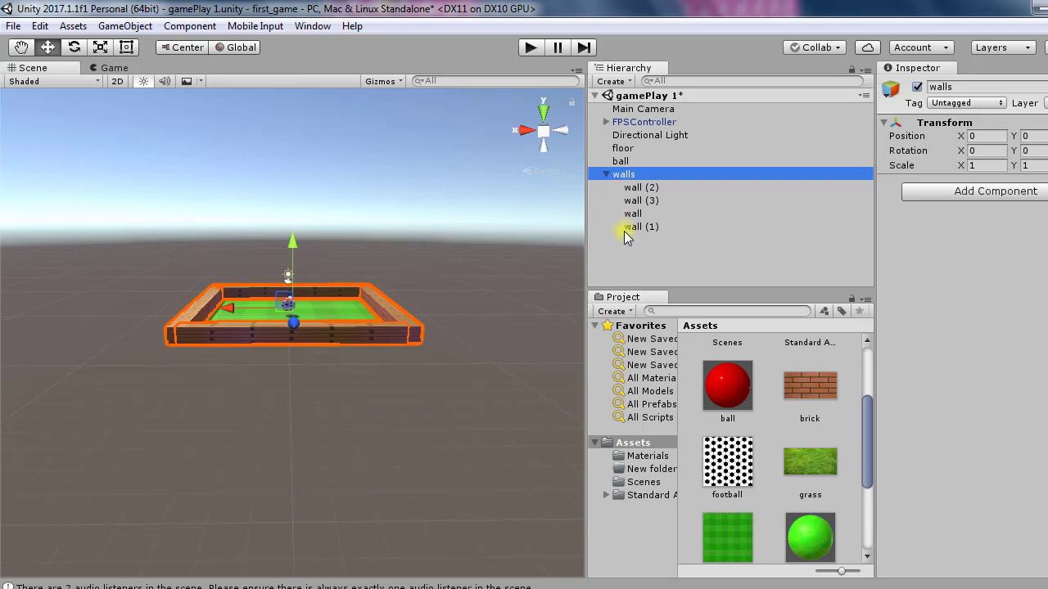
{"action": "left_click", "coordinate": [607, 175]}
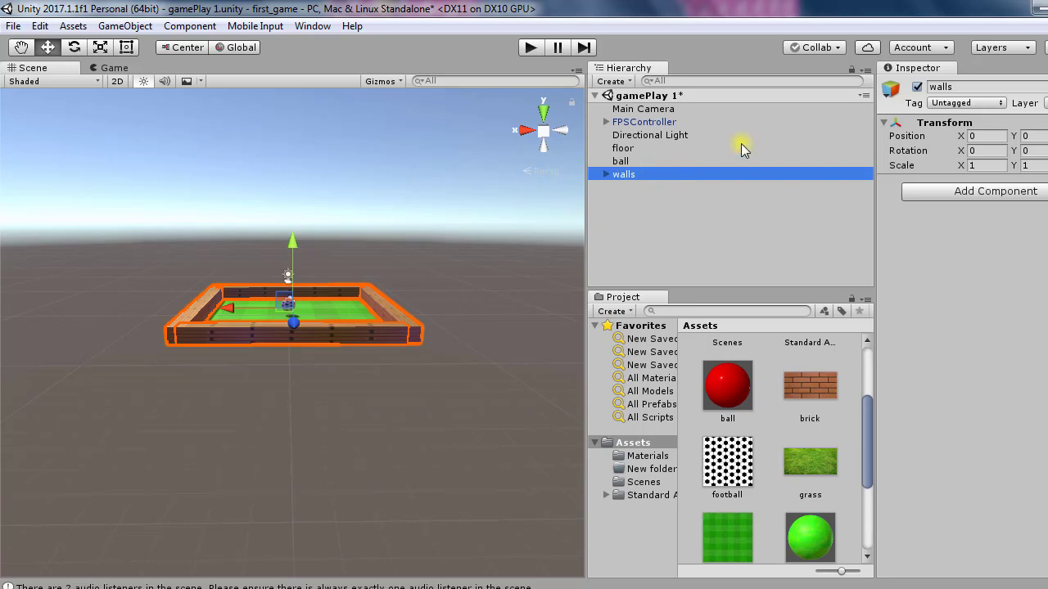
{"action": "left_click", "coordinate": [917, 87]}
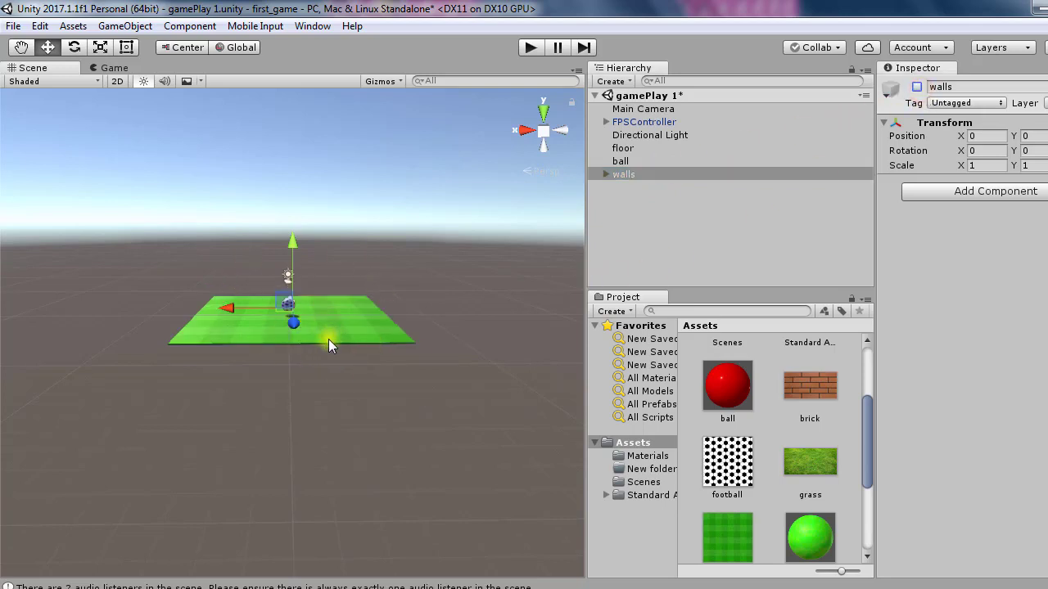
{"action": "right_click_drag", "start_coordinate": [321, 341], "coordinate": [529, 506], "text": "alt"}
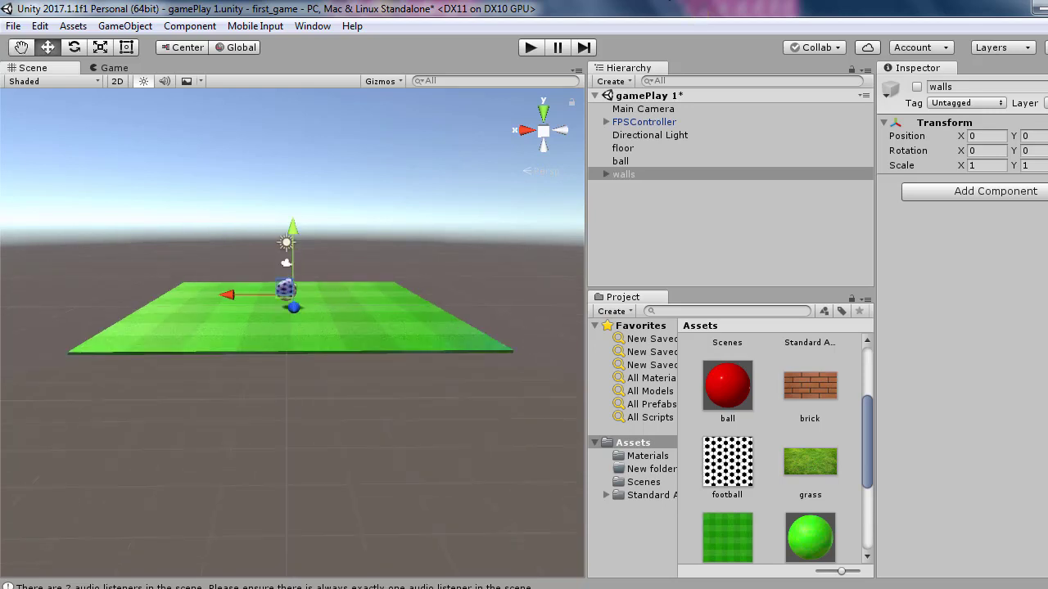
{"action": "left_click", "coordinate": [916, 87]}
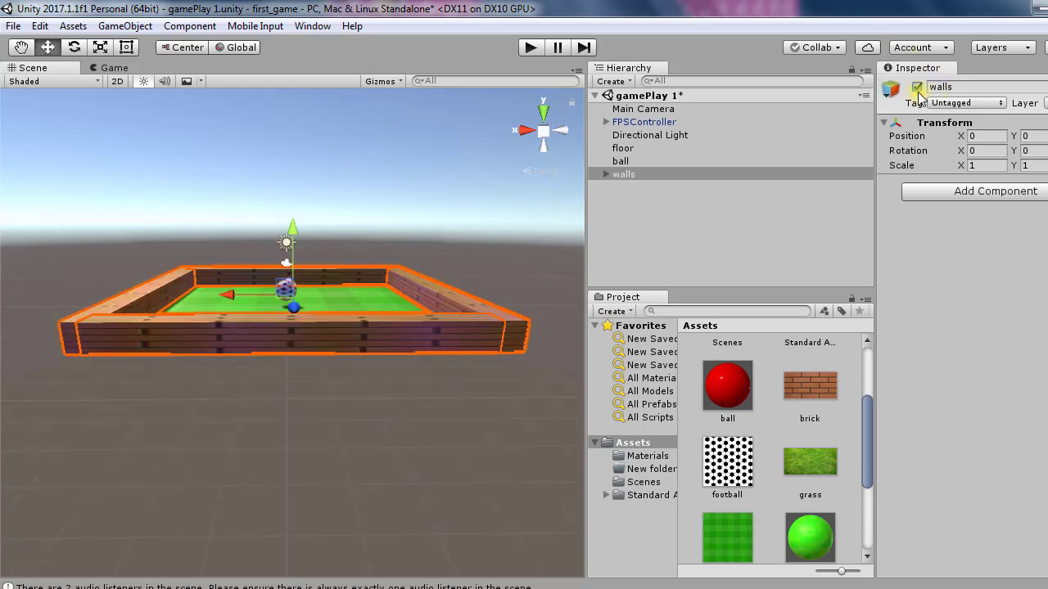
{"action": "left_click", "coordinate": [644, 177]}
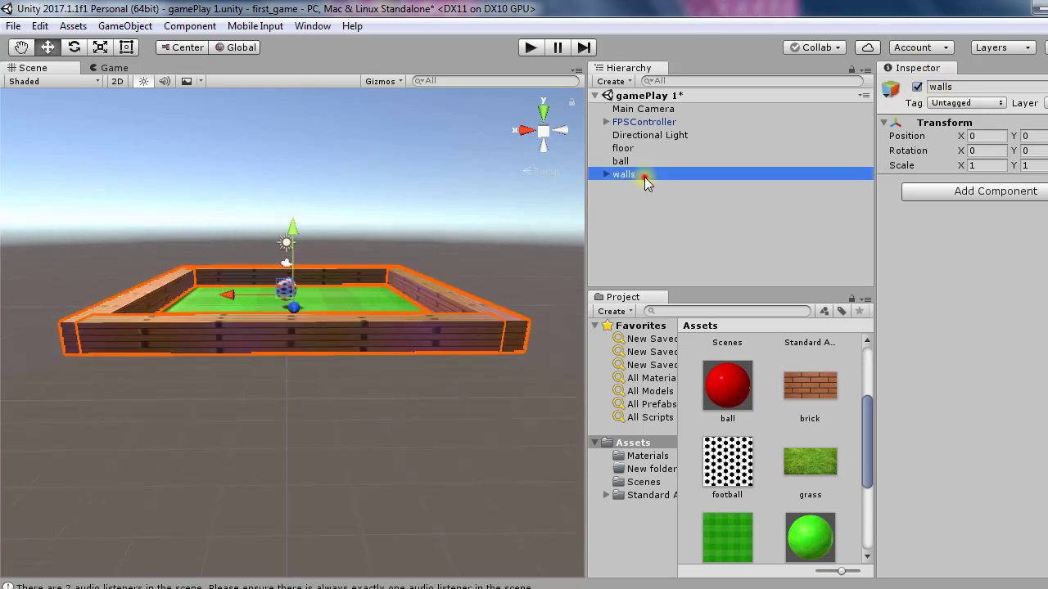
{"action": "left_click", "coordinate": [605, 174]}
Try raising and shifting the walls group in the Scene view, undoing each move
{"action": "left_click", "coordinate": [288, 236]}
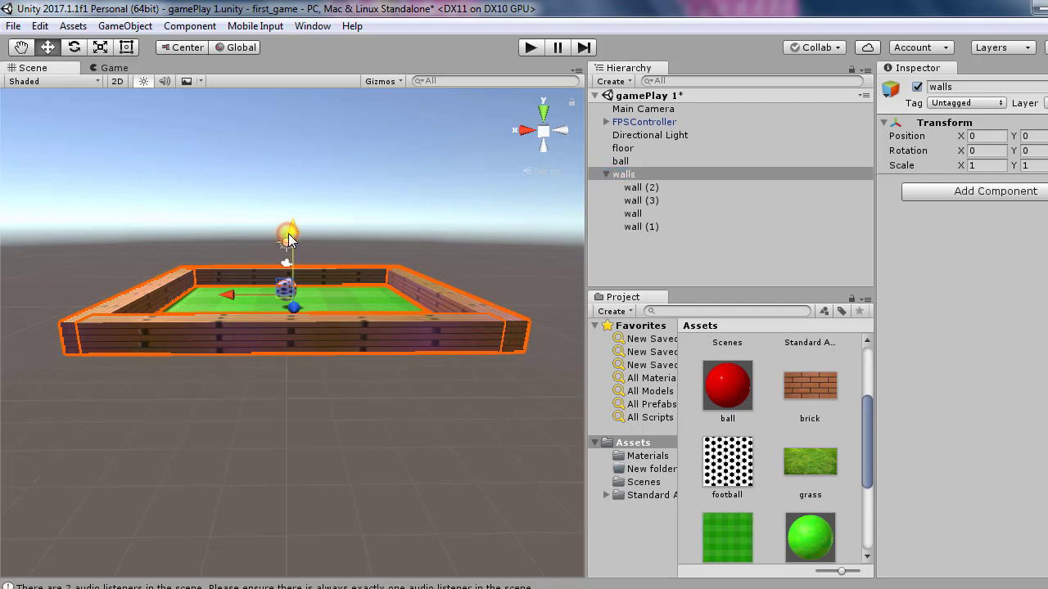
{"action": "left_click_drag", "start_coordinate": [288, 237], "coordinate": [285, 170]}
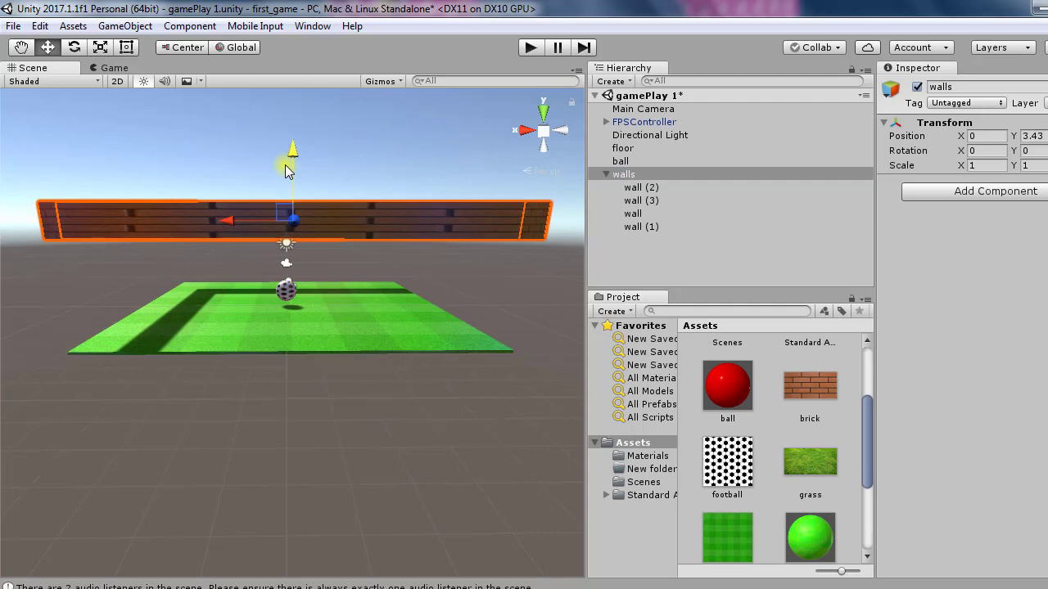
{"action": "key", "text": "ctrl+z"}
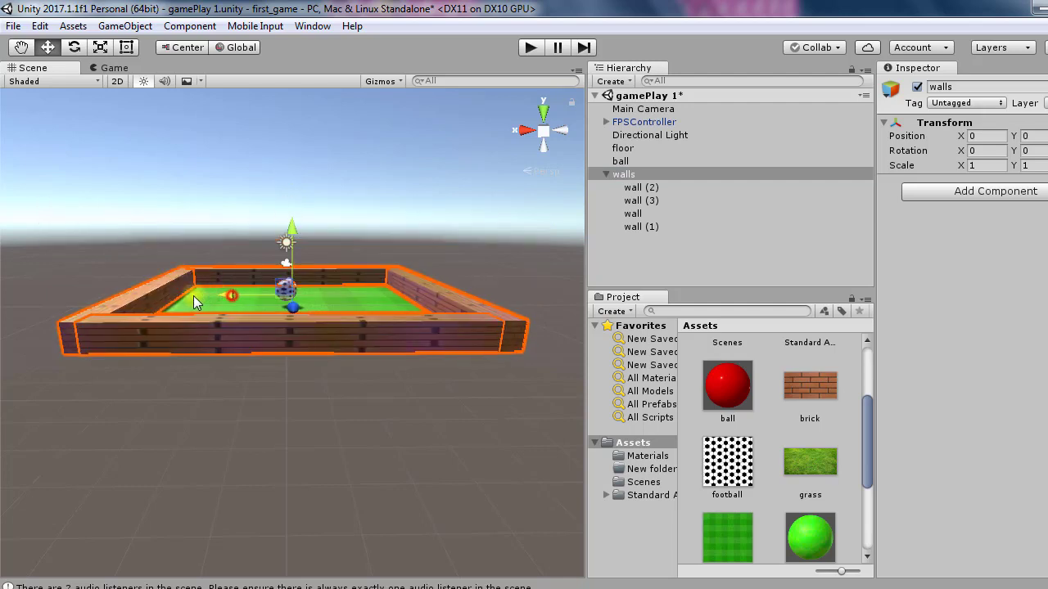
{"action": "left_click_drag", "start_coordinate": [225, 299], "coordinate": [144, 295]}
{"action": "key", "text": "ctrl+z"}
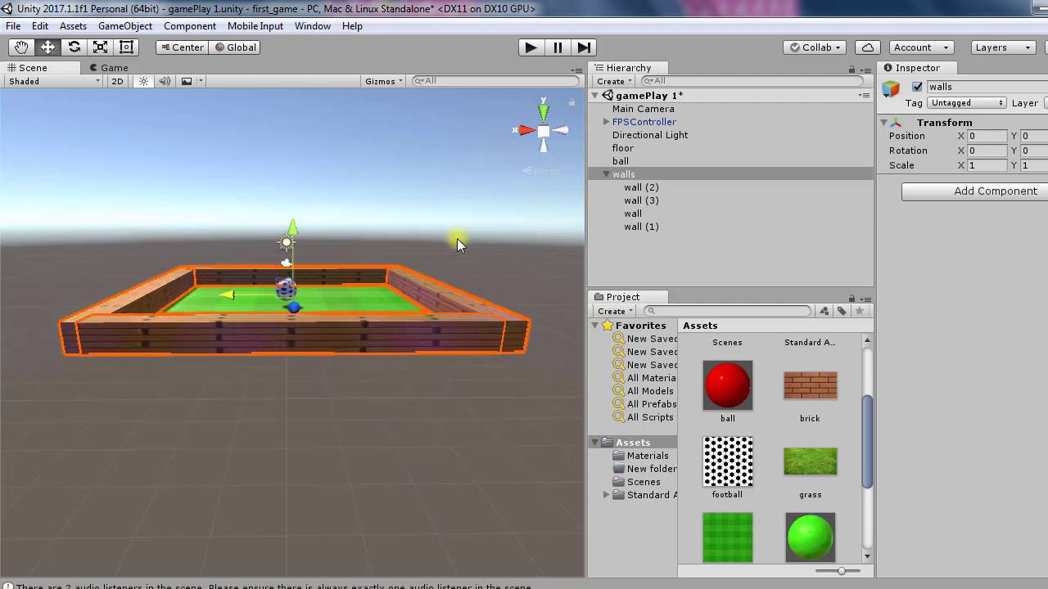
{"action": "left_click", "coordinate": [659, 190]}
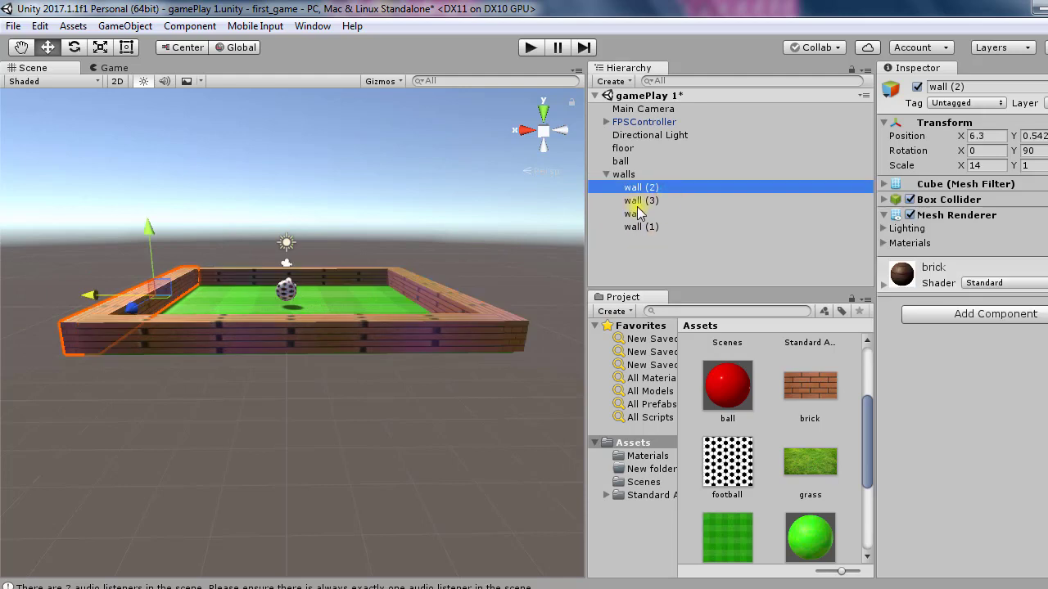
{"action": "left_click", "coordinate": [630, 174]}
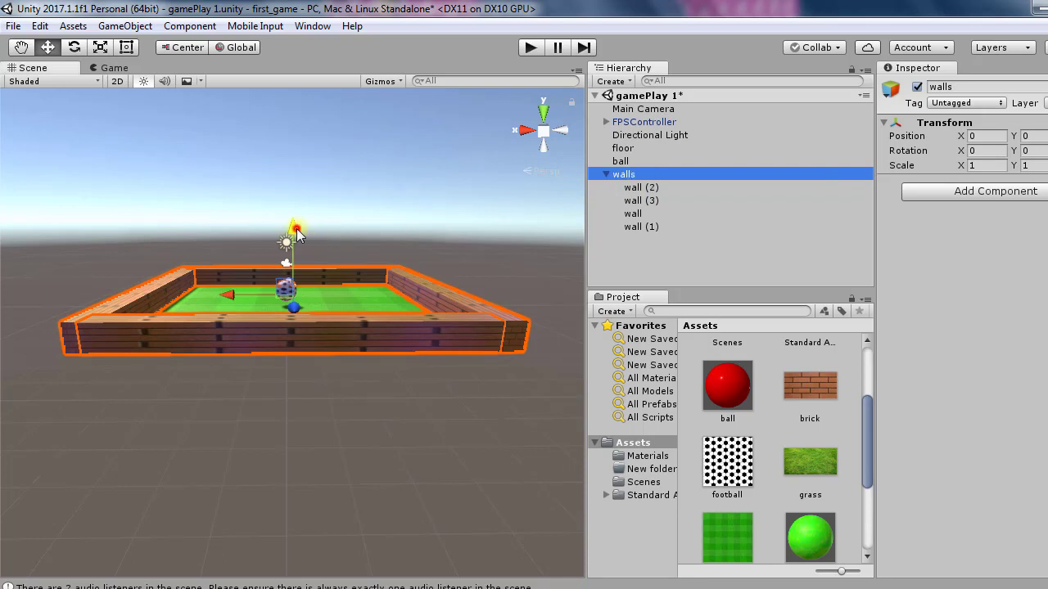
{"action": "left_click_drag", "start_coordinate": [297, 232], "coordinate": [289, 194]}
{"action": "key", "text": "ctrl+z"}
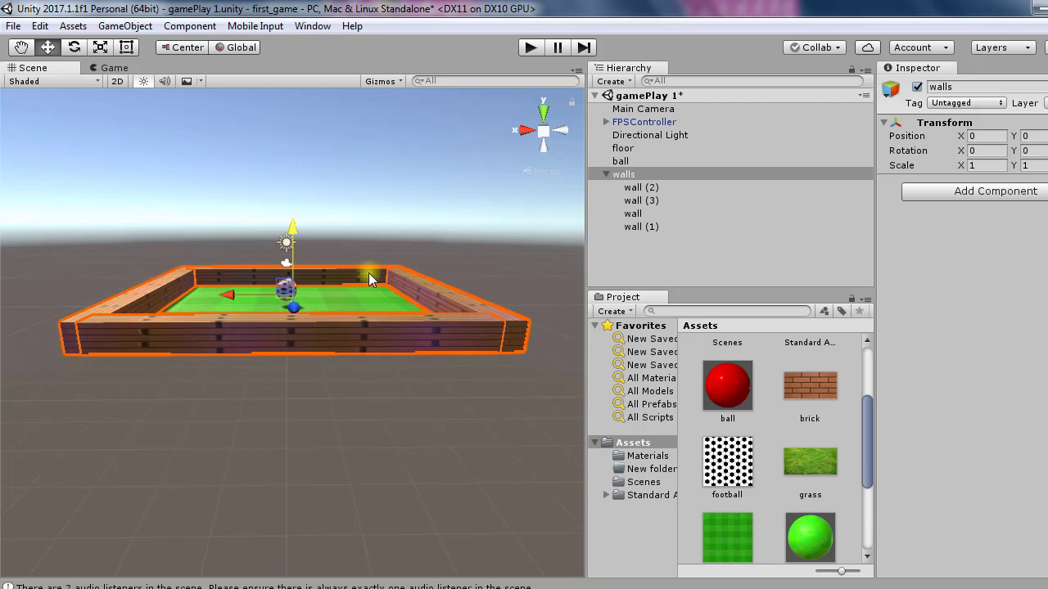
Inspect each wall in the group down to wall (1), then select the 'walls' parent
{"action": "left_click", "coordinate": [636, 189]}
{"action": "left_click", "coordinate": [636, 201]}
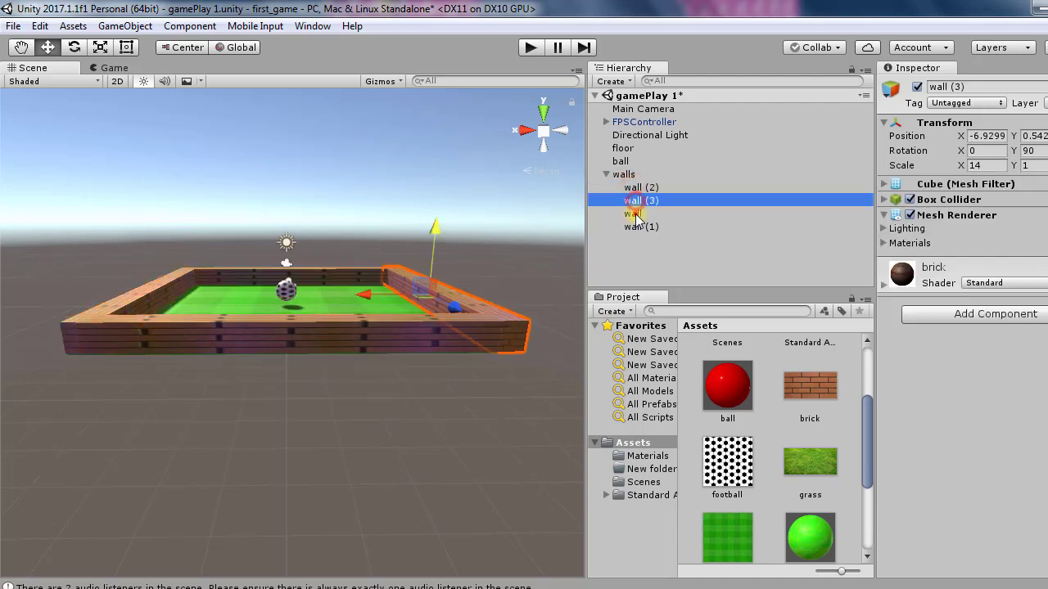
{"action": "key", "text": "Down"}
{"action": "key", "text": "Down"}
{"action": "left_click", "coordinate": [624, 175]}
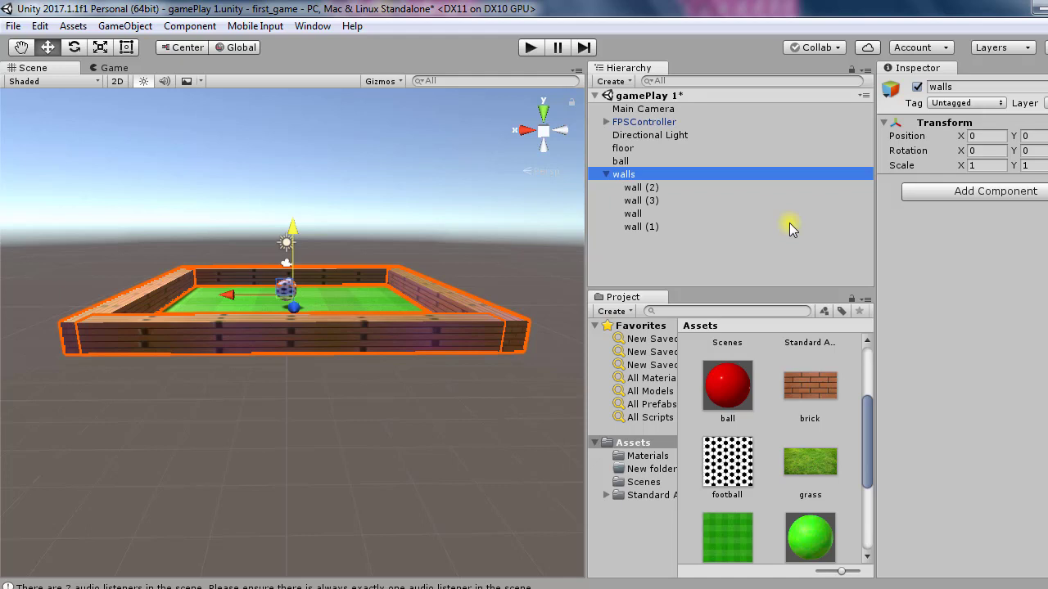
Preview the football in the Game view, then return to a top-down Scene view with the Hand tool
{"action": "key", "text": "ctrl+2"}
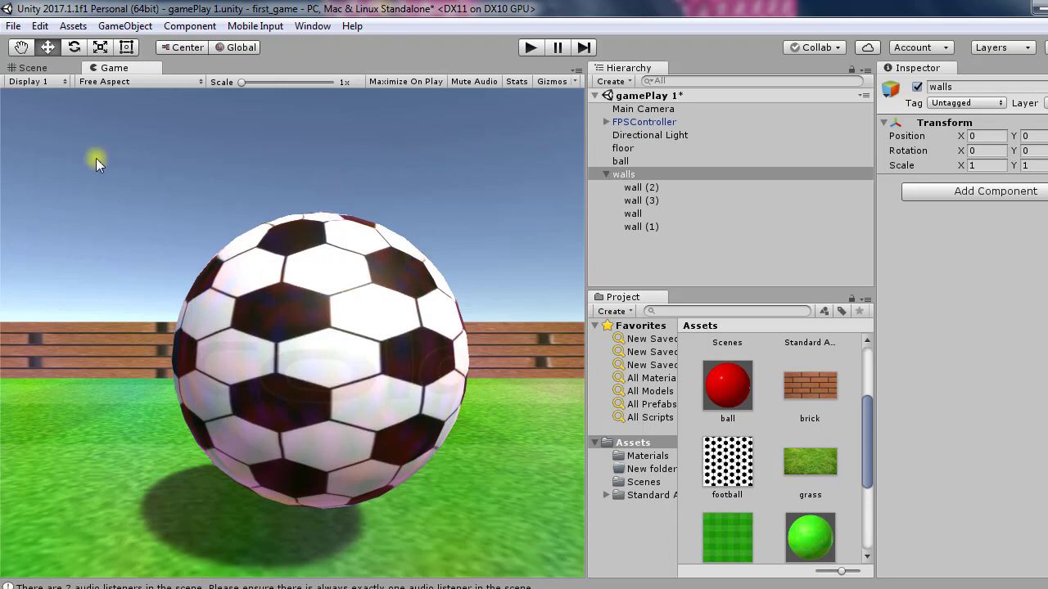
{"action": "left_click", "coordinate": [50, 70]}
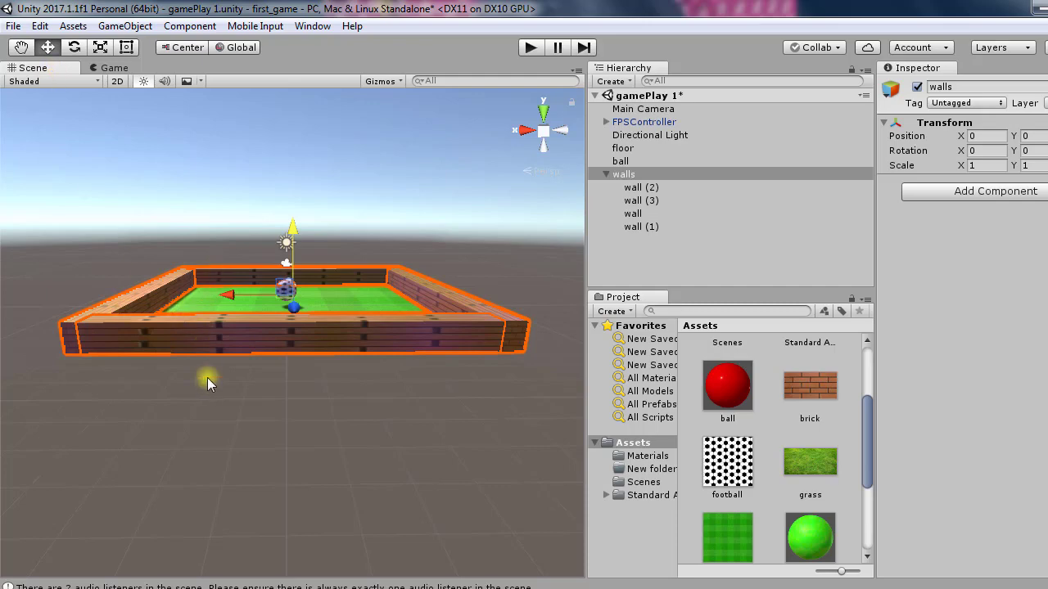
{"action": "left_click", "coordinate": [543, 108]}
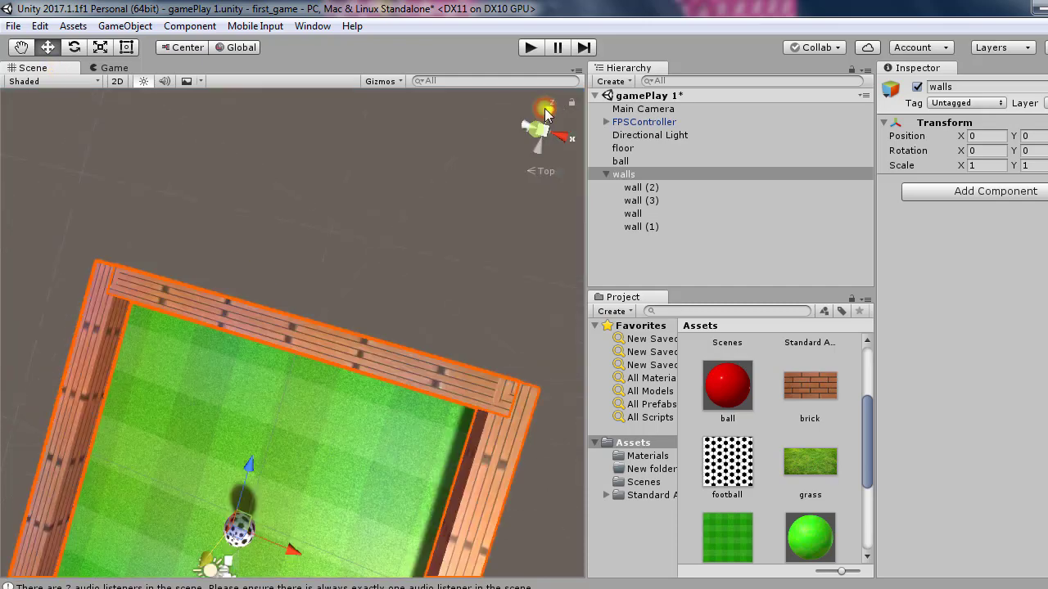
{"action": "left_click", "coordinate": [20, 47]}
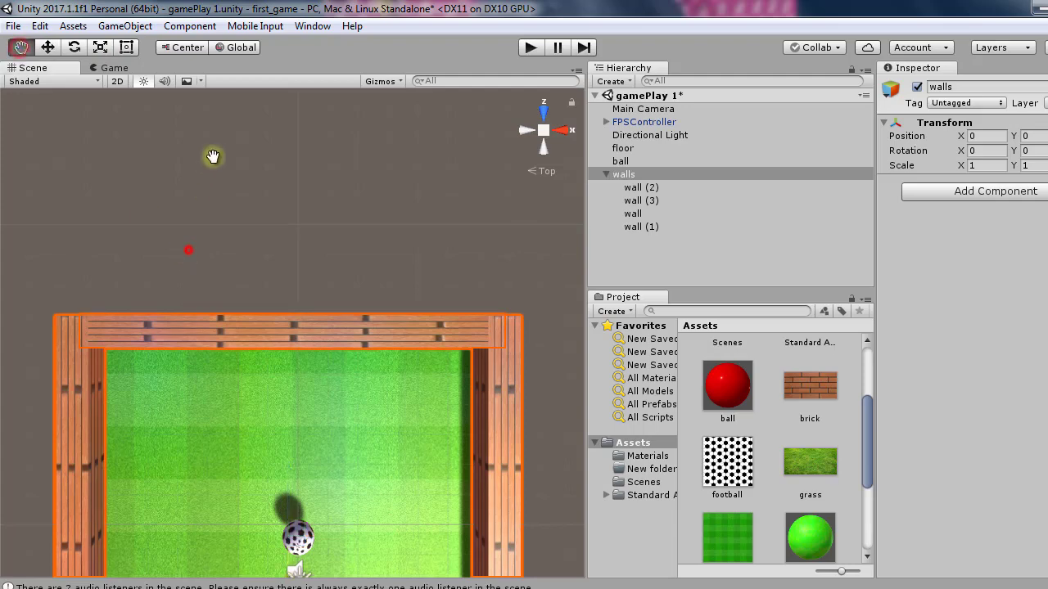
Pan the top-down Scene view so the walled grass board sits in the centre
{"action": "key", "text": "f"}
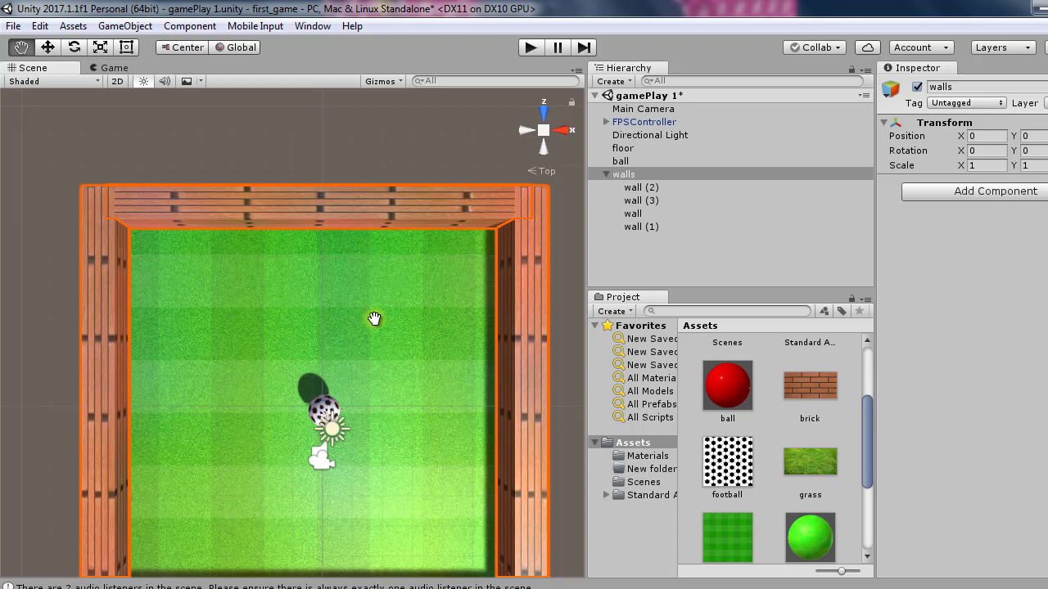
{"action": "left_click_drag", "start_coordinate": [375, 319], "coordinate": [354, 234]}
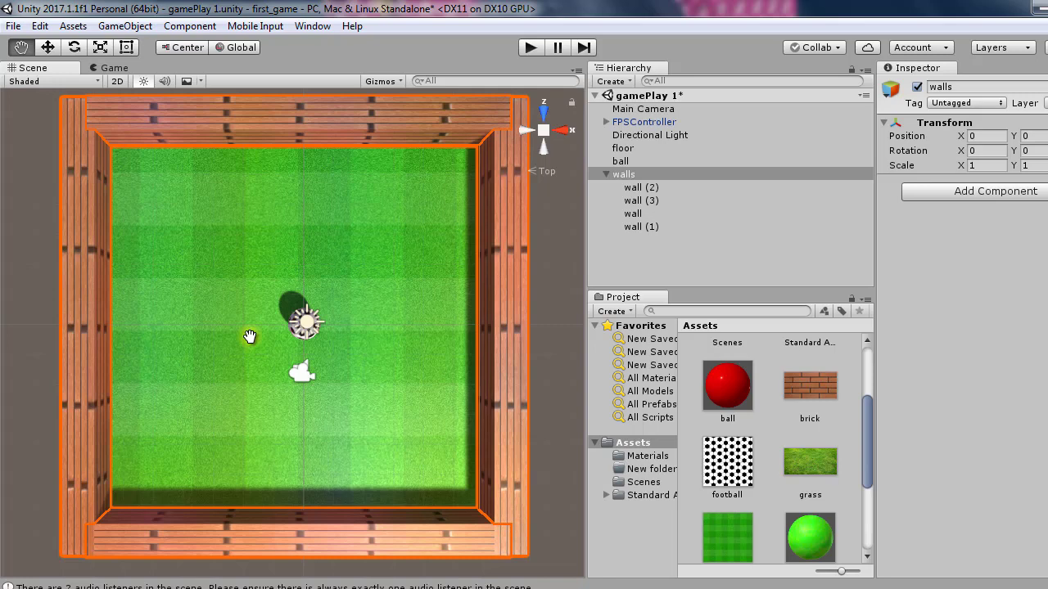
Select wall (1), fold its Transform and untick its Mesh Renderer so the bottom wall vanishes
{"action": "left_click", "coordinate": [250, 336]}
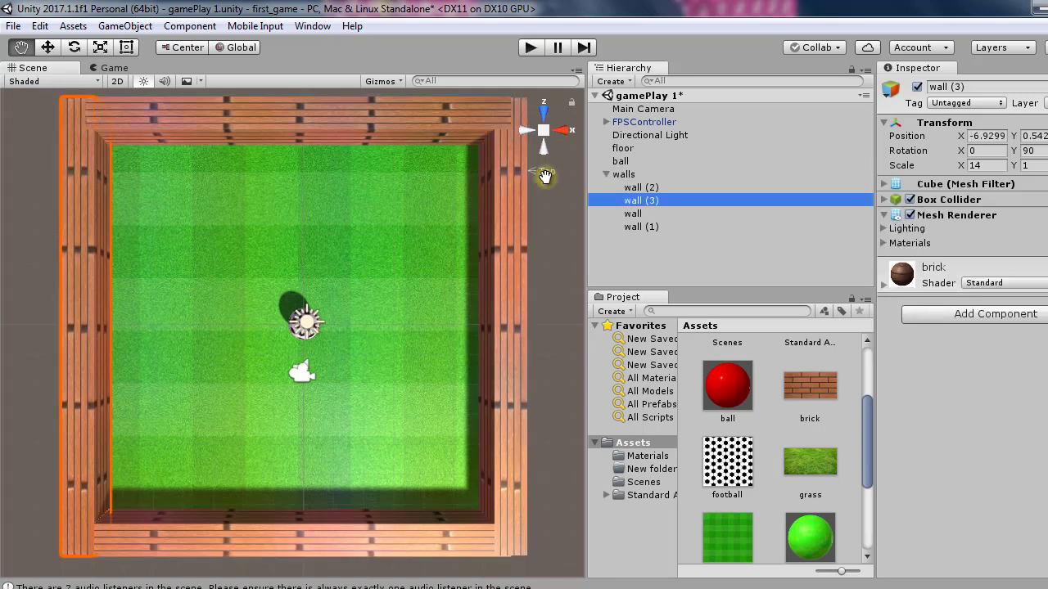
{"action": "left_click", "coordinate": [642, 215]}
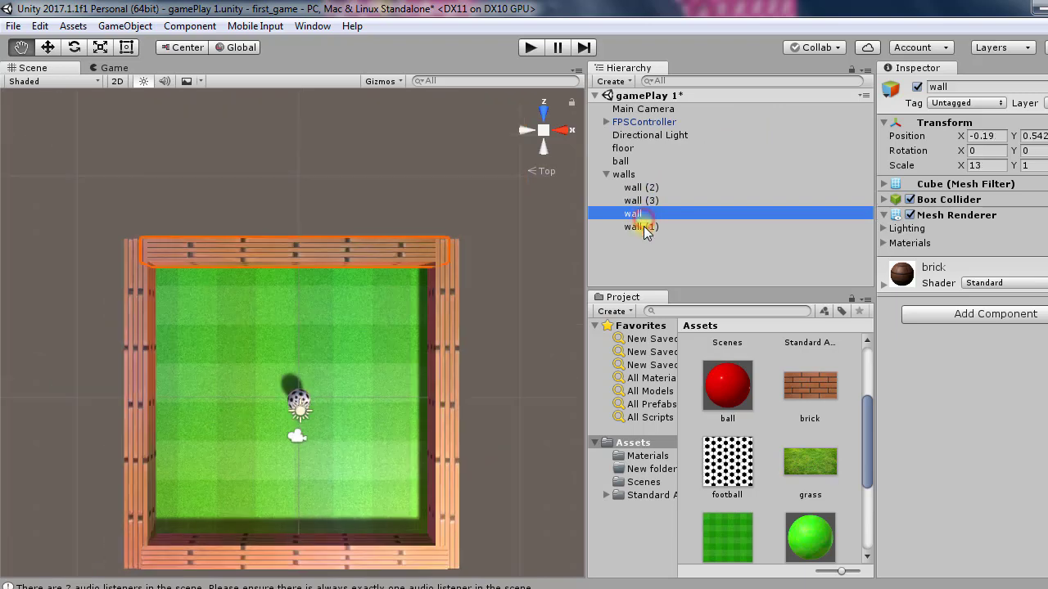
{"action": "double_click", "coordinate": [642, 227]}
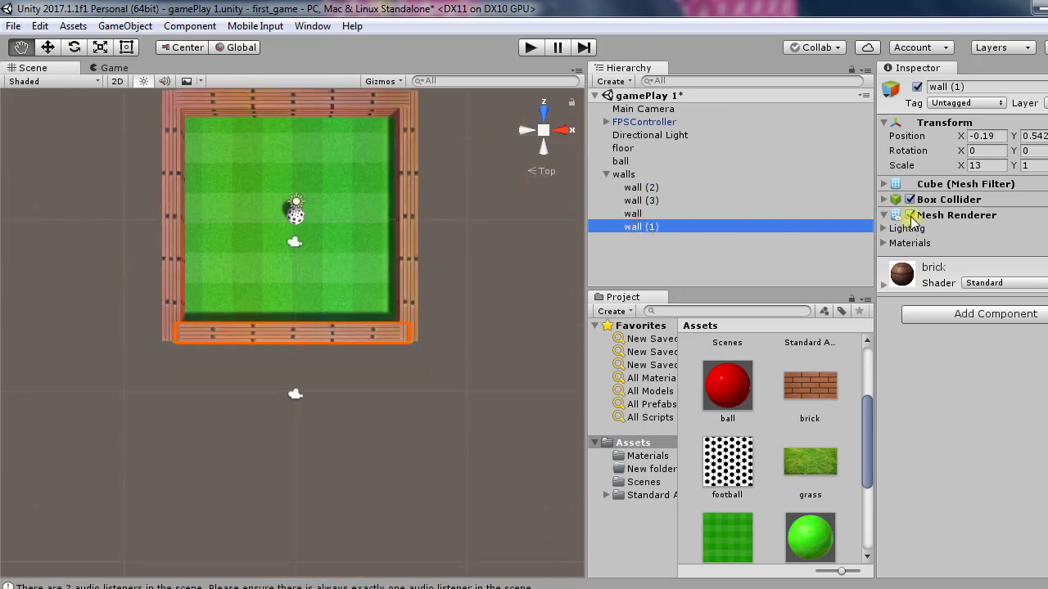
{"action": "left_click", "coordinate": [884, 214]}
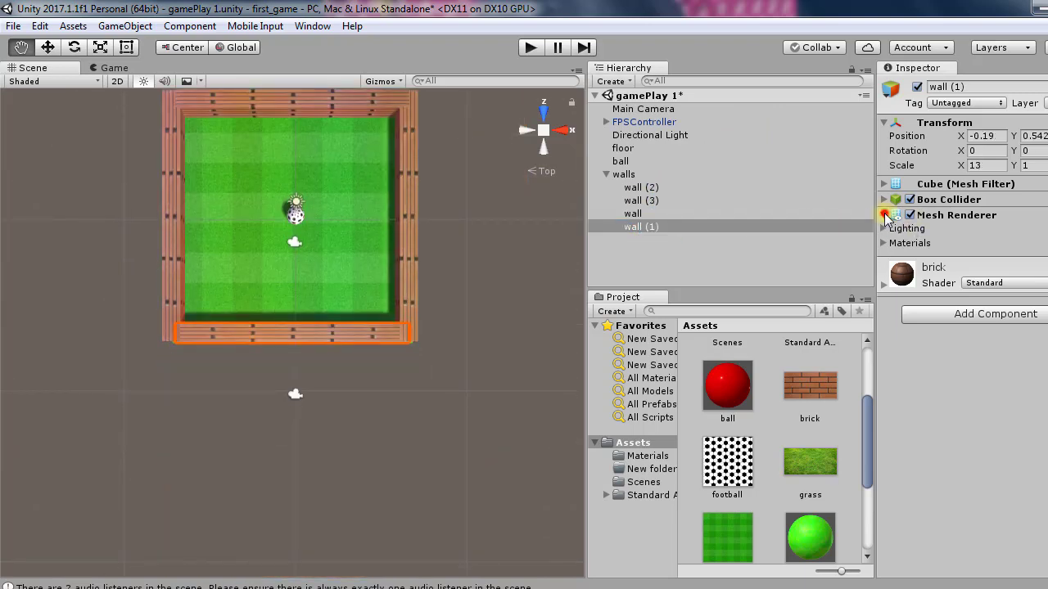
{"action": "left_click", "coordinate": [885, 124]}
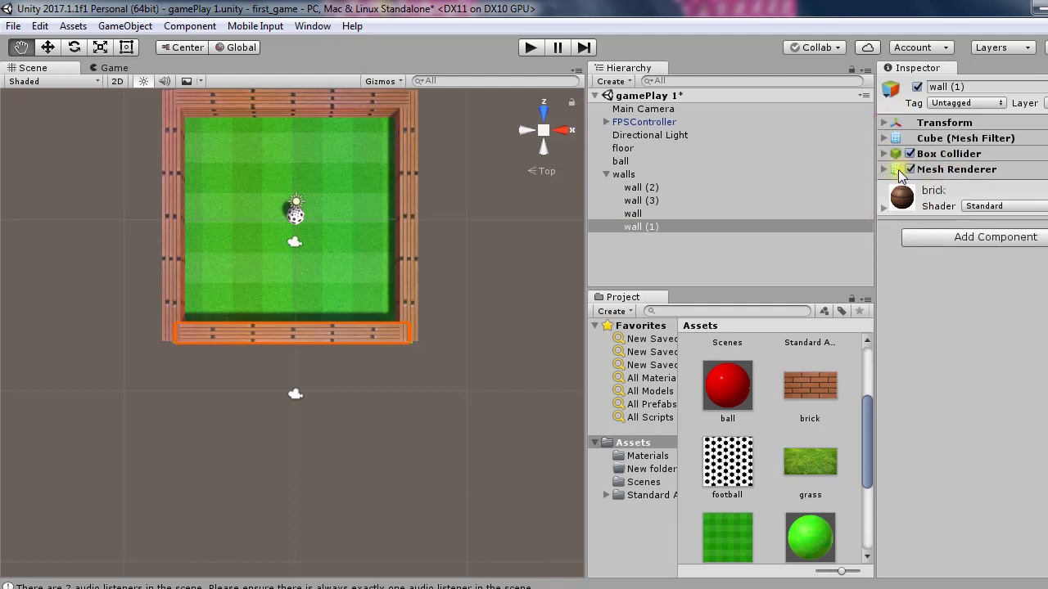
{"action": "left_click", "coordinate": [884, 169]}
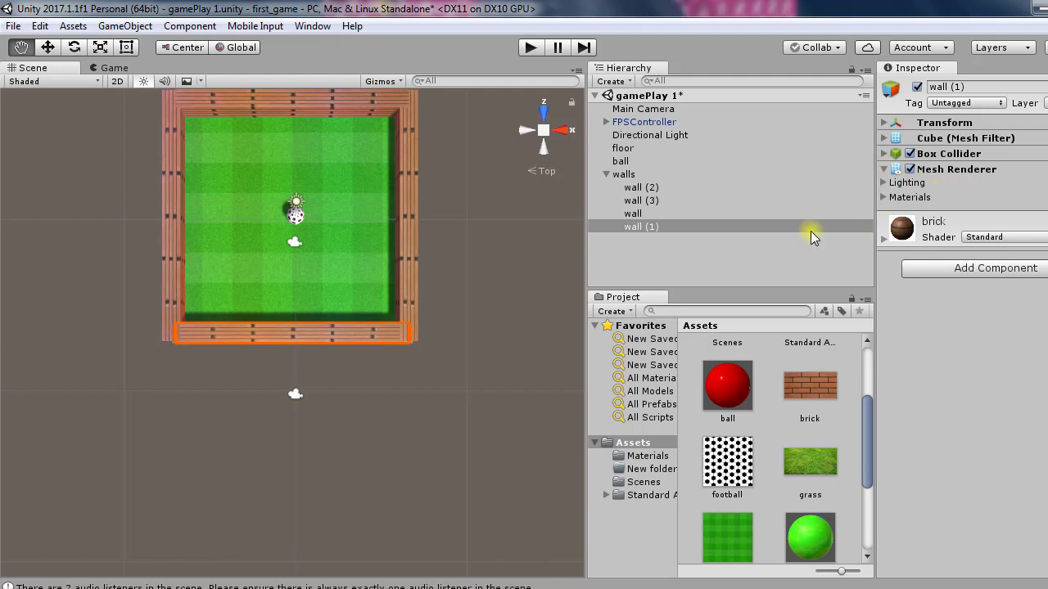
{"action": "left_click", "coordinate": [909, 170]}
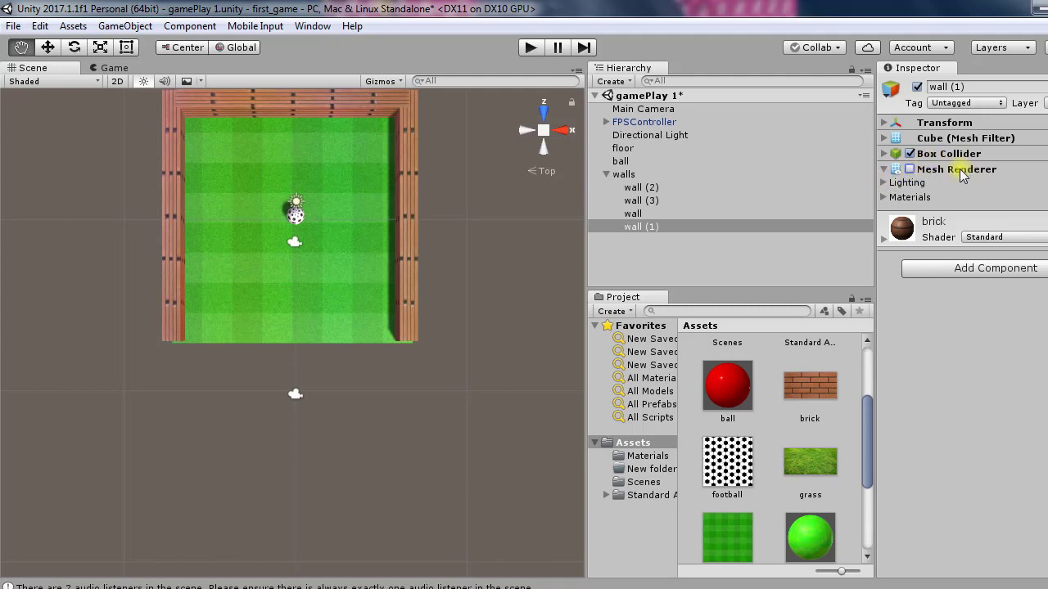
Re-enable wall (1)'s Mesh Renderer, toggle Receive Shadows off and on, and show its brick material
{"action": "left_click", "coordinate": [910, 169]}
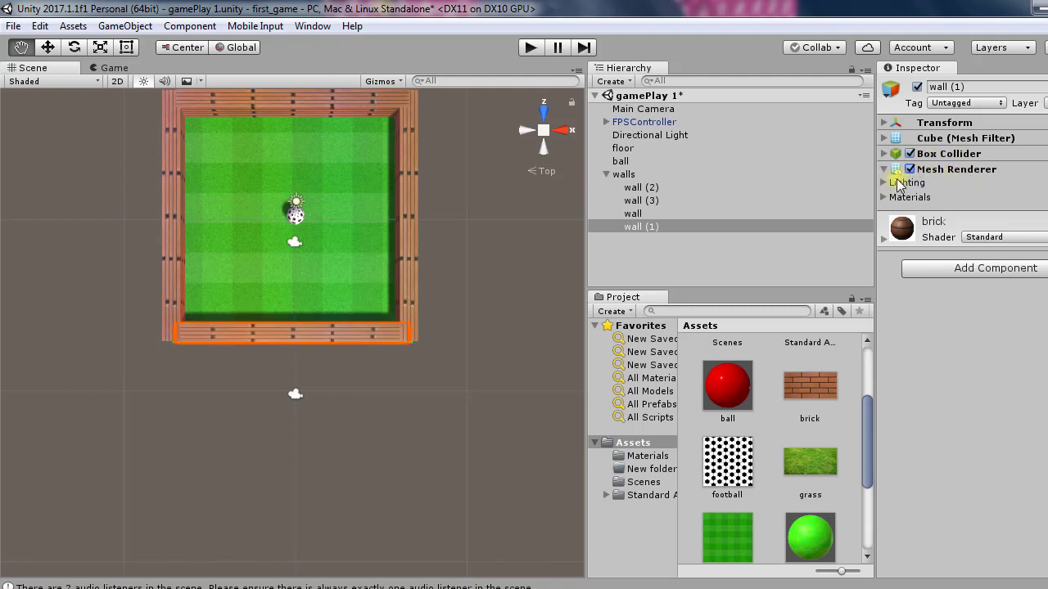
{"action": "left_click", "coordinate": [891, 183]}
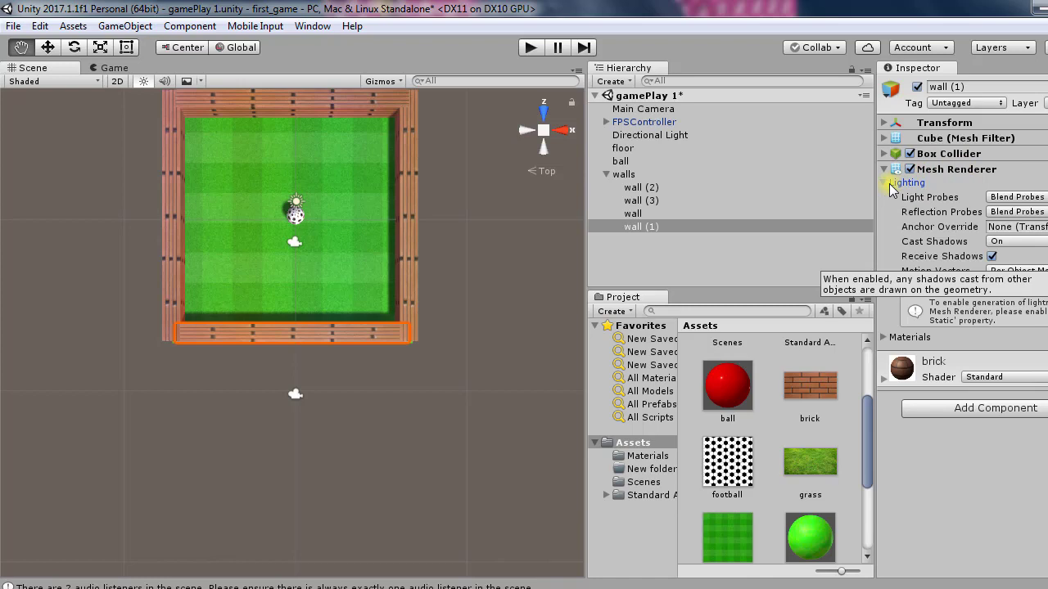
{"action": "left_click", "coordinate": [991, 257]}
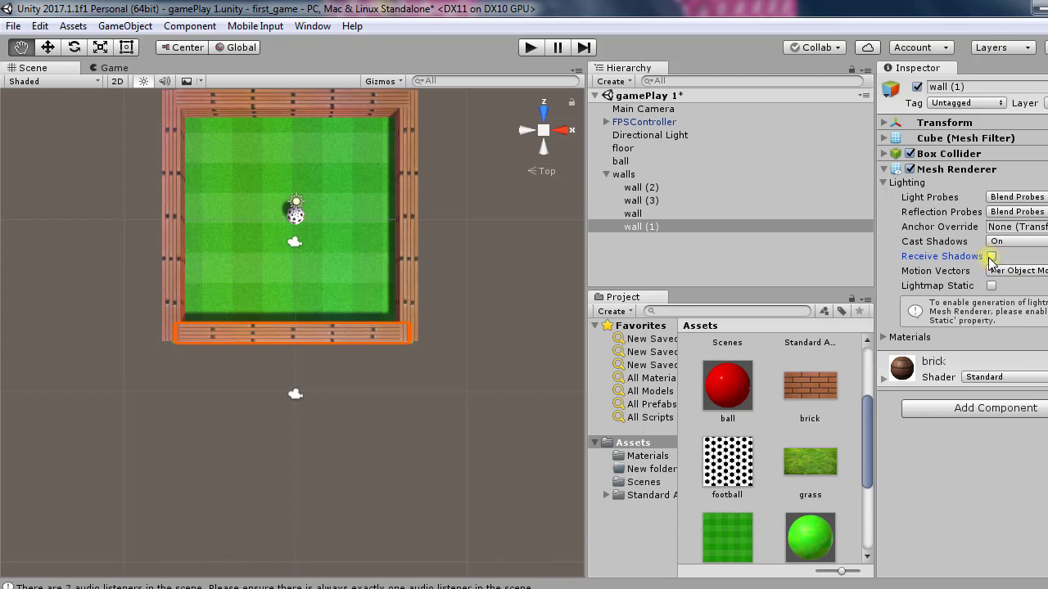
{"action": "left_click", "coordinate": [991, 257]}
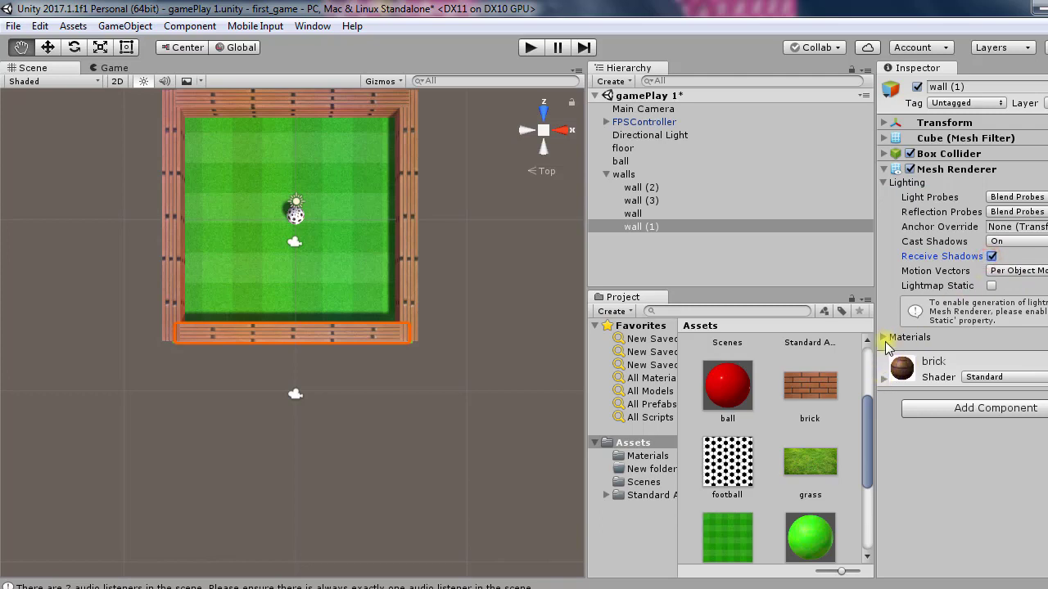
{"action": "left_click", "coordinate": [885, 339]}
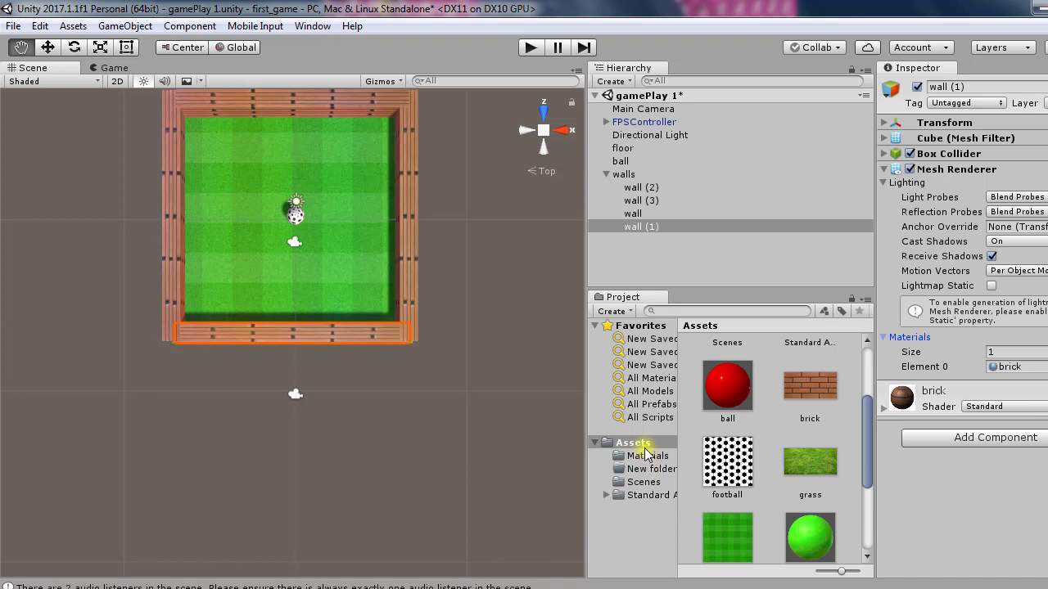
Open Assets > Materials and inspect the football, brick and grass materials
{"action": "left_click", "coordinate": [643, 444]}
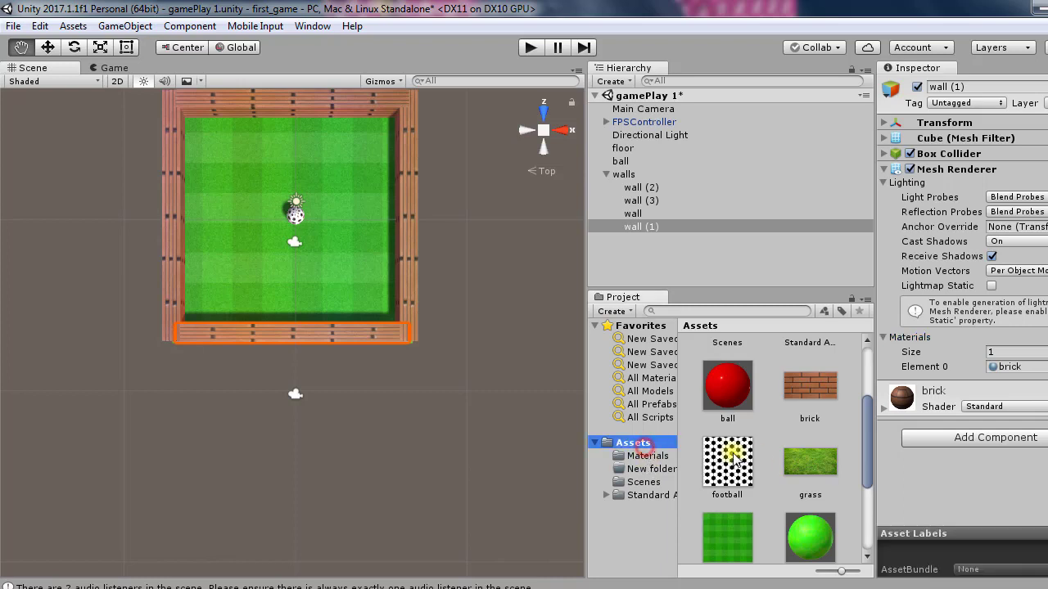
{"action": "left_click", "coordinate": [676, 339]}
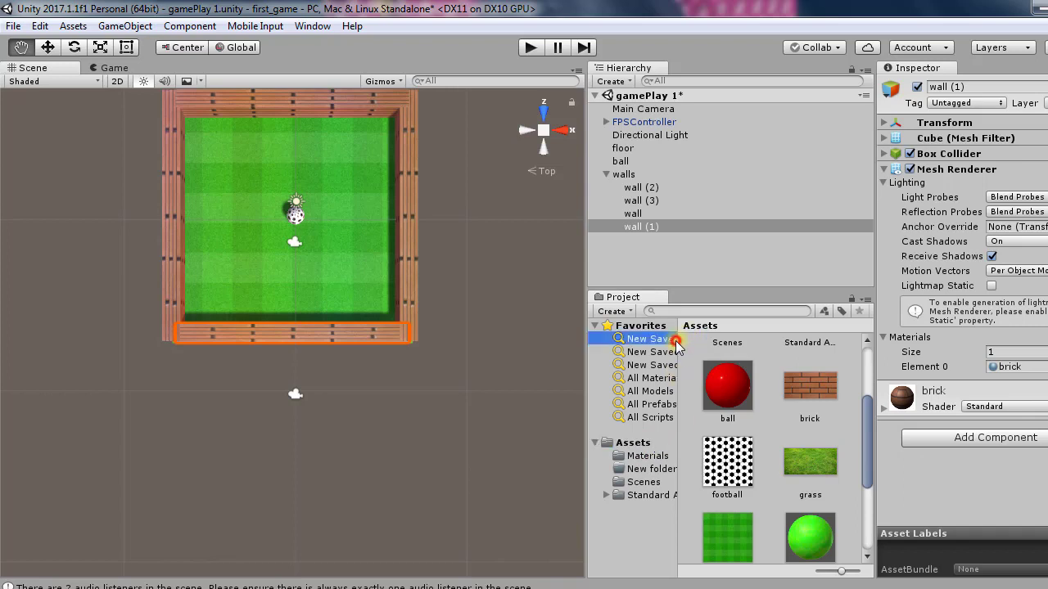
{"action": "left_click", "coordinate": [634, 443]}
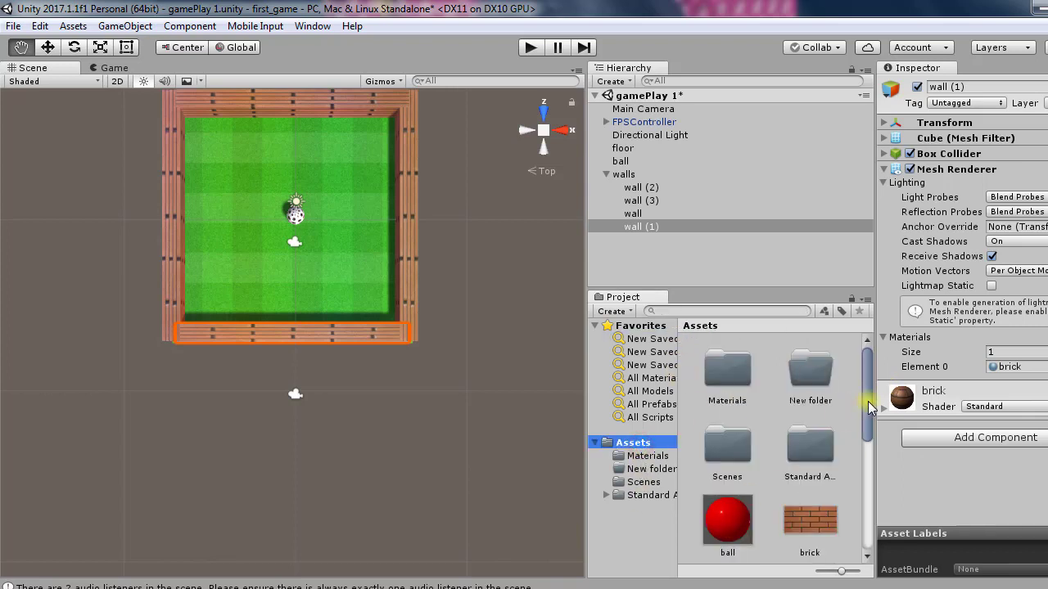
{"action": "mouse_move", "coordinate": [866, 398]}
{"action": "left_mouse_down"}
{"action": "mouse_move", "coordinate": [873, 468]}
{"action": "mouse_move", "coordinate": [866, 389]}
{"action": "left_mouse_up"}
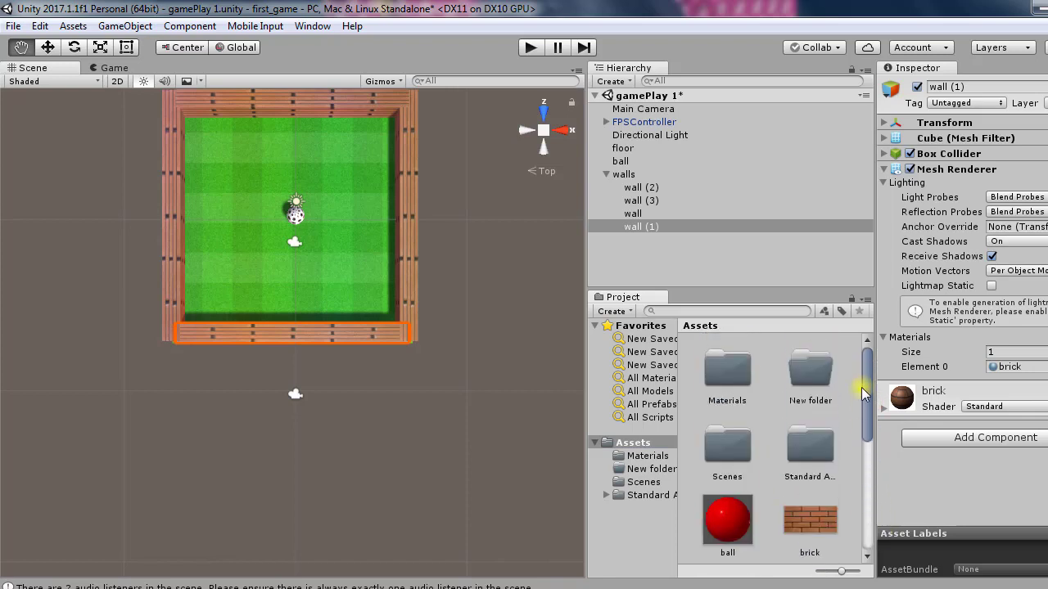
{"action": "double_click", "coordinate": [722, 370]}
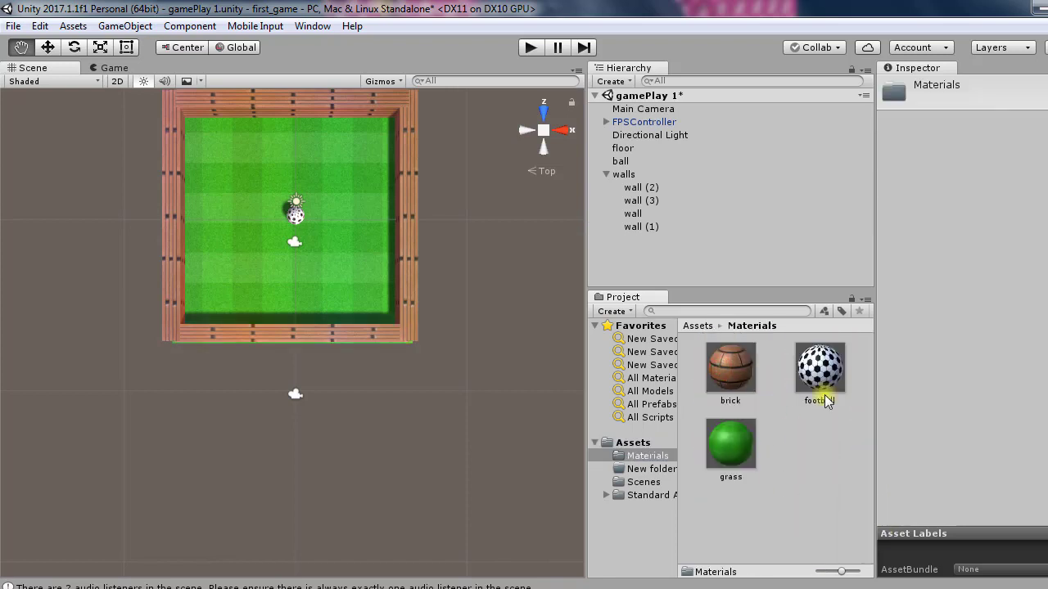
{"action": "left_click", "coordinate": [801, 385]}
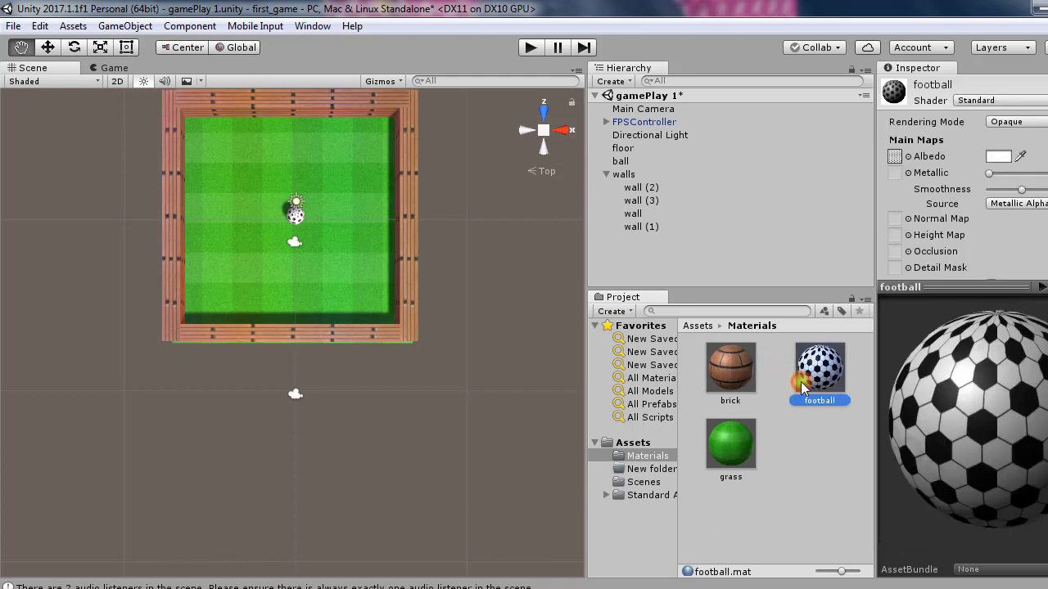
{"action": "left_click", "coordinate": [746, 368]}
{"action": "left_click", "coordinate": [737, 451]}
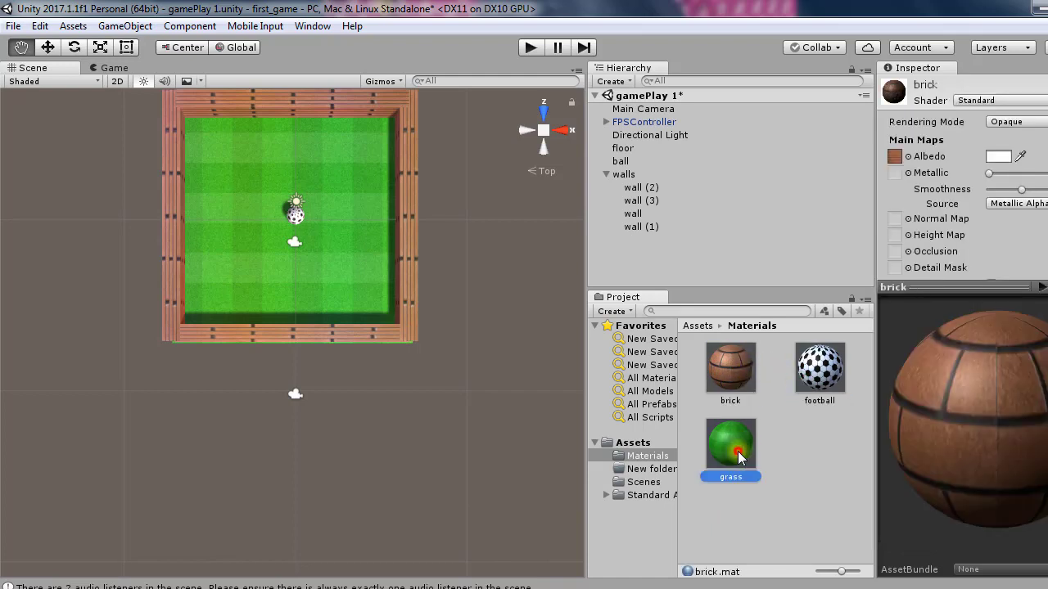